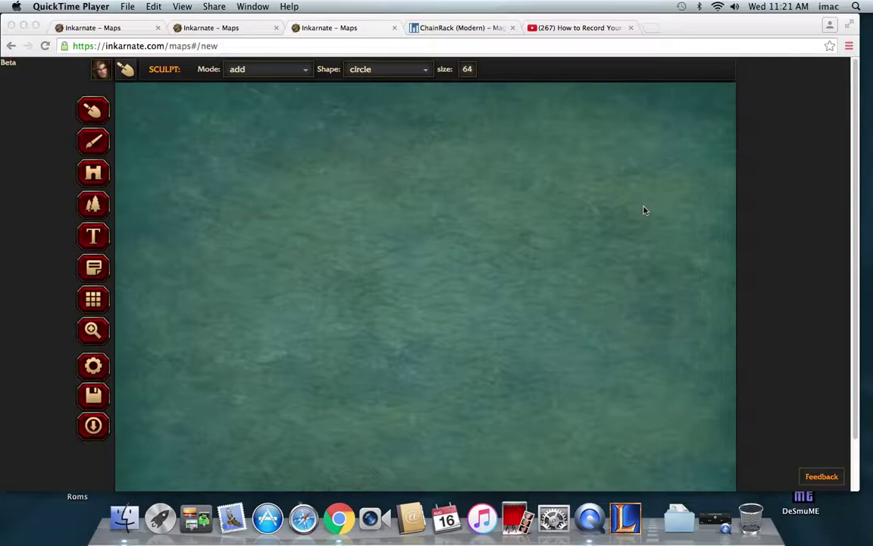
- Show the browser full screen and sculpt a winding strip of land from the map's upper-left corner to its lower-right area
{"action": "left_click", "coordinate": [854, 27]}
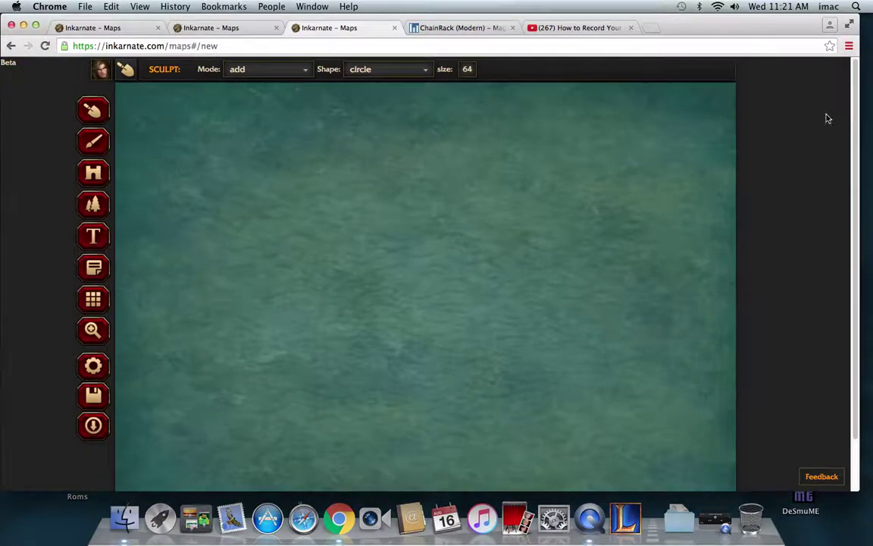
{"action": "key", "text": "ctrl+super+f"}
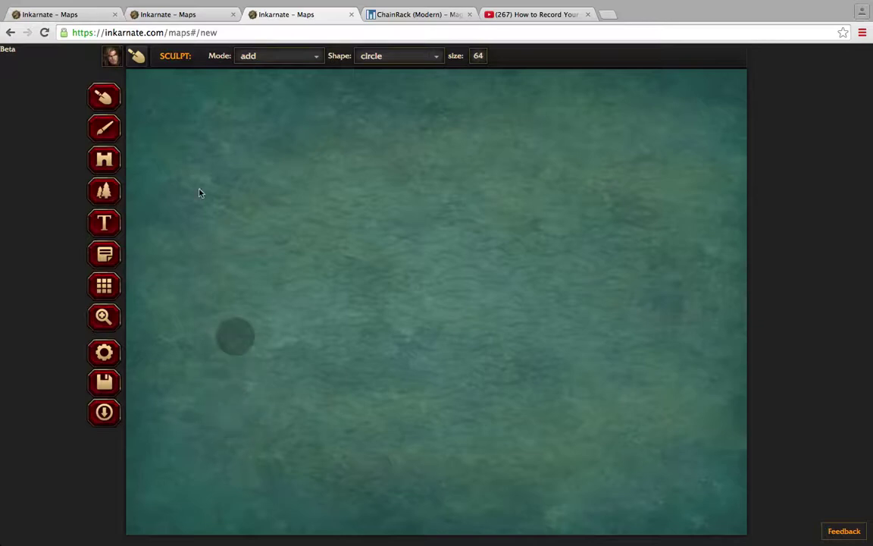
{"action": "mouse_move", "coordinate": [165, 88]}
{"action": "left_mouse_down"}
{"action": "mouse_move", "coordinate": [396, 93]}
{"action": "mouse_move", "coordinate": [449, 95]}
{"action": "left_mouse_up"}
{"action": "mouse_move", "coordinate": [281, 157]}
{"action": "left_mouse_down"}
{"action": "mouse_move", "coordinate": [285, 208]}
{"action": "mouse_move", "coordinate": [416, 214]}
{"action": "mouse_move", "coordinate": [568, 200]}
{"action": "mouse_move", "coordinate": [501, 289]}
{"action": "left_mouse_up"}
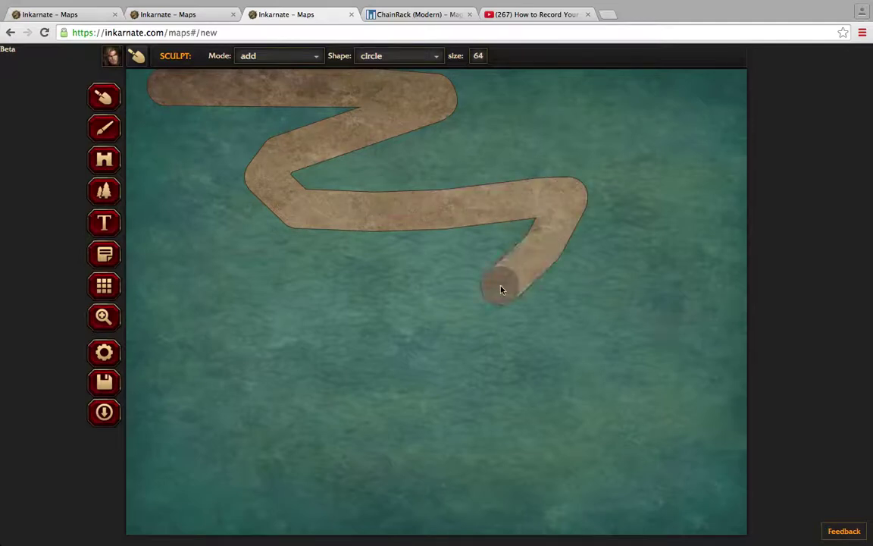
{"action": "mouse_move", "coordinate": [481, 238]}
{"action": "left_mouse_down"}
{"action": "mouse_move", "coordinate": [629, 373]}
{"action": "mouse_move", "coordinate": [653, 384]}
{"action": "mouse_move", "coordinate": [458, 345]}
{"action": "left_mouse_up"}
{"action": "left_click_drag", "start_coordinate": [641, 325], "coordinate": [535, 285]}
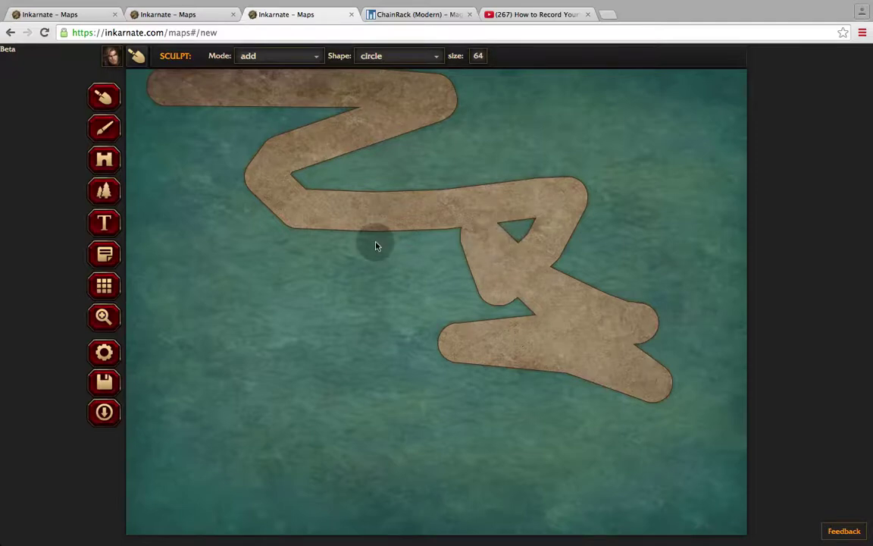
- Set the sculpt size to 22 and add a thin, looped strip of land in the map's upper-right area
{"action": "left_click", "coordinate": [438, 59]}
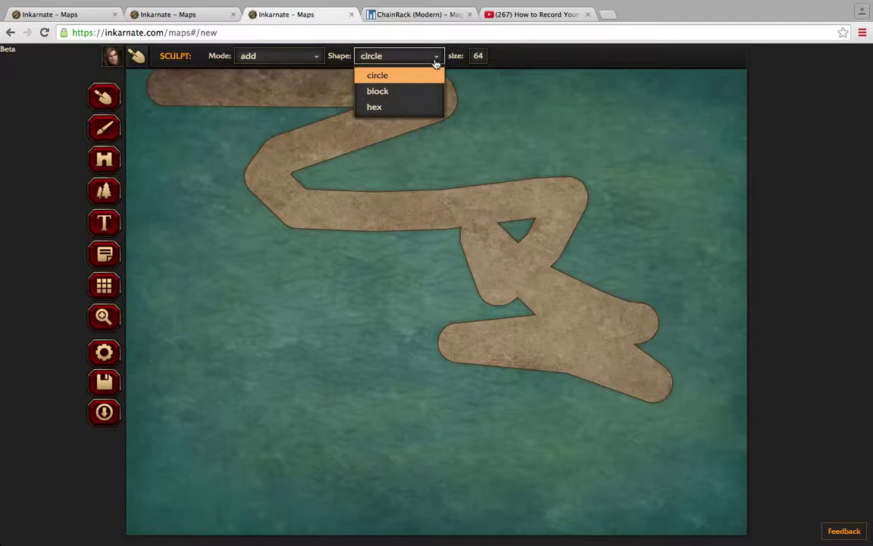
{"action": "left_click", "coordinate": [477, 61]}
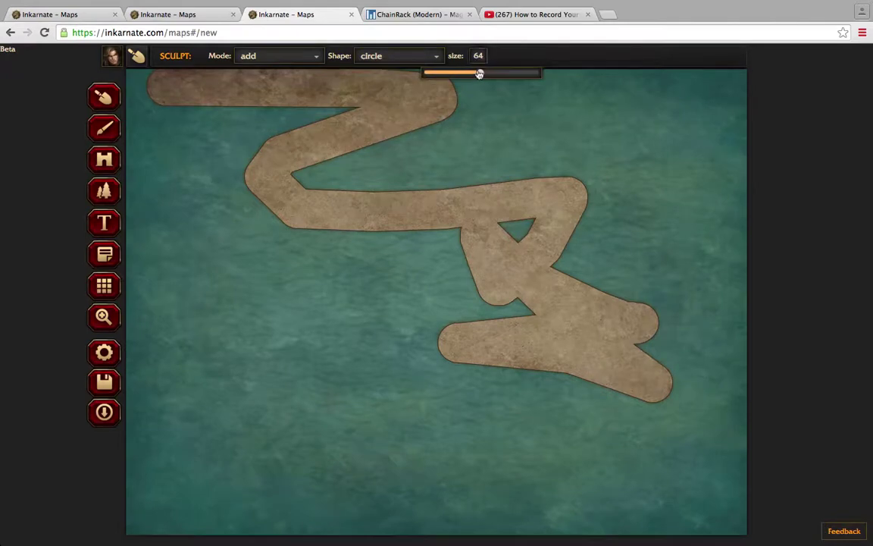
{"action": "left_click_drag", "start_coordinate": [451, 76], "coordinate": [440, 73]}
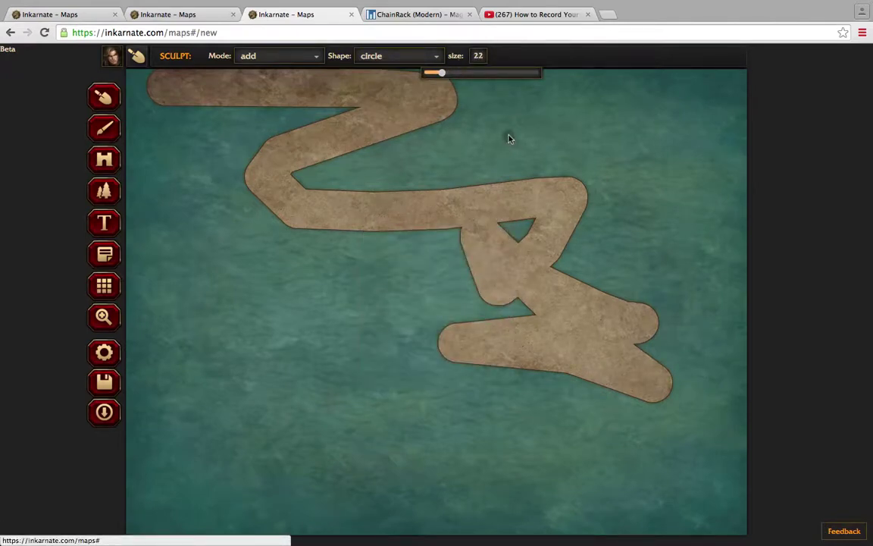
{"action": "mouse_move", "coordinate": [509, 139]}
{"action": "left_mouse_down"}
{"action": "mouse_move", "coordinate": [659, 136]}
{"action": "mouse_move", "coordinate": [650, 185]}
{"action": "mouse_move", "coordinate": [619, 179]}
{"action": "mouse_move", "coordinate": [577, 131]}
{"action": "left_mouse_up"}
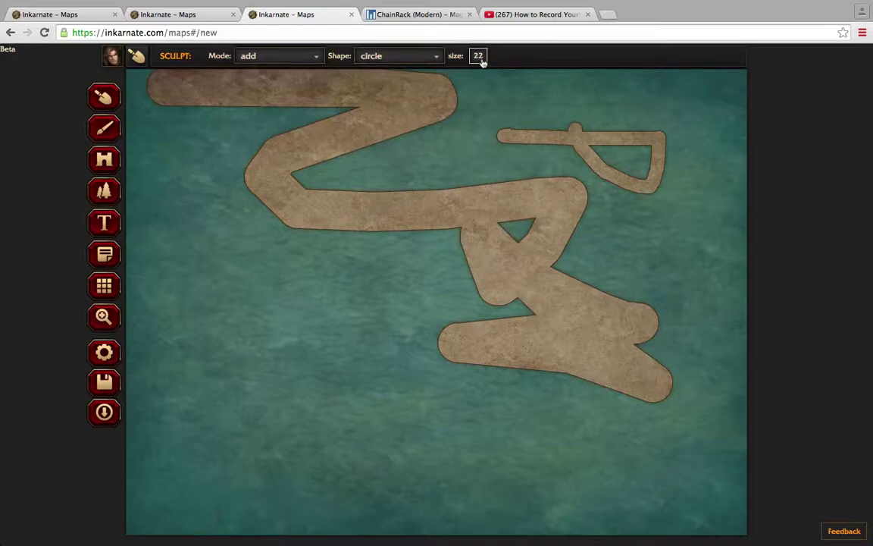
- Set the sculpt size to 128 and fill the map with land, leaving only a small water sliver near the lower right
{"action": "mouse_move", "coordinate": [482, 58]}
{"action": "left_click_drag", "start_coordinate": [440, 76], "coordinate": [561, 78]}
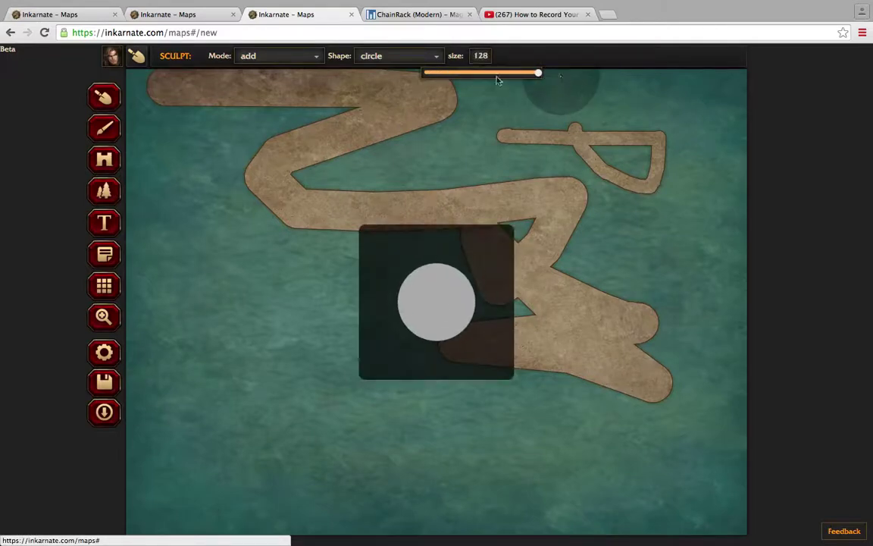
{"action": "left_click_drag", "start_coordinate": [729, 94], "coordinate": [549, 262]}
{"action": "mouse_move", "coordinate": [326, 423]}
{"action": "left_mouse_down"}
{"action": "mouse_move", "coordinate": [163, 537]}
{"action": "mouse_move", "coordinate": [142, 537]}
{"action": "mouse_move", "coordinate": [349, 134]}
{"action": "mouse_move", "coordinate": [352, 244]}
{"action": "mouse_move", "coordinate": [316, 329]}
{"action": "mouse_move", "coordinate": [611, 267]}
{"action": "mouse_move", "coordinate": [502, 264]}
{"action": "mouse_move", "coordinate": [310, 309]}
{"action": "mouse_move", "coordinate": [611, 265]}
{"action": "mouse_move", "coordinate": [185, 334]}
{"action": "mouse_move", "coordinate": [568, 239]}
{"action": "mouse_move", "coordinate": [604, 268]}
{"action": "mouse_move", "coordinate": [466, 279]}
{"action": "mouse_move", "coordinate": [324, 271]}
{"action": "mouse_move", "coordinate": [661, 256]}
{"action": "mouse_move", "coordinate": [594, 172]}
{"action": "mouse_move", "coordinate": [554, 161]}
{"action": "mouse_move", "coordinate": [514, 182]}
{"action": "mouse_move", "coordinate": [547, 199]}
{"action": "mouse_move", "coordinate": [615, 80]}
{"action": "mouse_move", "coordinate": [701, 90]}
{"action": "mouse_move", "coordinate": [613, 109]}
{"action": "mouse_move", "coordinate": [444, 107]}
{"action": "mouse_move", "coordinate": [455, 116]}
{"action": "mouse_move", "coordinate": [472, 91]}
{"action": "mouse_move", "coordinate": [431, 89]}
{"action": "mouse_move", "coordinate": [432, 110]}
{"action": "mouse_move", "coordinate": [467, 151]}
{"action": "mouse_move", "coordinate": [498, 155]}
{"action": "mouse_move", "coordinate": [457, 158]}
{"action": "mouse_move", "coordinate": [414, 189]}
{"action": "mouse_move", "coordinate": [390, 191]}
{"action": "mouse_move", "coordinate": [328, 180]}
{"action": "mouse_move", "coordinate": [299, 129]}
{"action": "mouse_move", "coordinate": [150, 108]}
{"action": "mouse_move", "coordinate": [129, 88]}
{"action": "mouse_move", "coordinate": [248, 189]}
{"action": "mouse_move", "coordinate": [237, 253]}
{"action": "mouse_move", "coordinate": [155, 299]}
{"action": "mouse_move", "coordinate": [147, 422]}
{"action": "mouse_move", "coordinate": [156, 405]}
{"action": "mouse_move", "coordinate": [131, 475]}
{"action": "mouse_move", "coordinate": [151, 298]}
{"action": "mouse_move", "coordinate": [149, 168]}
{"action": "mouse_move", "coordinate": [167, 159]}
{"action": "mouse_move", "coordinate": [253, 316]}
{"action": "mouse_move", "coordinate": [335, 407]}
{"action": "mouse_move", "coordinate": [327, 402]}
{"action": "mouse_move", "coordinate": [322, 414]}
{"action": "mouse_move", "coordinate": [260, 433]}
{"action": "mouse_move", "coordinate": [292, 399]}
{"action": "mouse_move", "coordinate": [380, 355]}
{"action": "mouse_move", "coordinate": [430, 267]}
{"action": "mouse_move", "coordinate": [415, 183]}
{"action": "mouse_move", "coordinate": [396, 167]}
{"action": "mouse_move", "coordinate": [405, 163]}
{"action": "mouse_move", "coordinate": [540, 274]}
{"action": "mouse_move", "coordinate": [468, 246]}
{"action": "left_mouse_up"}
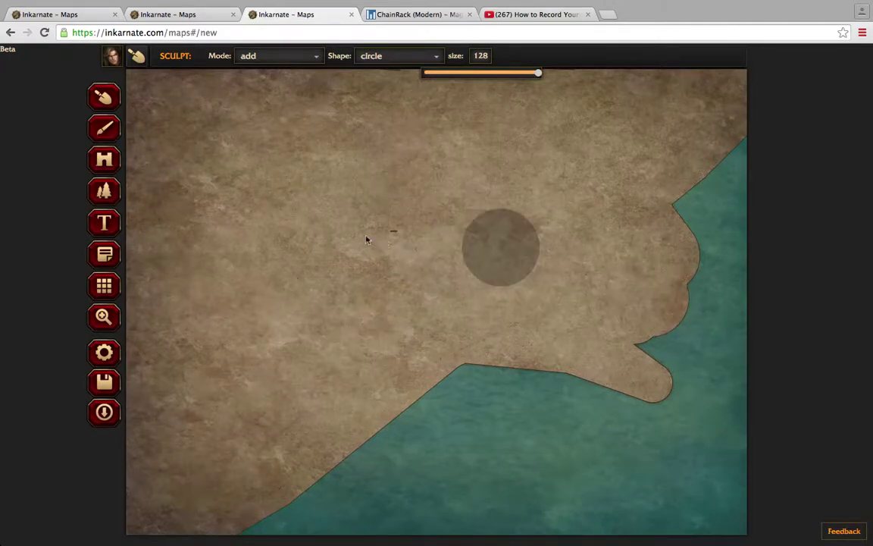
{"action": "mouse_move", "coordinate": [443, 291]}
{"action": "left_mouse_down"}
{"action": "mouse_move", "coordinate": [546, 510]}
{"action": "mouse_move", "coordinate": [495, 448]}
{"action": "mouse_move", "coordinate": [445, 409]}
{"action": "mouse_move", "coordinate": [287, 504]}
{"action": "left_mouse_up"}
{"action": "mouse_move", "coordinate": [820, 500]}
{"action": "left_mouse_down"}
{"action": "mouse_move", "coordinate": [599, 353]}
{"action": "mouse_move", "coordinate": [675, 253]}
{"action": "mouse_move", "coordinate": [677, 292]}
{"action": "mouse_move", "coordinate": [785, 433]}
{"action": "mouse_move", "coordinate": [789, 466]}
{"action": "mouse_move", "coordinate": [725, 407]}
{"action": "mouse_move", "coordinate": [703, 490]}
{"action": "mouse_move", "coordinate": [640, 499]}
{"action": "mouse_move", "coordinate": [553, 543]}
{"action": "mouse_move", "coordinate": [723, 520]}
{"action": "mouse_move", "coordinate": [807, 519]}
{"action": "mouse_move", "coordinate": [672, 440]}
{"action": "mouse_move", "coordinate": [675, 413]}
{"action": "left_mouse_up"}
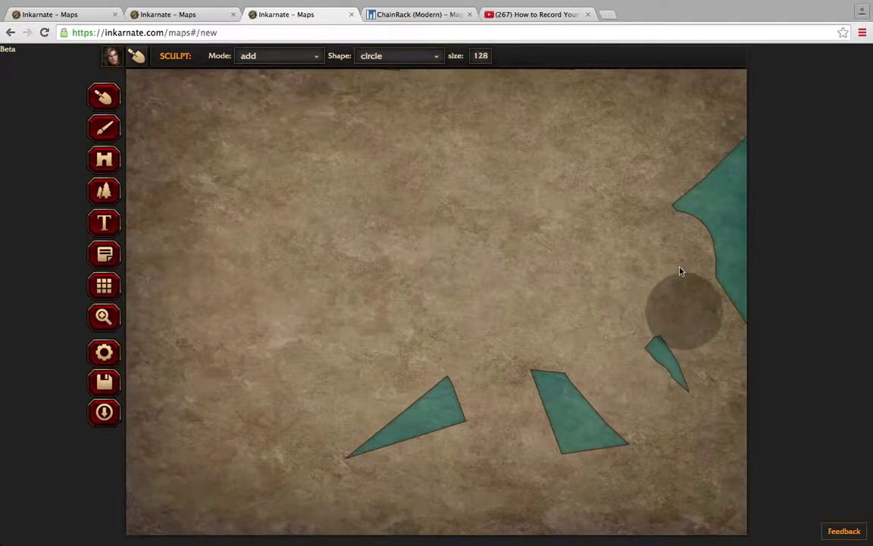
{"action": "mouse_move", "coordinate": [738, 173]}
{"action": "left_mouse_down"}
{"action": "mouse_move", "coordinate": [744, 162]}
{"action": "mouse_move", "coordinate": [721, 267]}
{"action": "mouse_move", "coordinate": [725, 303]}
{"action": "mouse_move", "coordinate": [749, 337]}
{"action": "left_mouse_up"}
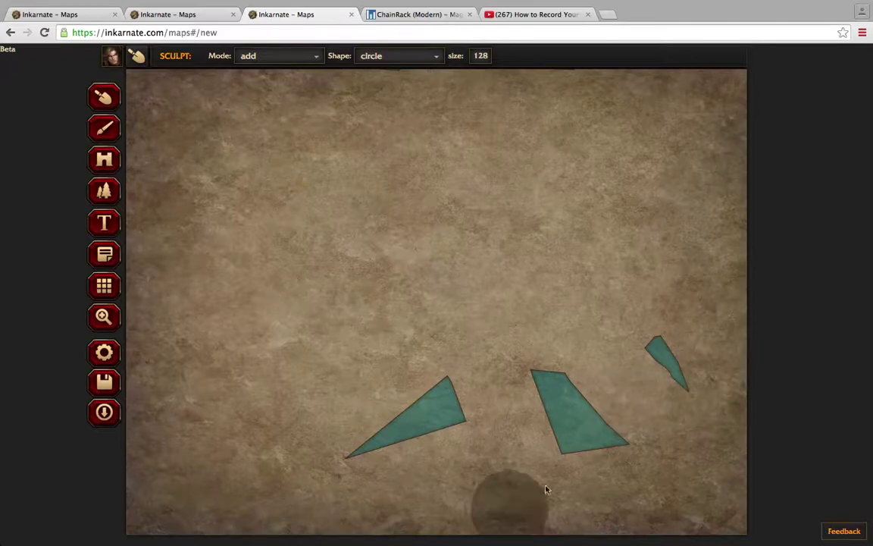
{"action": "mouse_move", "coordinate": [580, 436]}
{"action": "left_mouse_down"}
{"action": "mouse_move", "coordinate": [603, 444]}
{"action": "mouse_move", "coordinate": [563, 397]}
{"action": "mouse_move", "coordinate": [484, 393]}
{"action": "mouse_move", "coordinate": [407, 415]}
{"action": "mouse_move", "coordinate": [367, 452]}
{"action": "left_mouse_up"}
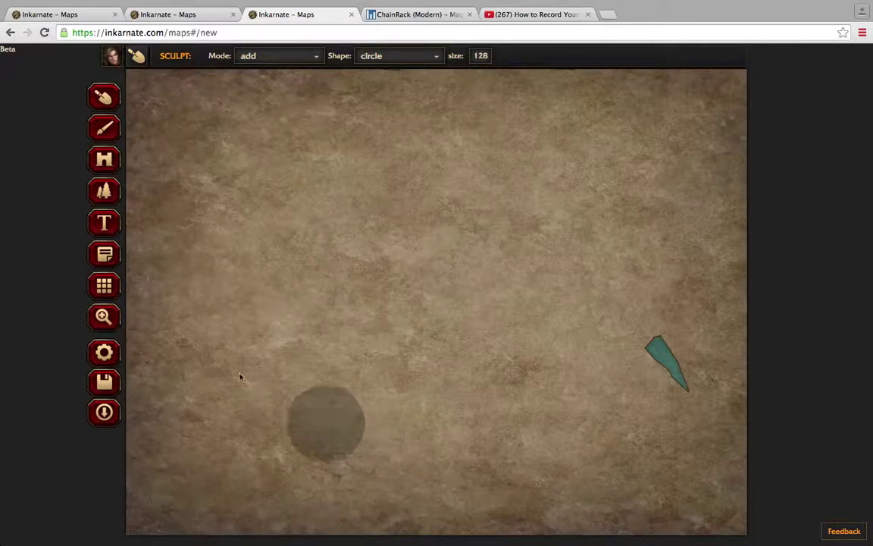
- Choose the Land-2 brush texture and paint a pale band along the map's whole upper edge
{"action": "left_click", "coordinate": [104, 130]}
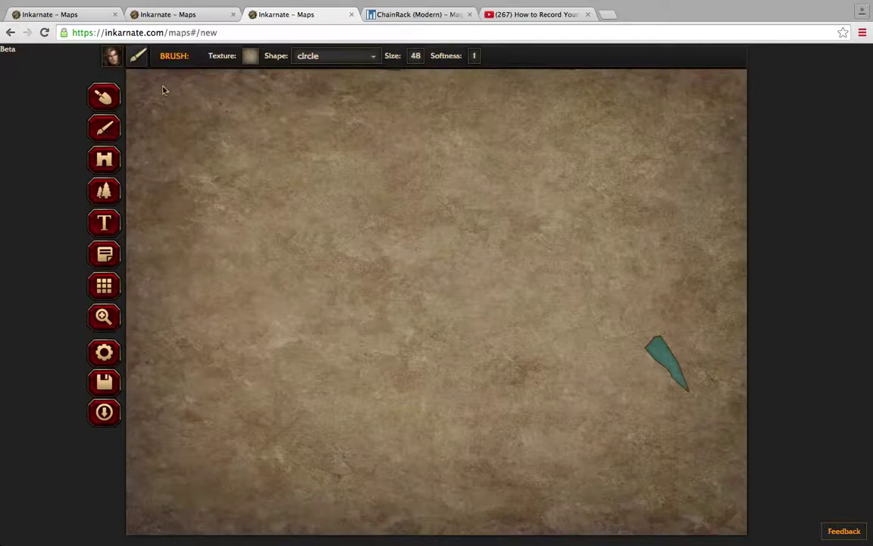
{"action": "left_click", "coordinate": [250, 59]}
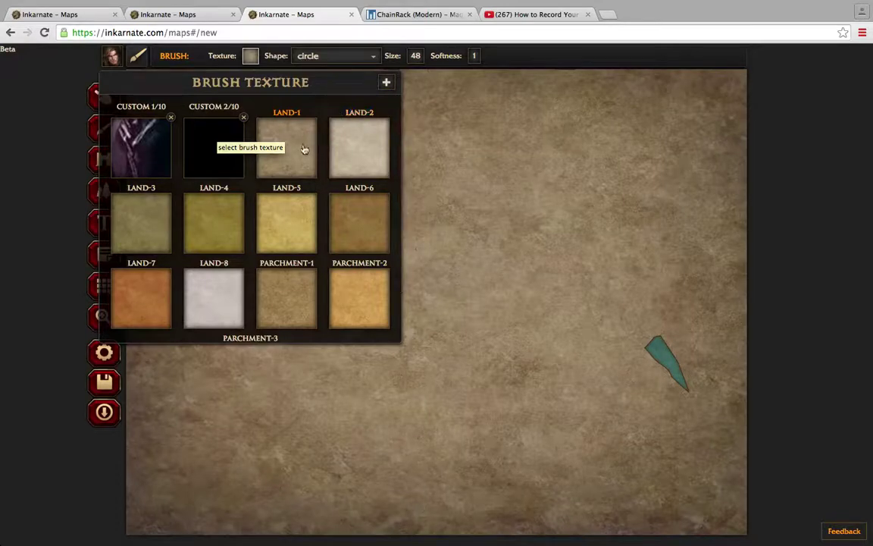
{"action": "scroll", "coordinate": [303, 148], "scroll_direction": "down", "scroll_amount": 2}
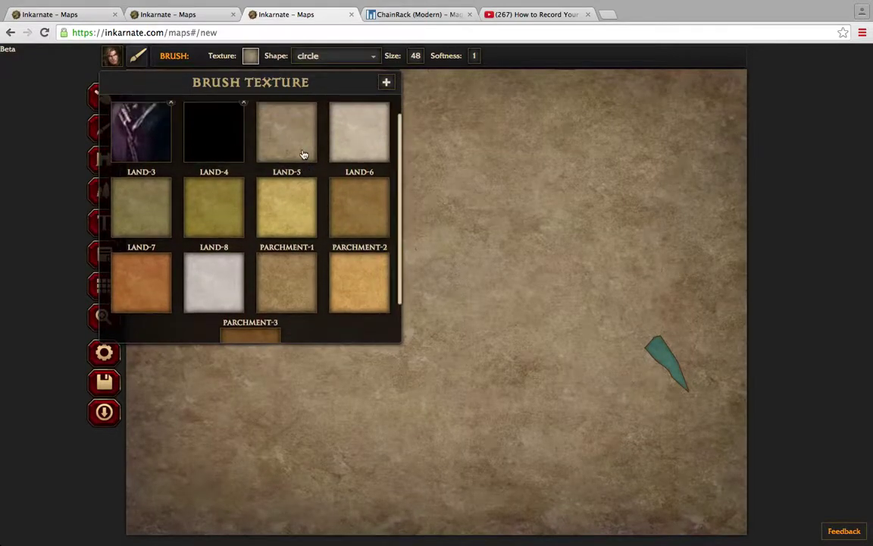
{"action": "scroll", "coordinate": [303, 154], "scroll_direction": "up", "scroll_amount": 2}
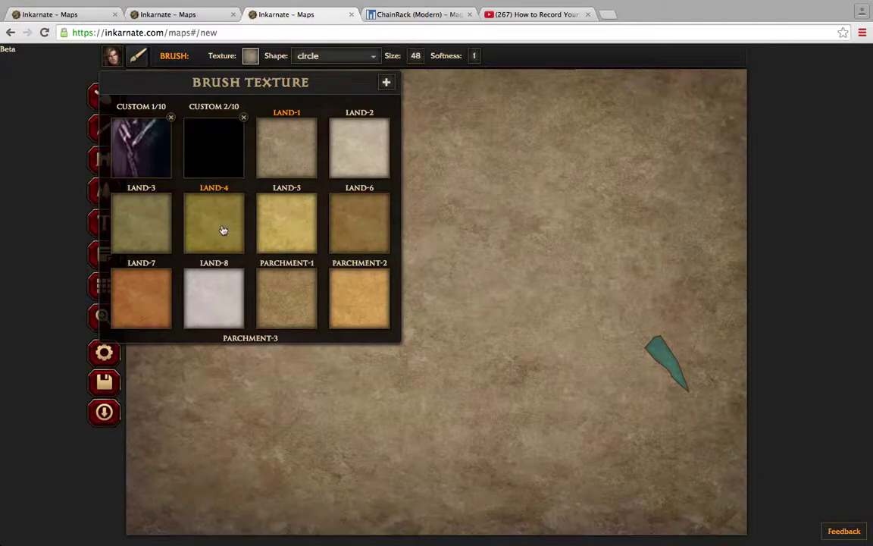
{"action": "left_click", "coordinate": [343, 156]}
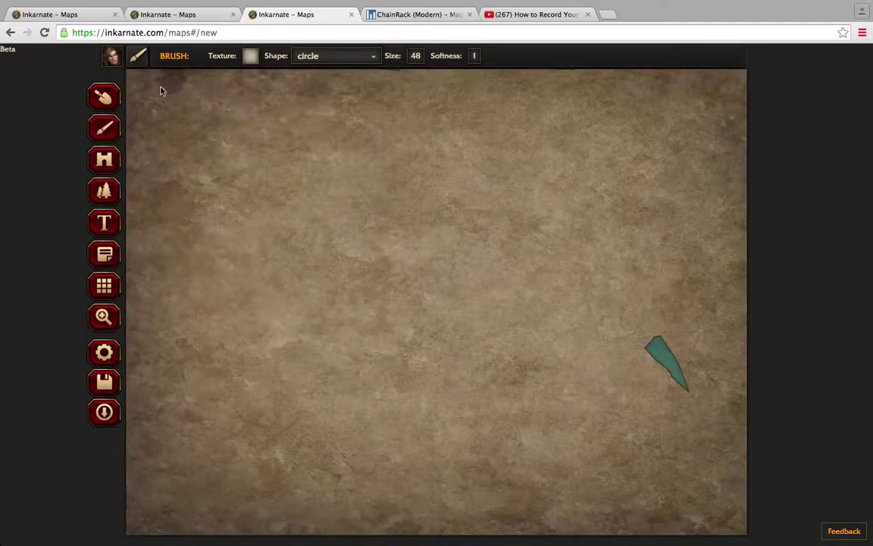
{"action": "left_click_drag", "start_coordinate": [147, 88], "coordinate": [781, 85]}
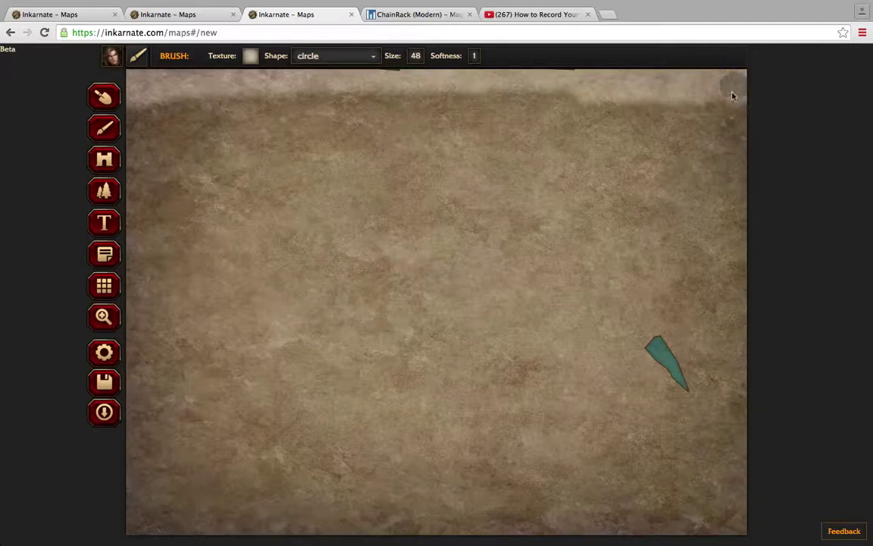
{"action": "left_click_drag", "start_coordinate": [732, 94], "coordinate": [536, 90]}
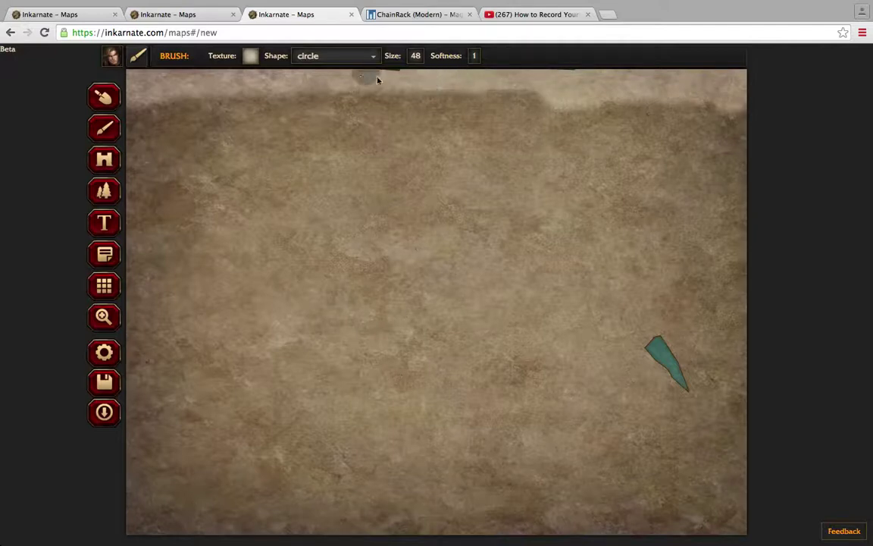
{"action": "mouse_move", "coordinate": [253, 85]}
{"action": "left_mouse_down"}
{"action": "mouse_move", "coordinate": [151, 97]}
{"action": "mouse_move", "coordinate": [246, 86]}
{"action": "mouse_move", "coordinate": [493, 111]}
{"action": "mouse_move", "coordinate": [446, 112]}
{"action": "mouse_move", "coordinate": [710, 104]}
{"action": "mouse_move", "coordinate": [791, 120]}
{"action": "mouse_move", "coordinate": [736, 127]}
{"action": "mouse_move", "coordinate": [694, 116]}
{"action": "mouse_move", "coordinate": [726, 137]}
{"action": "mouse_move", "coordinate": [721, 145]}
{"action": "left_mouse_up"}
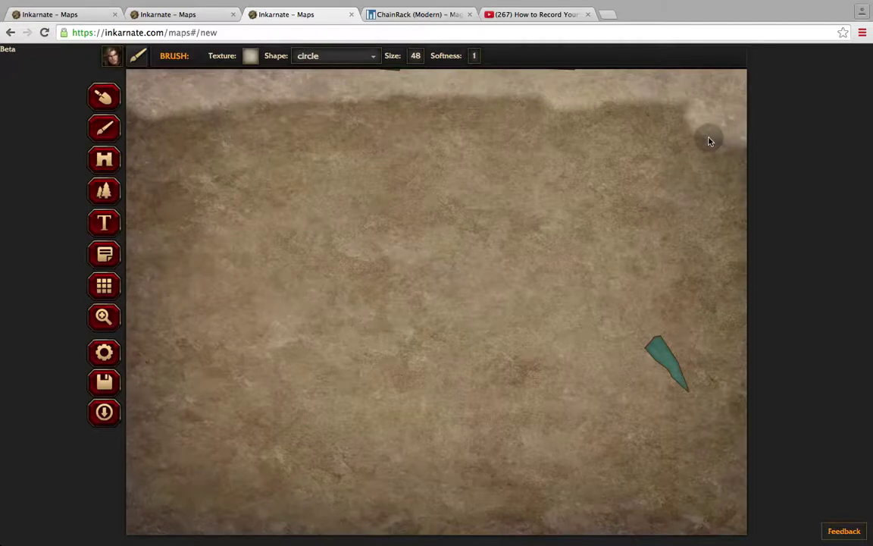
- Extend the Land-2 texture down over the map's upper-right corner and touch up the upper-left edge
{"action": "left_click", "coordinate": [732, 190]}
{"action": "mouse_move", "coordinate": [688, 178]}
{"action": "left_mouse_down"}
{"action": "mouse_move", "coordinate": [672, 143]}
{"action": "mouse_move", "coordinate": [673, 103]}
{"action": "mouse_move", "coordinate": [682, 106]}
{"action": "left_mouse_up"}
{"action": "mouse_move", "coordinate": [724, 152]}
{"action": "left_mouse_down"}
{"action": "mouse_move", "coordinate": [740, 162]}
{"action": "mouse_move", "coordinate": [709, 161]}
{"action": "mouse_move", "coordinate": [681, 136]}
{"action": "mouse_move", "coordinate": [699, 146]}
{"action": "left_mouse_up"}
{"action": "left_click_drag", "start_coordinate": [719, 207], "coordinate": [722, 224]}
{"action": "mouse_move", "coordinate": [681, 171]}
{"action": "left_mouse_down"}
{"action": "mouse_move", "coordinate": [617, 101]}
{"action": "mouse_move", "coordinate": [654, 136]}
{"action": "mouse_move", "coordinate": [621, 149]}
{"action": "mouse_move", "coordinate": [642, 158]}
{"action": "left_mouse_up"}
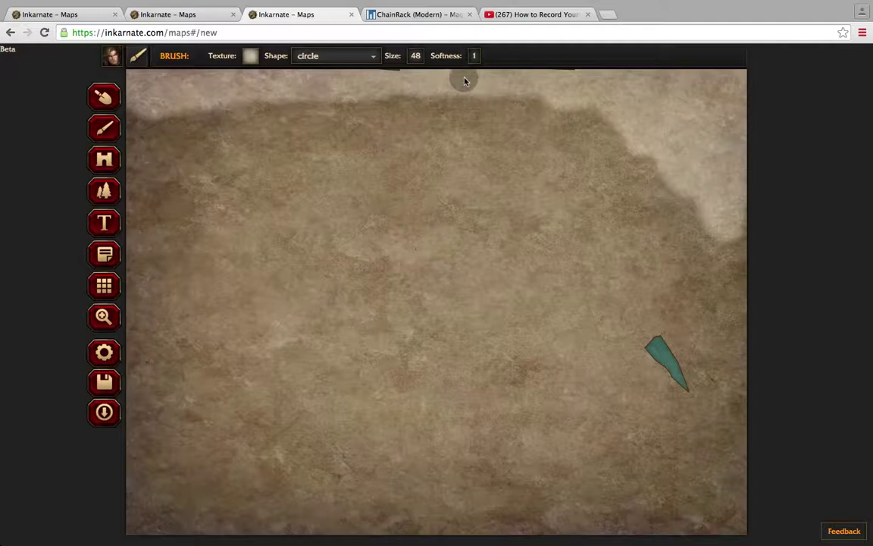
{"action": "left_click_drag", "start_coordinate": [201, 90], "coordinate": [156, 97]}
- Set Sculpt to subtract mode at size 33 and carve a river from the water sliver up to the map's upper edge
{"action": "left_click", "coordinate": [102, 97]}
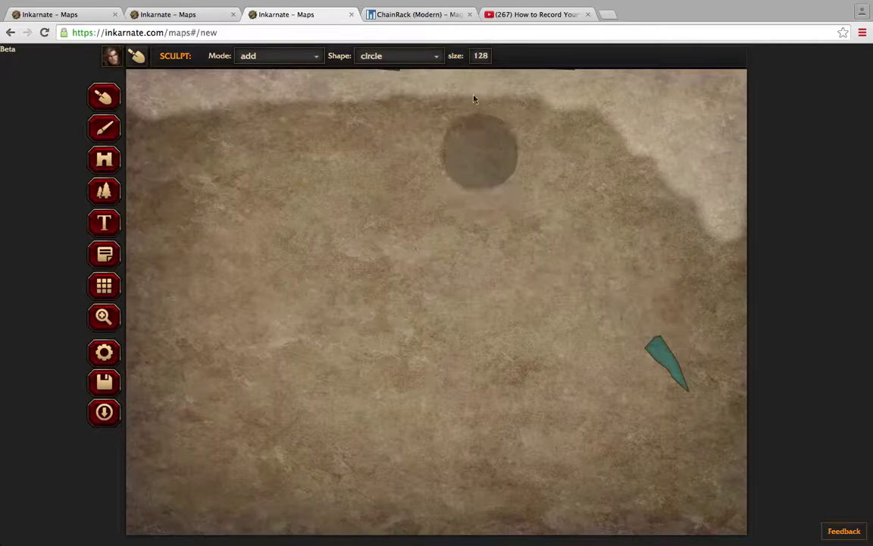
{"action": "left_click", "coordinate": [479, 63]}
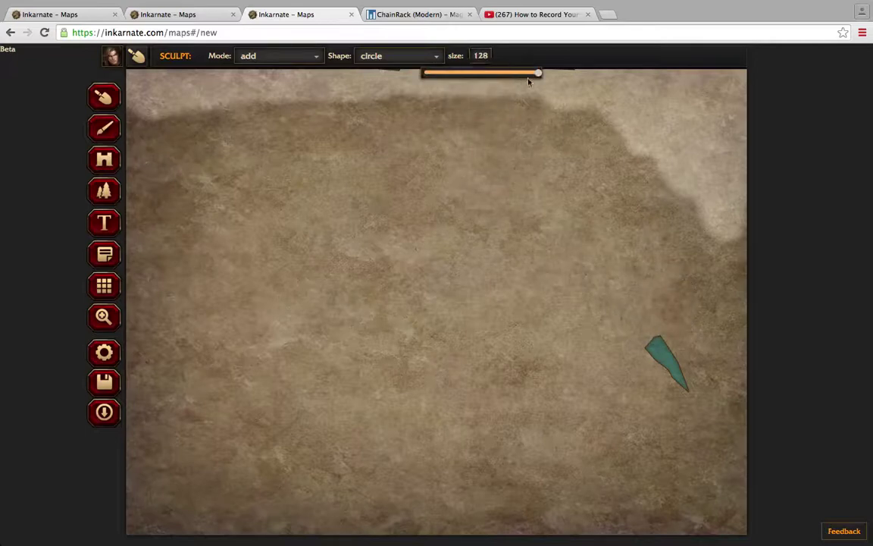
{"action": "left_click_drag", "start_coordinate": [498, 77], "coordinate": [451, 78]}
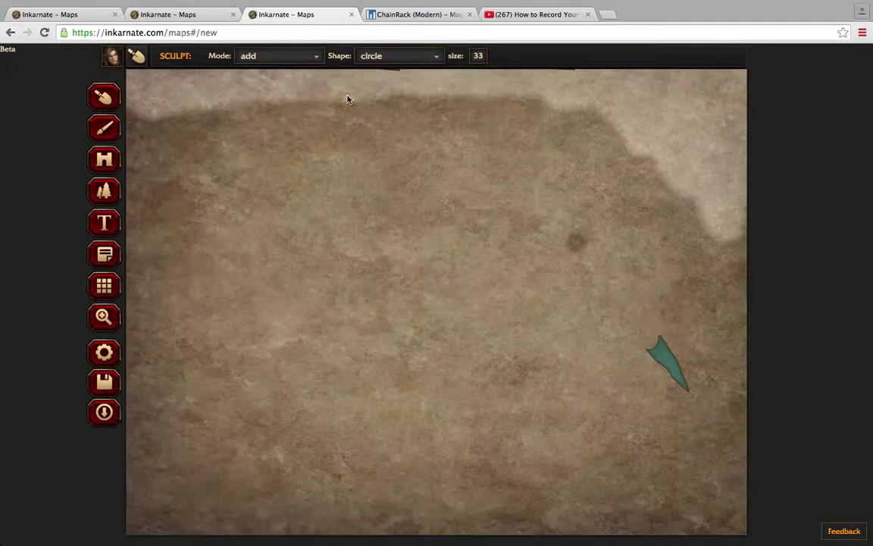
{"action": "left_click", "coordinate": [303, 56]}
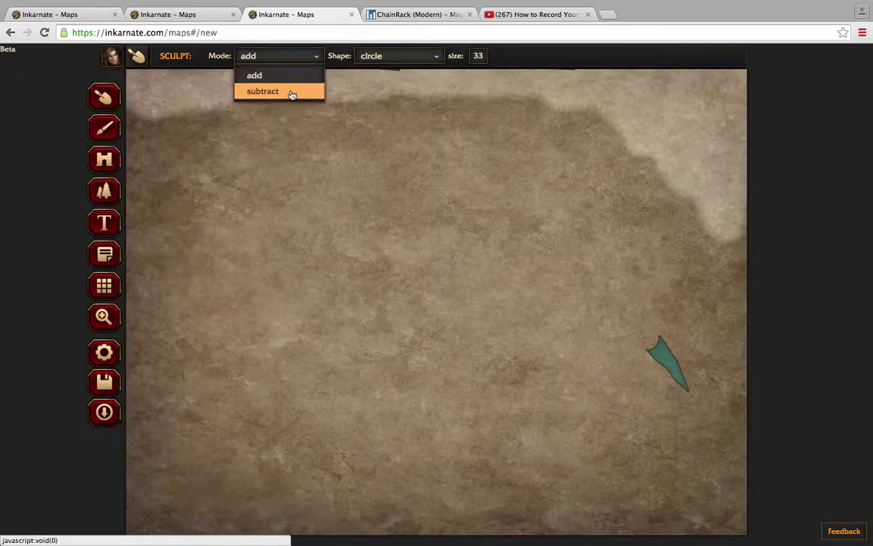
{"action": "left_click", "coordinate": [292, 91]}
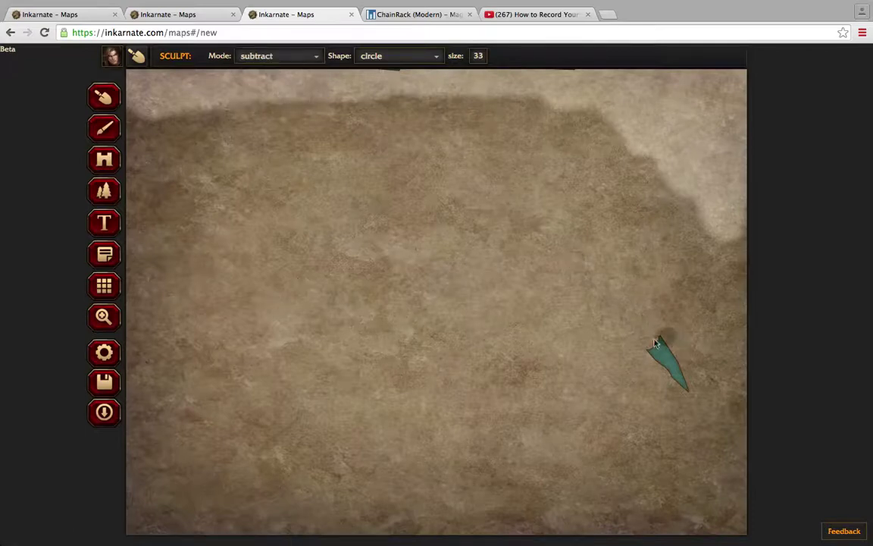
{"action": "mouse_move", "coordinate": [648, 345]}
{"action": "left_mouse_down"}
{"action": "mouse_move", "coordinate": [659, 302]}
{"action": "mouse_move", "coordinate": [676, 282]}
{"action": "mouse_move", "coordinate": [667, 192]}
{"action": "left_mouse_up"}
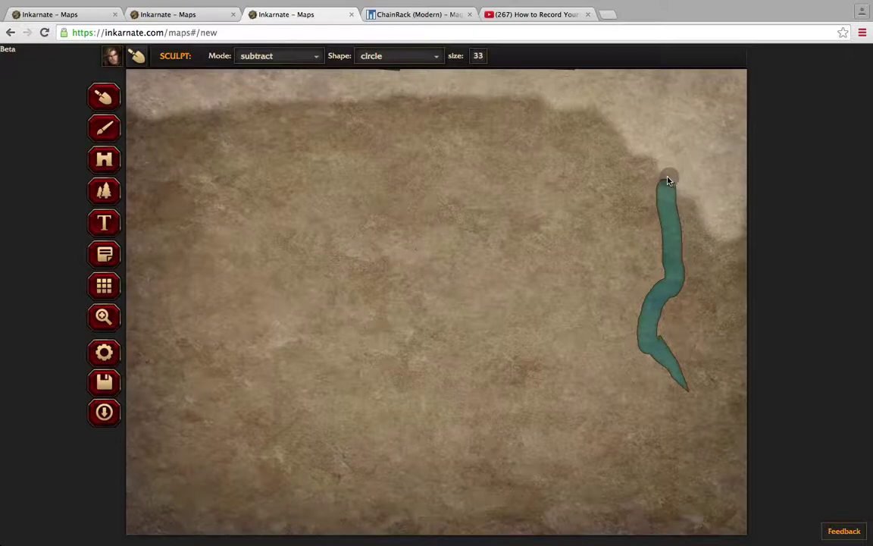
{"action": "left_click_drag", "start_coordinate": [666, 180], "coordinate": [626, 47]}
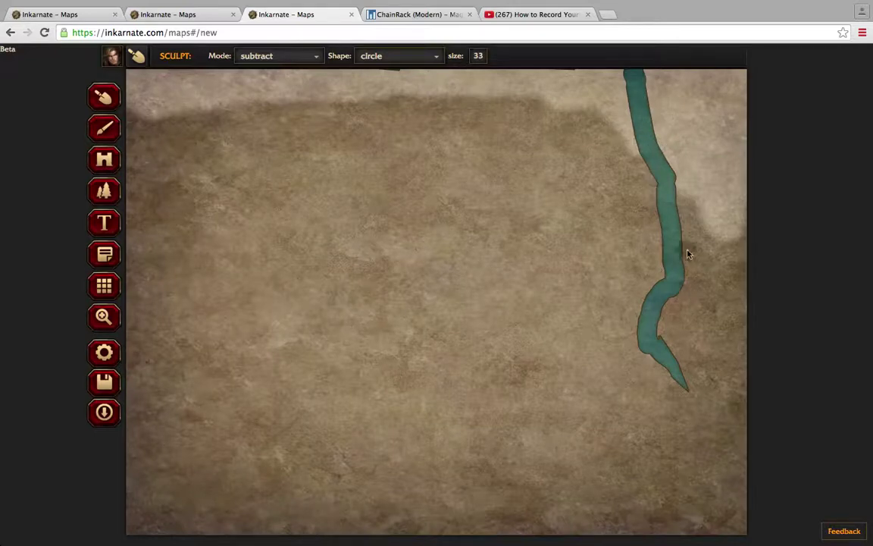
- Carve connecting river branches through the pale land east of the main river, along the upper and right map edges
{"action": "mouse_move", "coordinate": [693, 249]}
{"action": "left_mouse_down"}
{"action": "mouse_move", "coordinate": [753, 231]}
{"action": "mouse_move", "coordinate": [741, 233]}
{"action": "mouse_move", "coordinate": [738, 163]}
{"action": "left_mouse_up"}
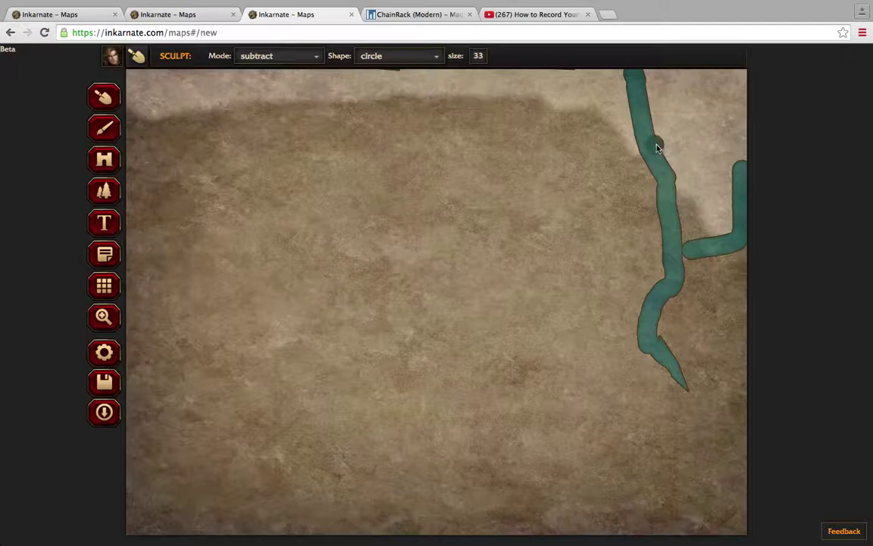
{"action": "left_click_drag", "start_coordinate": [691, 132], "coordinate": [744, 79]}
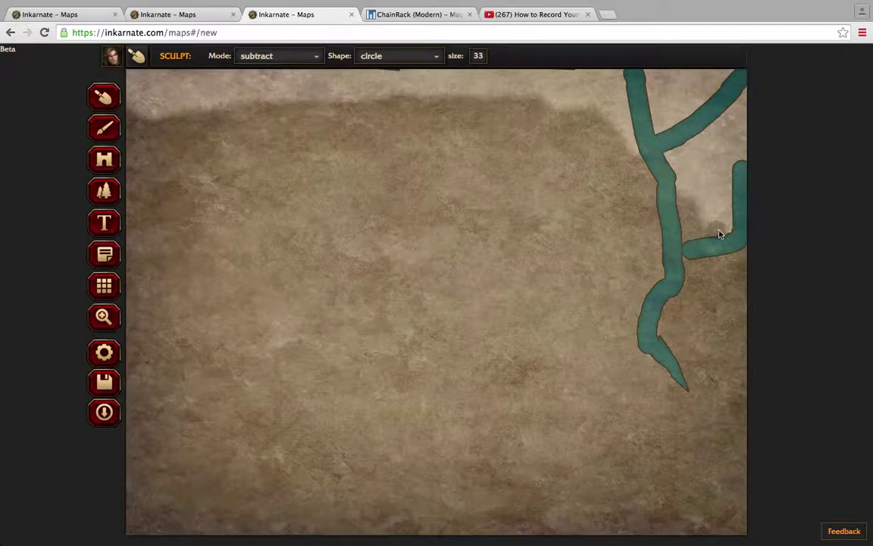
{"action": "mouse_move", "coordinate": [719, 257]}
{"action": "left_mouse_down"}
{"action": "mouse_move", "coordinate": [731, 230]}
{"action": "mouse_move", "coordinate": [737, 240]}
{"action": "left_mouse_up"}
{"action": "mouse_move", "coordinate": [653, 74]}
{"action": "left_mouse_down"}
{"action": "mouse_move", "coordinate": [741, 68]}
{"action": "mouse_move", "coordinate": [715, 76]}
{"action": "left_mouse_up"}
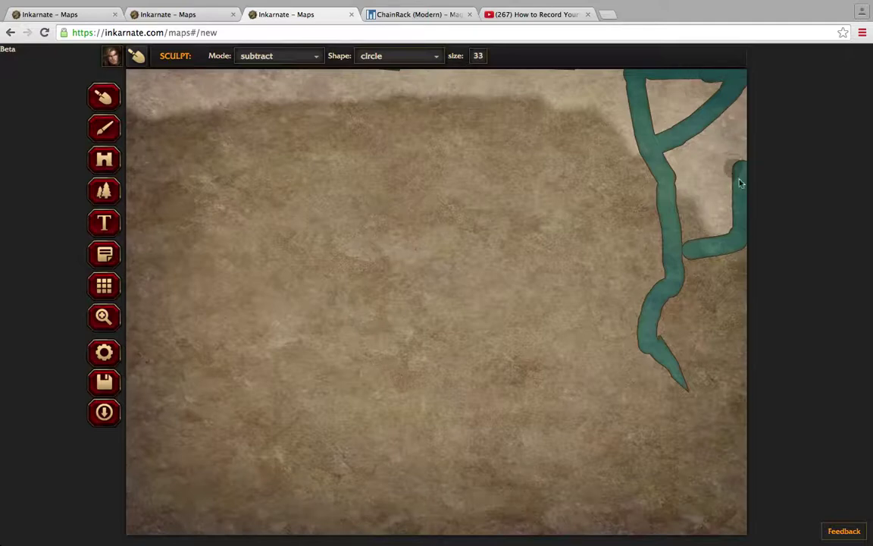
{"action": "mouse_move", "coordinate": [738, 180]}
{"action": "left_mouse_down"}
{"action": "mouse_move", "coordinate": [711, 151]}
{"action": "mouse_move", "coordinate": [686, 146]}
{"action": "mouse_move", "coordinate": [694, 150]}
{"action": "mouse_move", "coordinate": [676, 151]}
{"action": "mouse_move", "coordinate": [671, 178]}
{"action": "left_mouse_up"}
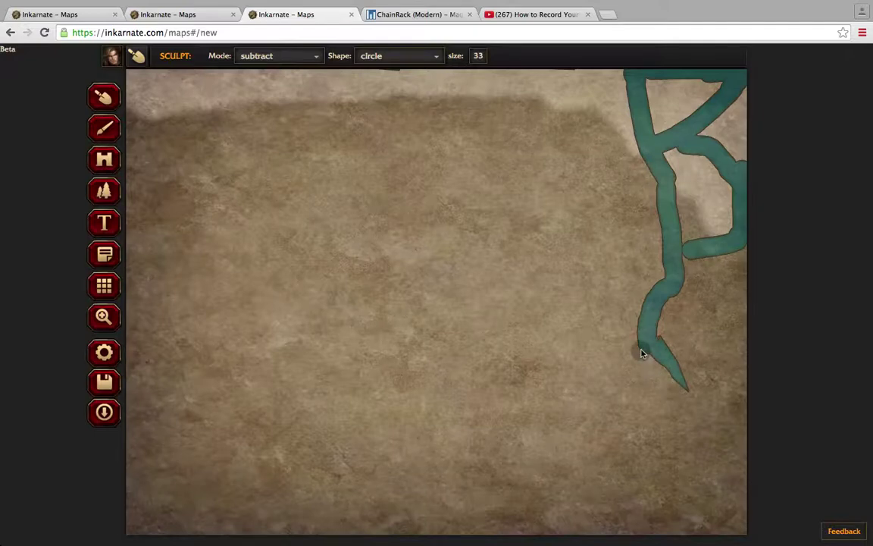
- Carve a river loop around a small island, then extend the river southwest and widen it toward the map's lower edge
{"action": "mouse_move", "coordinate": [642, 361]}
{"action": "left_mouse_down"}
{"action": "mouse_move", "coordinate": [587, 383]}
{"action": "mouse_move", "coordinate": [553, 378]}
{"action": "mouse_move", "coordinate": [546, 365]}
{"action": "mouse_move", "coordinate": [555, 338]}
{"action": "mouse_move", "coordinate": [569, 330]}
{"action": "mouse_move", "coordinate": [636, 320]}
{"action": "mouse_move", "coordinate": [652, 350]}
{"action": "left_mouse_up"}
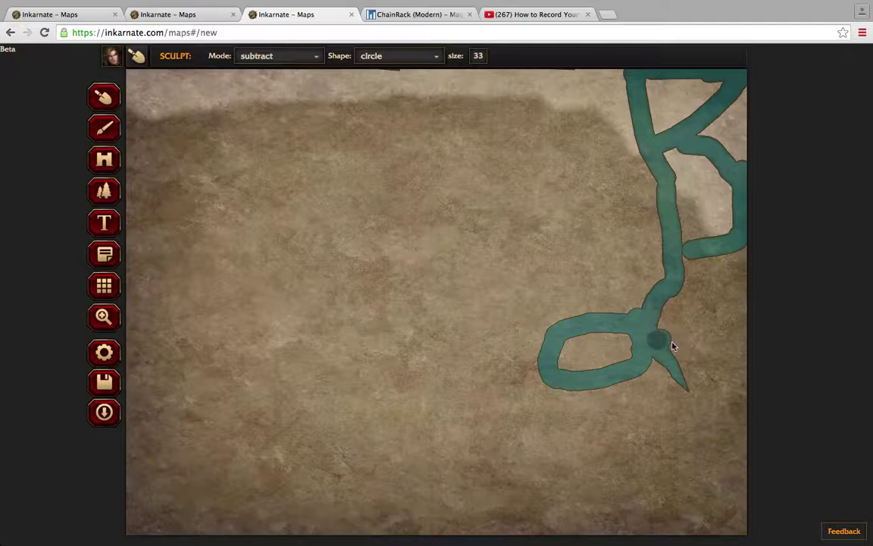
{"action": "mouse_move", "coordinate": [683, 366]}
{"action": "left_mouse_down"}
{"action": "mouse_move", "coordinate": [693, 366]}
{"action": "mouse_move", "coordinate": [685, 387]}
{"action": "mouse_move", "coordinate": [638, 429]}
{"action": "mouse_move", "coordinate": [494, 460]}
{"action": "left_mouse_up"}
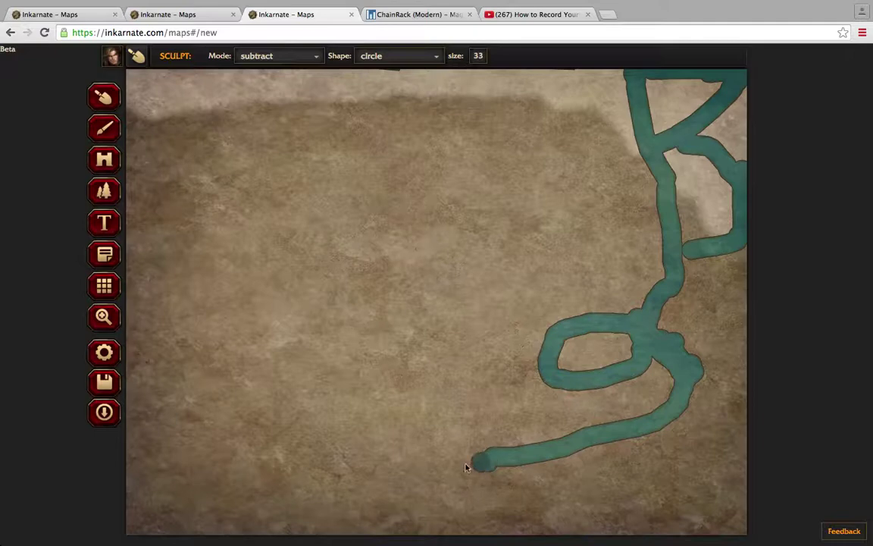
{"action": "mouse_move", "coordinate": [466, 468]}
{"action": "left_mouse_down"}
{"action": "mouse_move", "coordinate": [402, 532]}
{"action": "mouse_move", "coordinate": [408, 539]}
{"action": "mouse_move", "coordinate": [460, 523]}
{"action": "mouse_move", "coordinate": [506, 472]}
{"action": "mouse_move", "coordinate": [464, 489]}
{"action": "mouse_move", "coordinate": [454, 506]}
{"action": "mouse_move", "coordinate": [486, 477]}
{"action": "mouse_move", "coordinate": [464, 475]}
{"action": "mouse_move", "coordinate": [447, 521]}
{"action": "mouse_move", "coordinate": [436, 516]}
{"action": "mouse_move", "coordinate": [469, 477]}
{"action": "mouse_move", "coordinate": [431, 528]}
{"action": "left_mouse_up"}
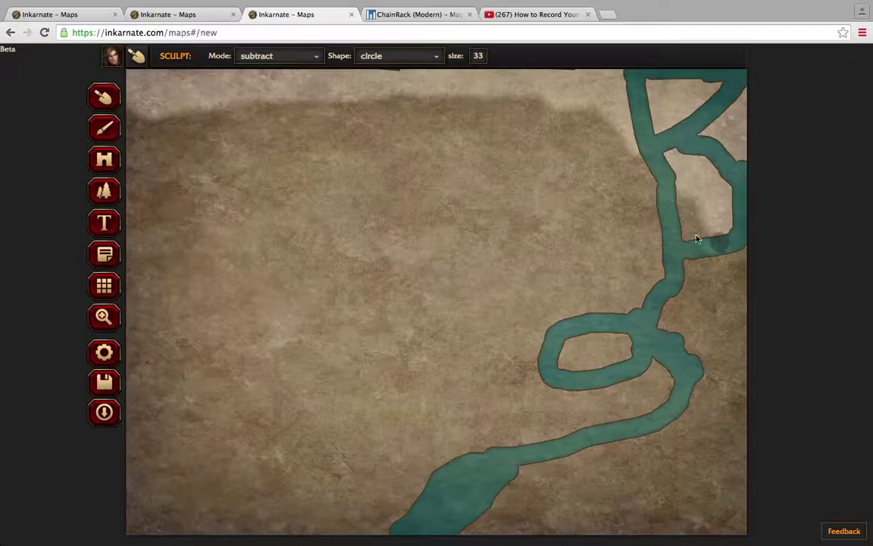
- Extend the pale Land-2 brush texture down both banks of the upper river to just above the loop
{"action": "left_click", "coordinate": [104, 131]}
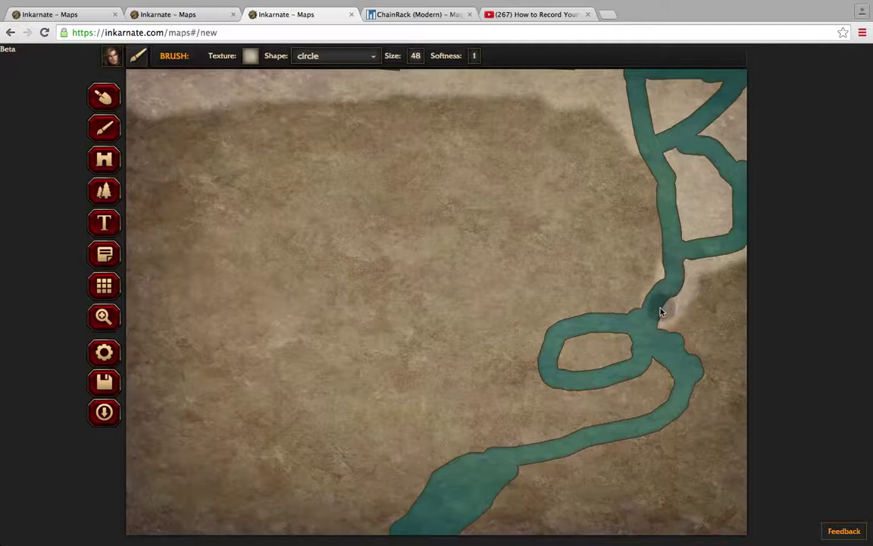
{"action": "mouse_move", "coordinate": [661, 309]}
{"action": "left_mouse_down"}
{"action": "mouse_move", "coordinate": [673, 253]}
{"action": "mouse_move", "coordinate": [644, 128]}
{"action": "mouse_move", "coordinate": [665, 138]}
{"action": "mouse_move", "coordinate": [682, 193]}
{"action": "mouse_move", "coordinate": [665, 194]}
{"action": "mouse_move", "coordinate": [635, 236]}
{"action": "mouse_move", "coordinate": [656, 247]}
{"action": "mouse_move", "coordinate": [660, 277]}
{"action": "mouse_move", "coordinate": [657, 232]}
{"action": "mouse_move", "coordinate": [618, 143]}
{"action": "left_mouse_up"}
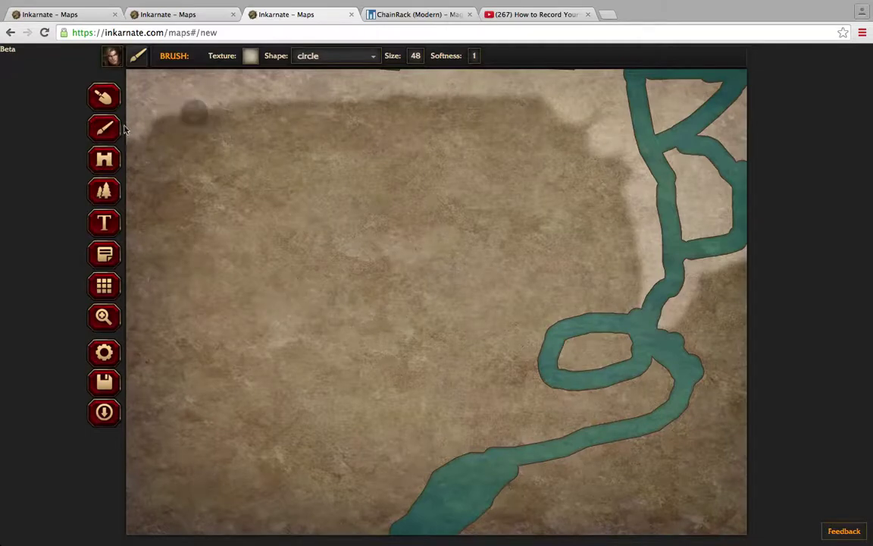
- Choose the Land-3 brush texture and paint a broad green area below the pale band, down to the river loop
{"action": "left_click", "coordinate": [250, 57]}
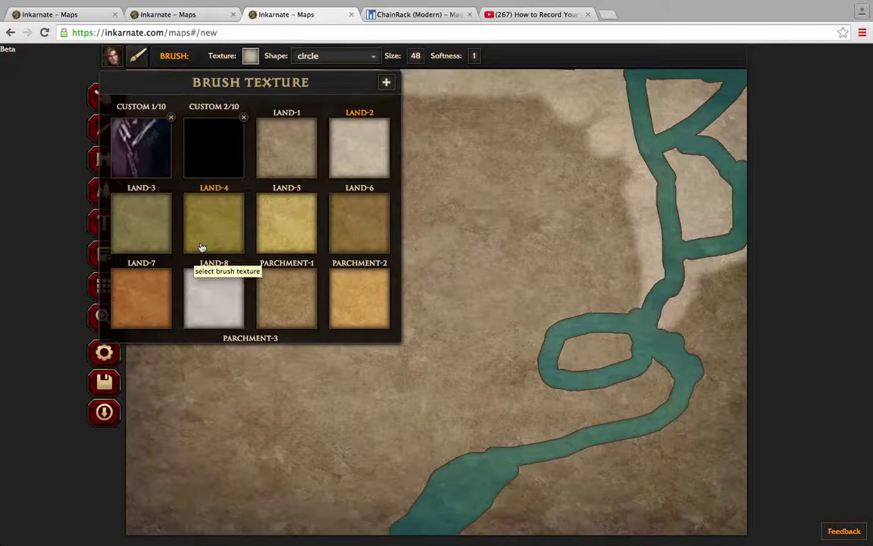
{"action": "left_click", "coordinate": [155, 243]}
{"action": "mouse_move", "coordinate": [170, 150]}
{"action": "left_mouse_down"}
{"action": "mouse_move", "coordinate": [190, 165]}
{"action": "mouse_move", "coordinate": [229, 134]}
{"action": "mouse_move", "coordinate": [253, 134]}
{"action": "mouse_move", "coordinate": [192, 132]}
{"action": "mouse_move", "coordinate": [166, 161]}
{"action": "left_mouse_up"}
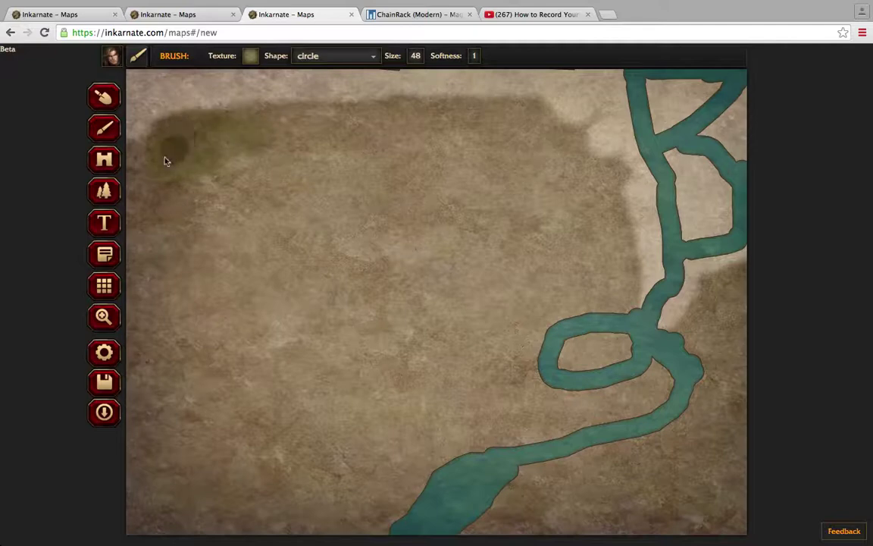
{"action": "mouse_move", "coordinate": [148, 192]}
{"action": "left_mouse_down"}
{"action": "mouse_move", "coordinate": [137, 162]}
{"action": "mouse_move", "coordinate": [204, 159]}
{"action": "mouse_move", "coordinate": [271, 132]}
{"action": "mouse_move", "coordinate": [427, 146]}
{"action": "mouse_move", "coordinate": [274, 128]}
{"action": "mouse_move", "coordinate": [308, 119]}
{"action": "mouse_move", "coordinate": [464, 127]}
{"action": "mouse_move", "coordinate": [465, 116]}
{"action": "mouse_move", "coordinate": [529, 116]}
{"action": "mouse_move", "coordinate": [529, 138]}
{"action": "mouse_move", "coordinate": [521, 125]}
{"action": "mouse_move", "coordinate": [552, 133]}
{"action": "left_mouse_up"}
{"action": "mouse_move", "coordinate": [553, 208]}
{"action": "left_mouse_down"}
{"action": "mouse_move", "coordinate": [556, 165]}
{"action": "mouse_move", "coordinate": [567, 181]}
{"action": "mouse_move", "coordinate": [570, 232]}
{"action": "mouse_move", "coordinate": [561, 263]}
{"action": "left_mouse_up"}
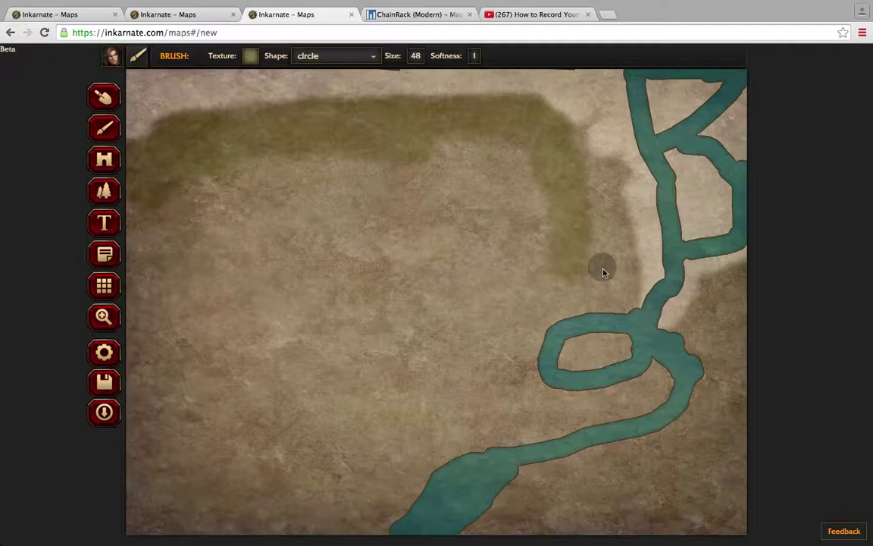
{"action": "left_click_drag", "start_coordinate": [606, 263], "coordinate": [593, 211]}
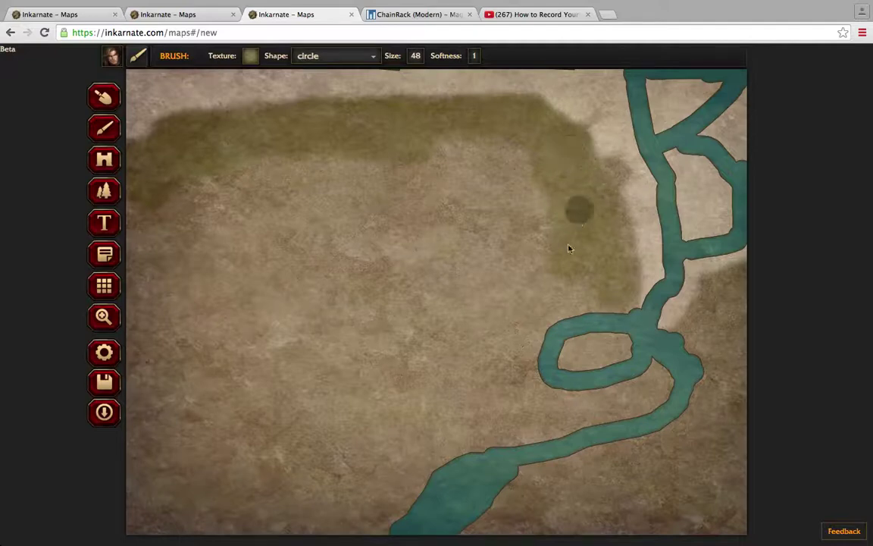
{"action": "mouse_move", "coordinate": [556, 294]}
{"action": "left_mouse_down"}
{"action": "mouse_move", "coordinate": [585, 288]}
{"action": "mouse_move", "coordinate": [563, 306]}
{"action": "mouse_move", "coordinate": [487, 333]}
{"action": "mouse_move", "coordinate": [500, 257]}
{"action": "mouse_move", "coordinate": [533, 175]}
{"action": "mouse_move", "coordinate": [517, 316]}
{"action": "mouse_move", "coordinate": [538, 211]}
{"action": "mouse_move", "coordinate": [540, 222]}
{"action": "mouse_move", "coordinate": [539, 265]}
{"action": "mouse_move", "coordinate": [534, 215]}
{"action": "mouse_move", "coordinate": [507, 162]}
{"action": "mouse_move", "coordinate": [473, 165]}
{"action": "mouse_move", "coordinate": [488, 257]}
{"action": "mouse_move", "coordinate": [521, 146]}
{"action": "mouse_move", "coordinate": [451, 188]}
{"action": "mouse_move", "coordinate": [468, 236]}
{"action": "mouse_move", "coordinate": [470, 170]}
{"action": "mouse_move", "coordinate": [429, 147]}
{"action": "mouse_move", "coordinate": [456, 171]}
{"action": "mouse_move", "coordinate": [478, 159]}
{"action": "mouse_move", "coordinate": [446, 150]}
{"action": "mouse_move", "coordinate": [489, 147]}
{"action": "mouse_move", "coordinate": [502, 197]}
{"action": "mouse_move", "coordinate": [463, 248]}
{"action": "mouse_move", "coordinate": [409, 288]}
{"action": "mouse_move", "coordinate": [392, 188]}
{"action": "mouse_move", "coordinate": [352, 177]}
{"action": "mouse_move", "coordinate": [406, 184]}
{"action": "mouse_move", "coordinate": [419, 216]}
{"action": "mouse_move", "coordinate": [439, 214]}
{"action": "mouse_move", "coordinate": [427, 200]}
{"action": "mouse_move", "coordinate": [349, 170]}
{"action": "mouse_move", "coordinate": [254, 169]}
{"action": "mouse_move", "coordinate": [236, 189]}
{"action": "mouse_move", "coordinate": [263, 182]}
{"action": "mouse_move", "coordinate": [265, 173]}
{"action": "mouse_move", "coordinate": [210, 177]}
{"action": "mouse_move", "coordinate": [177, 216]}
{"action": "mouse_move", "coordinate": [179, 235]}
{"action": "mouse_move", "coordinate": [186, 208]}
{"action": "mouse_move", "coordinate": [175, 206]}
{"action": "mouse_move", "coordinate": [151, 269]}
{"action": "mouse_move", "coordinate": [175, 260]}
{"action": "mouse_move", "coordinate": [202, 230]}
{"action": "mouse_move", "coordinate": [319, 263]}
{"action": "left_mouse_up"}
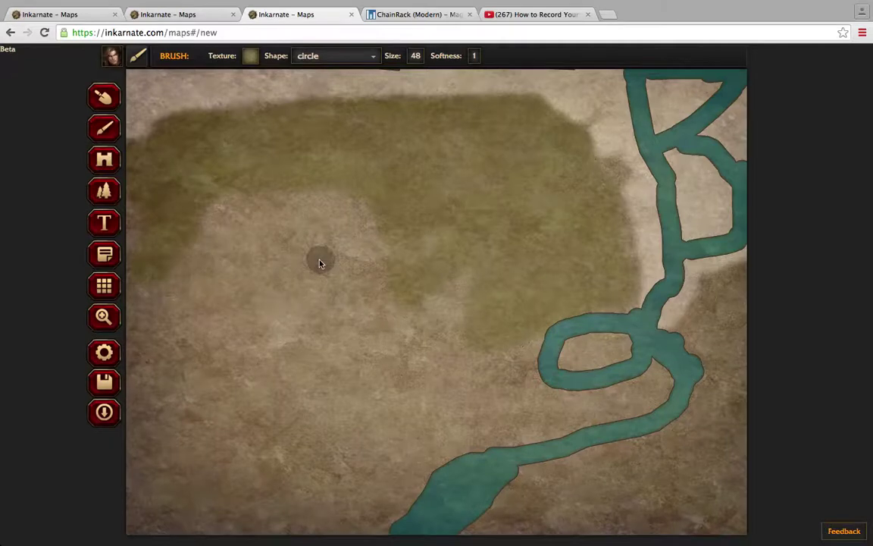
- Choose the Land-4 brush texture and paint the map's lower-left area up to the widened river
{"action": "left_click", "coordinate": [250, 55]}
{"action": "left_click", "coordinate": [214, 202]}
{"action": "mouse_move", "coordinate": [137, 528]}
{"action": "left_mouse_down"}
{"action": "mouse_move", "coordinate": [357, 524]}
{"action": "mouse_move", "coordinate": [370, 509]}
{"action": "mouse_move", "coordinate": [128, 497]}
{"action": "mouse_move", "coordinate": [182, 456]}
{"action": "mouse_move", "coordinate": [290, 466]}
{"action": "mouse_move", "coordinate": [368, 462]}
{"action": "mouse_move", "coordinate": [401, 484]}
{"action": "mouse_move", "coordinate": [178, 473]}
{"action": "left_mouse_up"}
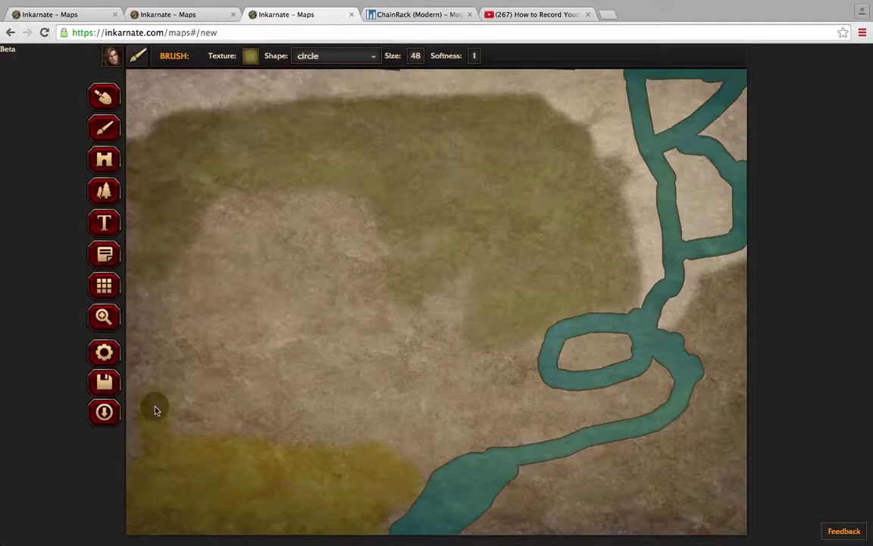
{"action": "mouse_move", "coordinate": [139, 438]}
{"action": "left_mouse_down"}
{"action": "mouse_move", "coordinate": [137, 453]}
{"action": "mouse_move", "coordinate": [188, 430]}
{"action": "mouse_move", "coordinate": [321, 433]}
{"action": "mouse_move", "coordinate": [352, 438]}
{"action": "mouse_move", "coordinate": [357, 450]}
{"action": "mouse_move", "coordinate": [372, 433]}
{"action": "mouse_move", "coordinate": [402, 433]}
{"action": "mouse_move", "coordinate": [415, 454]}
{"action": "mouse_move", "coordinate": [403, 448]}
{"action": "mouse_move", "coordinate": [411, 440]}
{"action": "mouse_move", "coordinate": [505, 430]}
{"action": "mouse_move", "coordinate": [423, 438]}
{"action": "mouse_move", "coordinate": [393, 430]}
{"action": "left_mouse_up"}
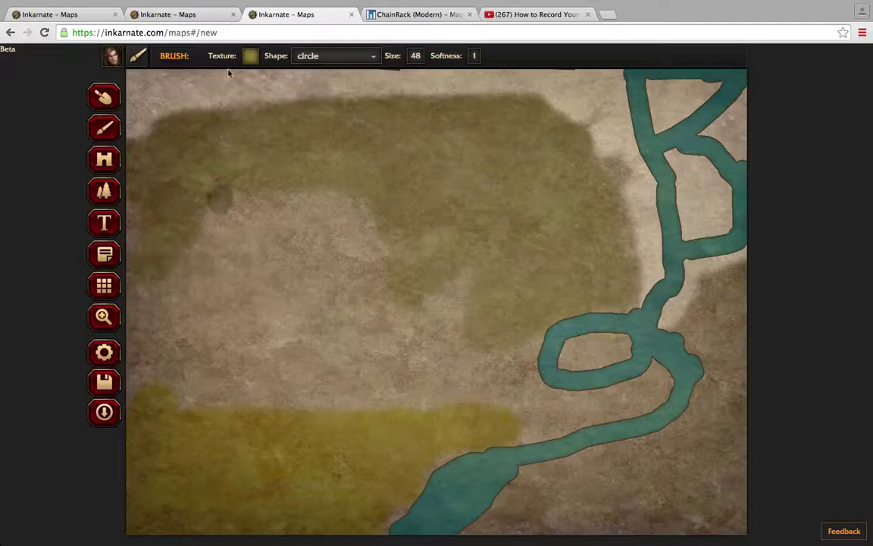
- Switch back to Land-3 and paint down the map's left side and along the upper border of the Land-4 area
{"action": "left_click", "coordinate": [247, 59]}
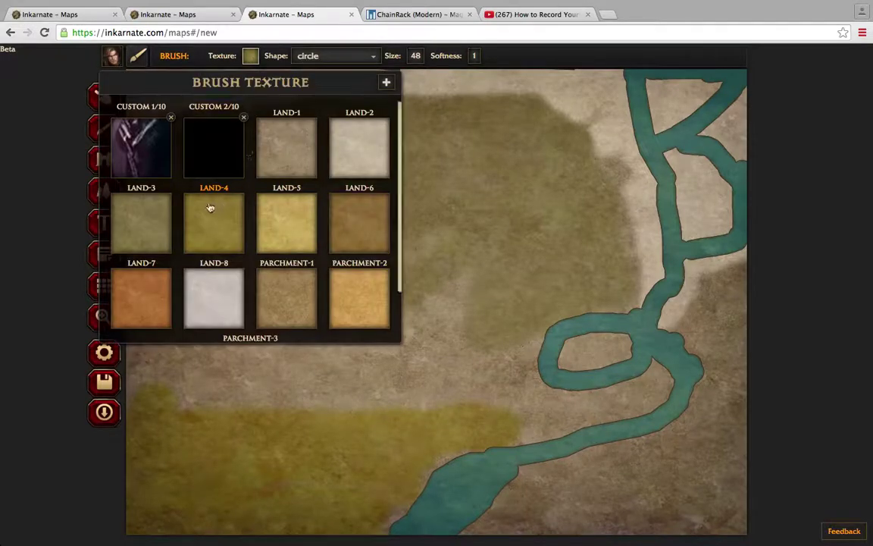
{"action": "left_click", "coordinate": [147, 231]}
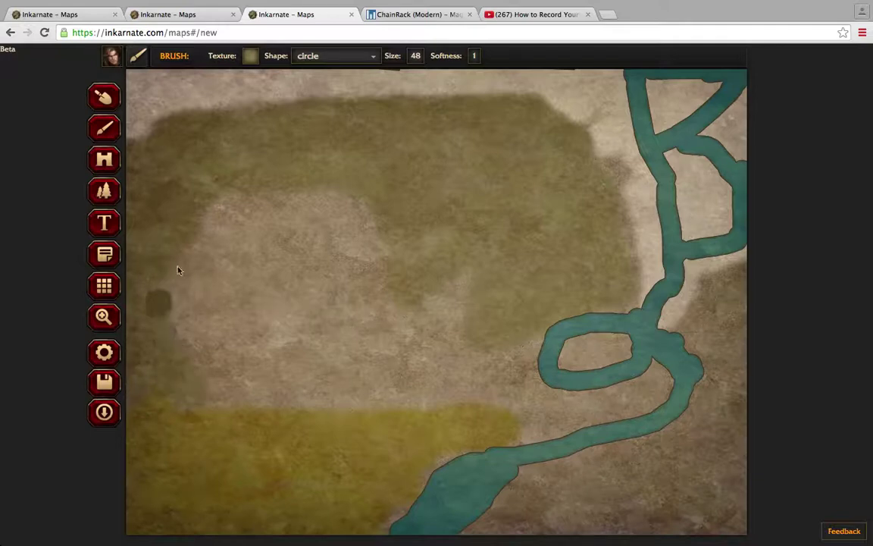
{"action": "mouse_move", "coordinate": [203, 282]}
{"action": "left_mouse_down"}
{"action": "mouse_move", "coordinate": [240, 381]}
{"action": "mouse_move", "coordinate": [218, 362]}
{"action": "left_mouse_up"}
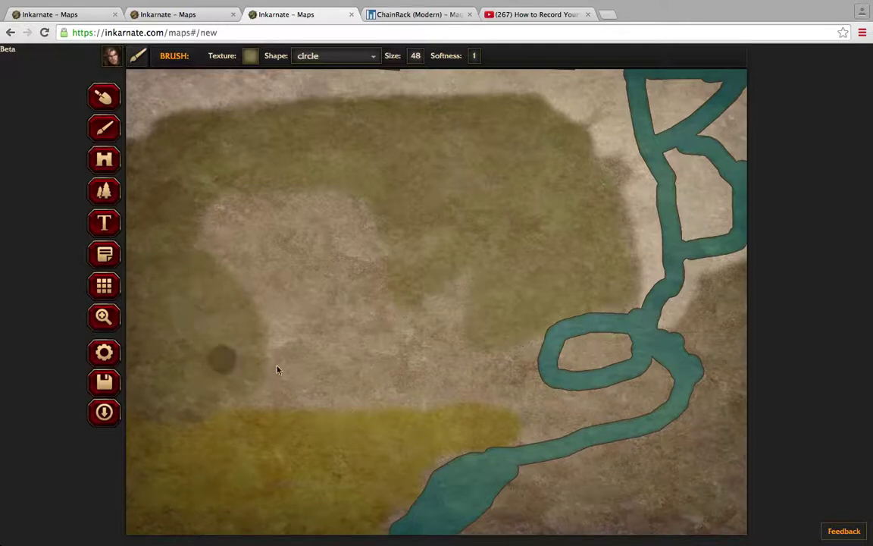
{"action": "mouse_move", "coordinate": [262, 368]}
{"action": "left_mouse_down"}
{"action": "mouse_move", "coordinate": [481, 366]}
{"action": "mouse_move", "coordinate": [462, 367]}
{"action": "left_mouse_up"}
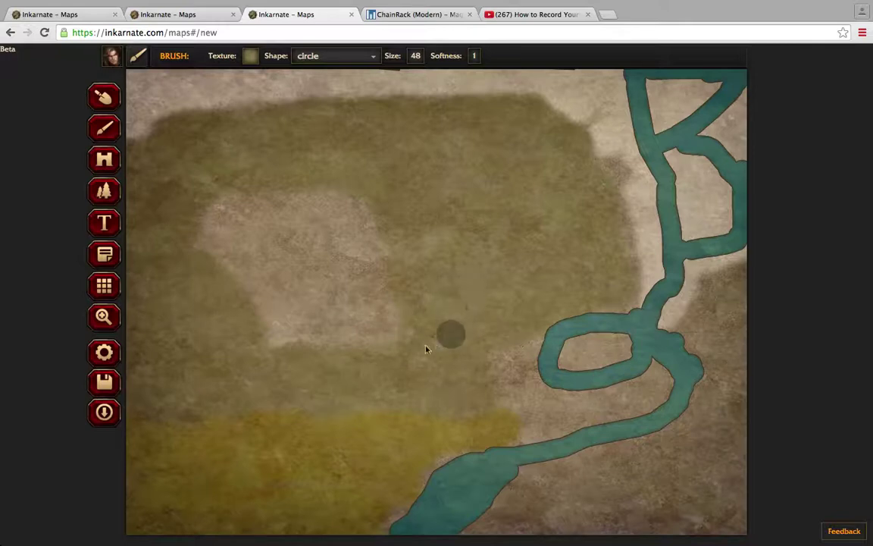
- Fill the remaining bare patch in the map's center and the small river island with Land-3
{"action": "mouse_move", "coordinate": [327, 262]}
{"action": "left_mouse_down"}
{"action": "mouse_move", "coordinate": [329, 235]}
{"action": "mouse_move", "coordinate": [377, 193]}
{"action": "mouse_move", "coordinate": [384, 232]}
{"action": "left_mouse_up"}
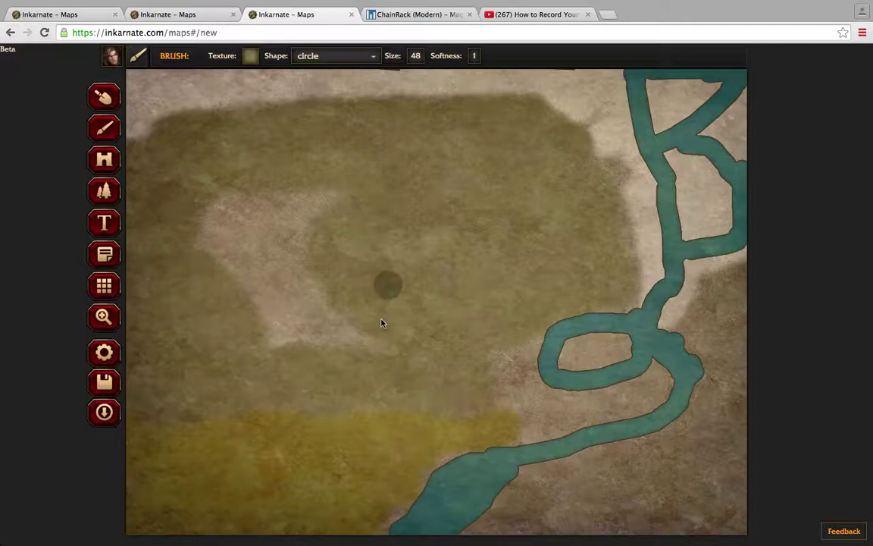
{"action": "mouse_move", "coordinate": [279, 309]}
{"action": "left_mouse_down"}
{"action": "mouse_move", "coordinate": [251, 304]}
{"action": "mouse_move", "coordinate": [243, 211]}
{"action": "mouse_move", "coordinate": [304, 166]}
{"action": "left_mouse_up"}
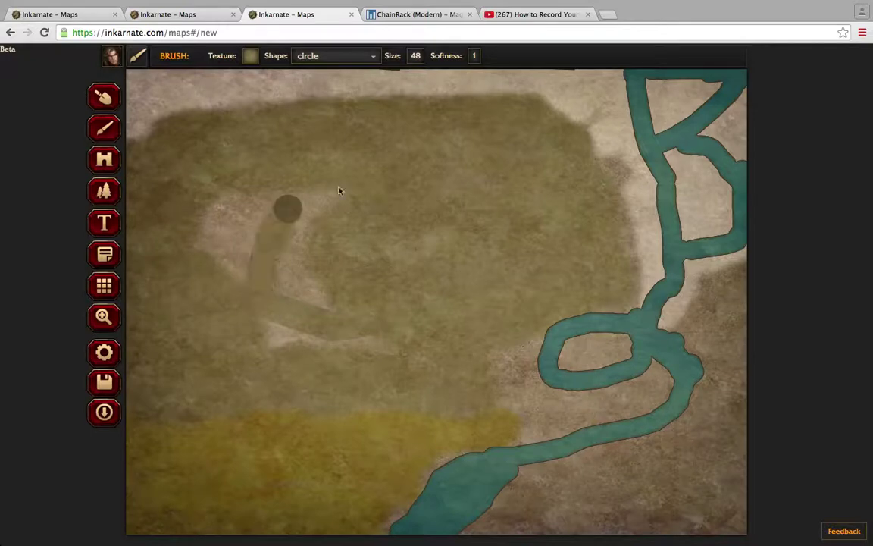
{"action": "mouse_move", "coordinate": [235, 214]}
{"action": "left_mouse_down"}
{"action": "mouse_move", "coordinate": [266, 259]}
{"action": "mouse_move", "coordinate": [206, 203]}
{"action": "mouse_move", "coordinate": [208, 240]}
{"action": "mouse_move", "coordinate": [230, 256]}
{"action": "mouse_move", "coordinate": [254, 266]}
{"action": "mouse_move", "coordinate": [315, 261]}
{"action": "left_mouse_up"}
{"action": "mouse_move", "coordinate": [292, 228]}
{"action": "left_mouse_down"}
{"action": "mouse_move", "coordinate": [307, 225]}
{"action": "mouse_move", "coordinate": [306, 312]}
{"action": "mouse_move", "coordinate": [290, 339]}
{"action": "mouse_move", "coordinate": [276, 337]}
{"action": "left_mouse_up"}
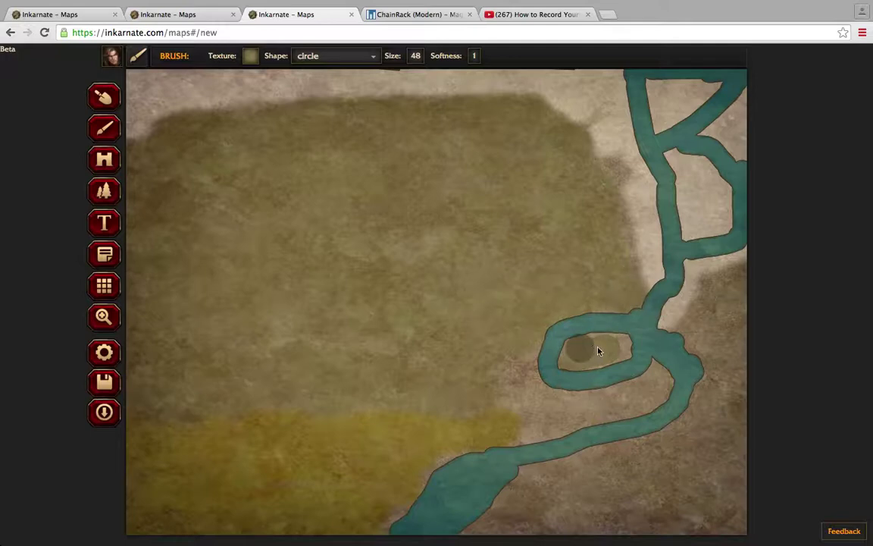
{"action": "left_click_drag", "start_coordinate": [622, 348], "coordinate": [570, 349]}
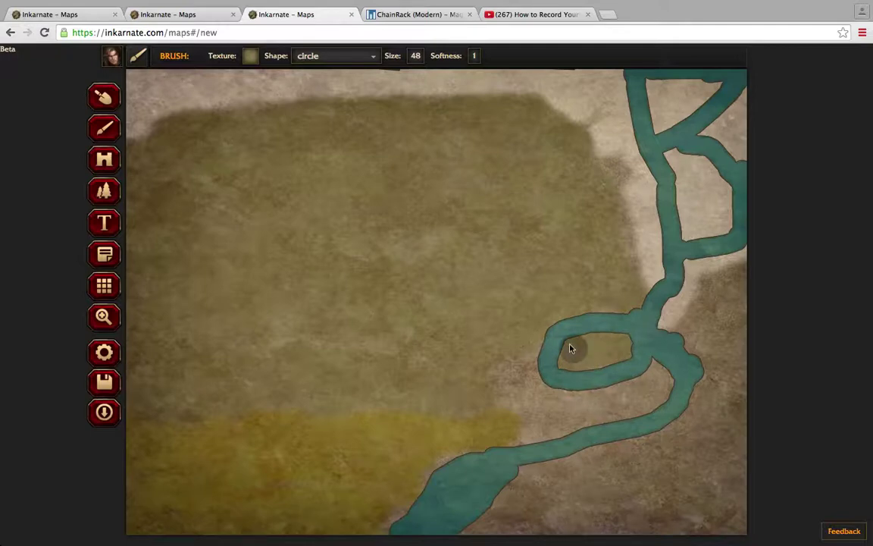
- Choose Land-4 and extend its area eastward along the river's northern bank, below the loop
{"action": "left_click", "coordinate": [249, 57]}
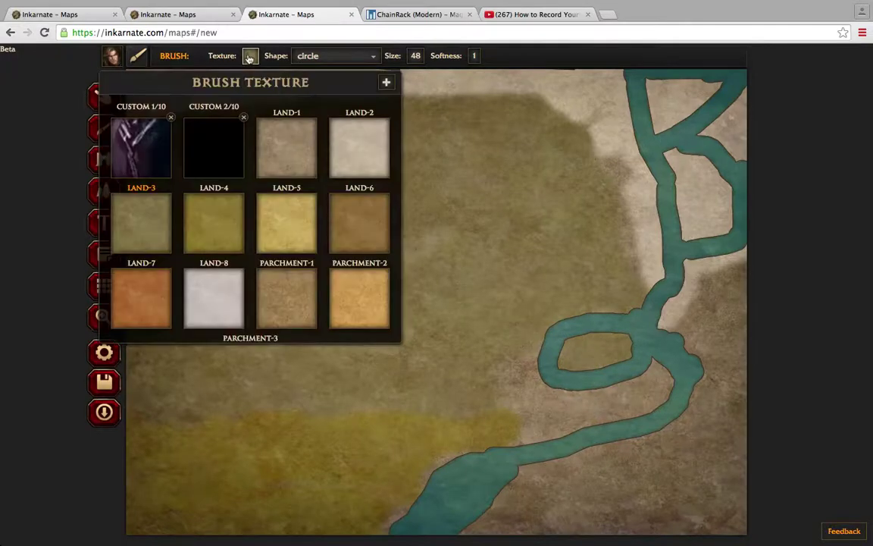
{"action": "left_click", "coordinate": [233, 236]}
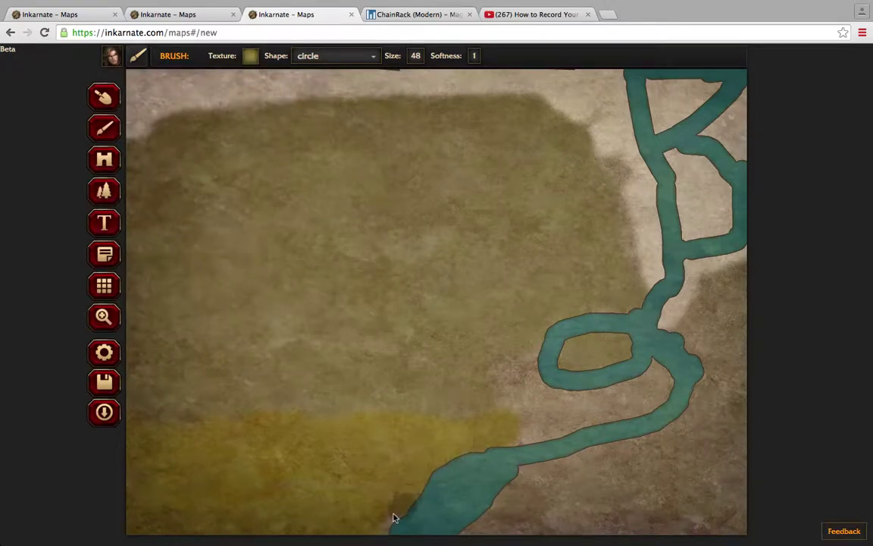
{"action": "mouse_move", "coordinate": [552, 428]}
{"action": "left_mouse_down"}
{"action": "mouse_move", "coordinate": [587, 413]}
{"action": "mouse_move", "coordinate": [552, 428]}
{"action": "left_mouse_up"}
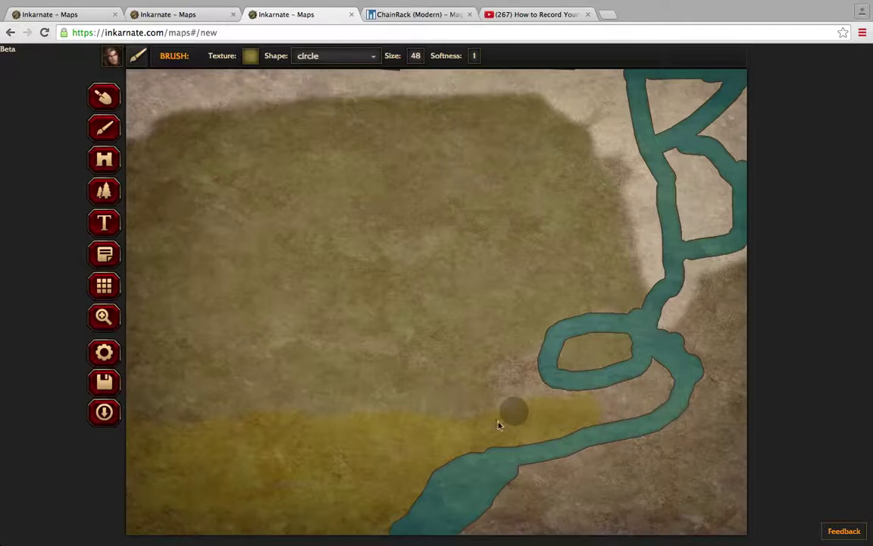
- Choose Land-3 and paint the bare land beside and below the river loop, blending it into the Land-4 strip
{"action": "left_click", "coordinate": [250, 57]}
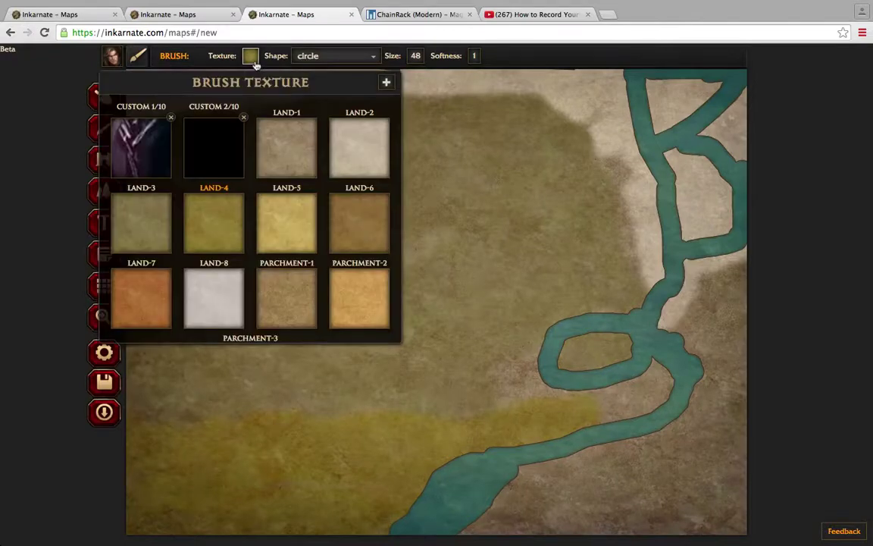
{"action": "left_click", "coordinate": [135, 224]}
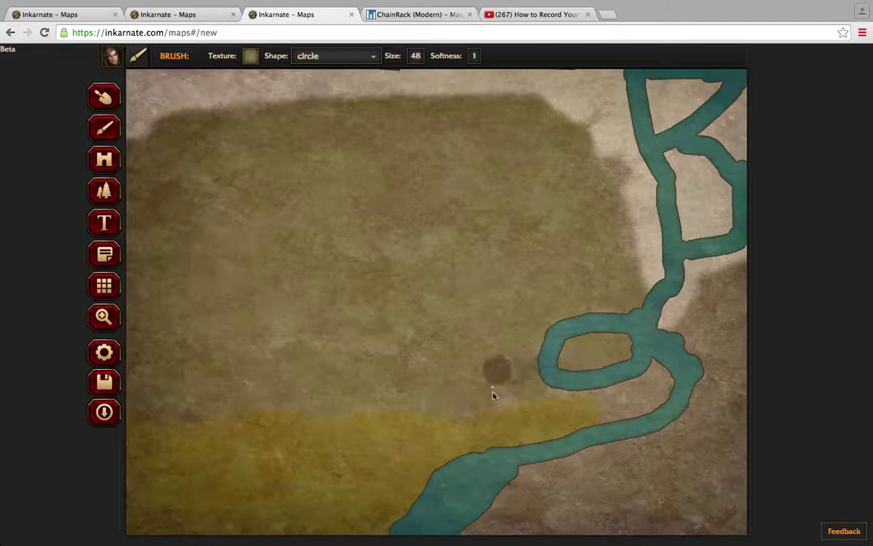
{"action": "mouse_move", "coordinate": [608, 396]}
{"action": "left_mouse_down"}
{"action": "mouse_move", "coordinate": [666, 385]}
{"action": "mouse_move", "coordinate": [602, 424]}
{"action": "left_mouse_up"}
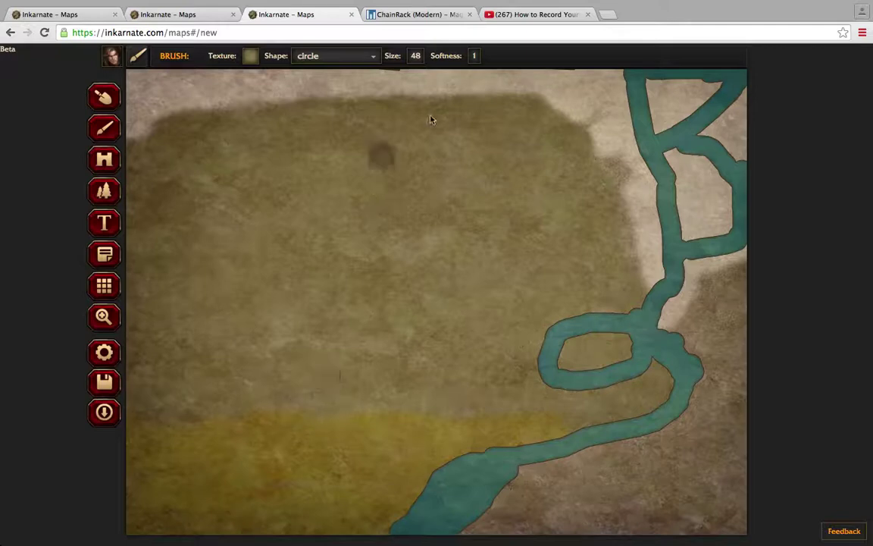
- With brush softness at 1, paint Land-3 along the map's right edge, from the pale land to the lower corner
{"action": "left_click", "coordinate": [477, 57]}
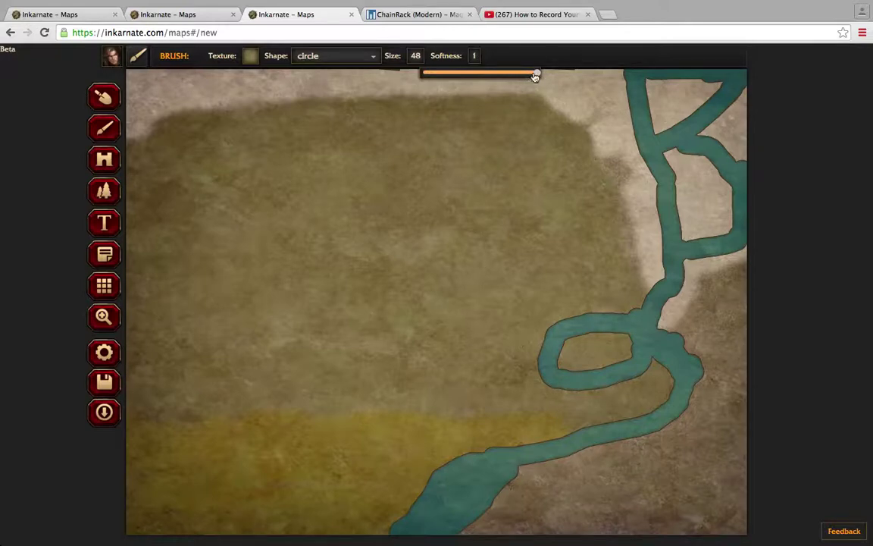
{"action": "mouse_move", "coordinate": [536, 73]}
{"action": "left_mouse_down"}
{"action": "mouse_move", "coordinate": [440, 80]}
{"action": "mouse_move", "coordinate": [549, 78]}
{"action": "left_mouse_up"}
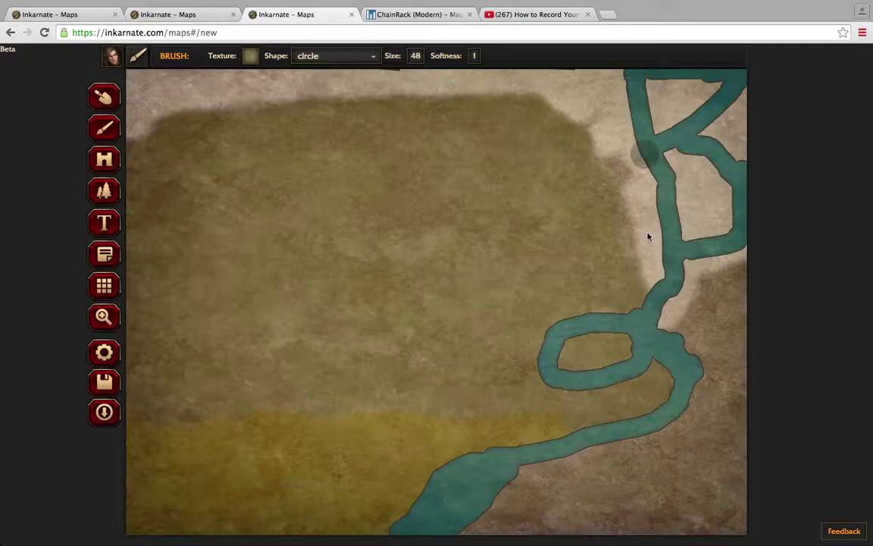
{"action": "left_click", "coordinate": [690, 359]}
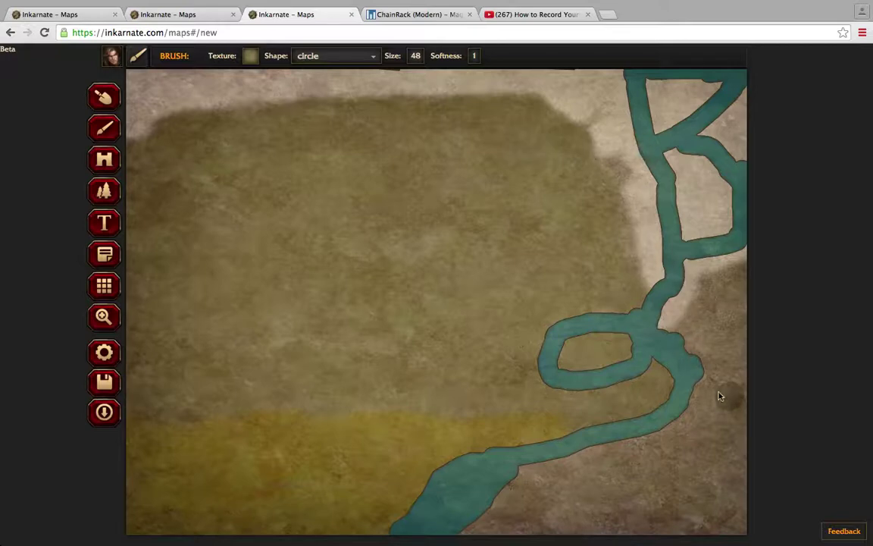
{"action": "left_click", "coordinate": [715, 390]}
{"action": "left_click_drag", "start_coordinate": [733, 404], "coordinate": [725, 501]}
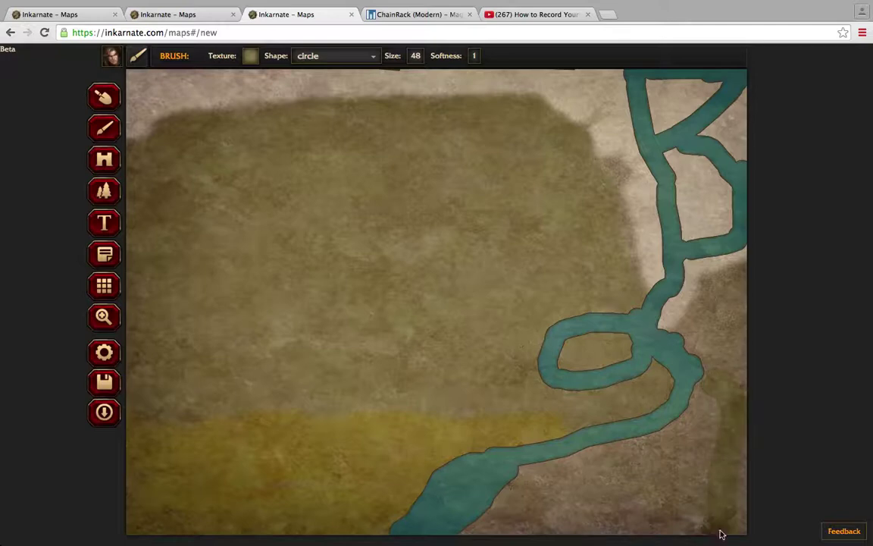
{"action": "left_click", "coordinate": [732, 335]}
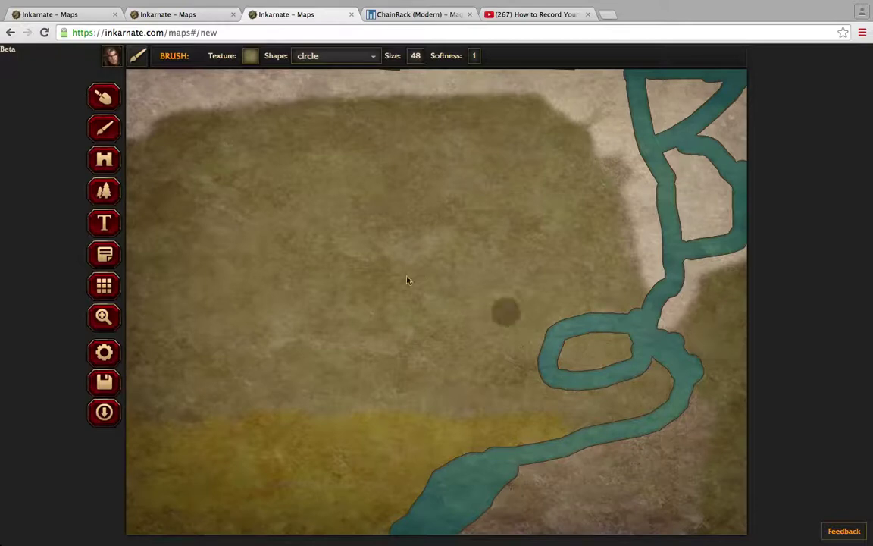
- Choose Land-4 and paint the bare lower-right land between the river's southern bank and the map's lower edge
{"action": "left_click", "coordinate": [255, 58]}
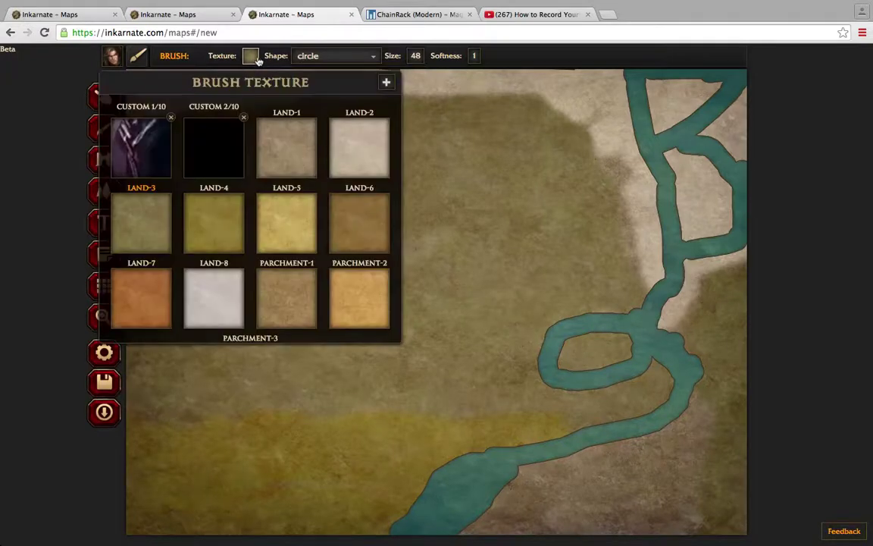
{"action": "left_click", "coordinate": [210, 225]}
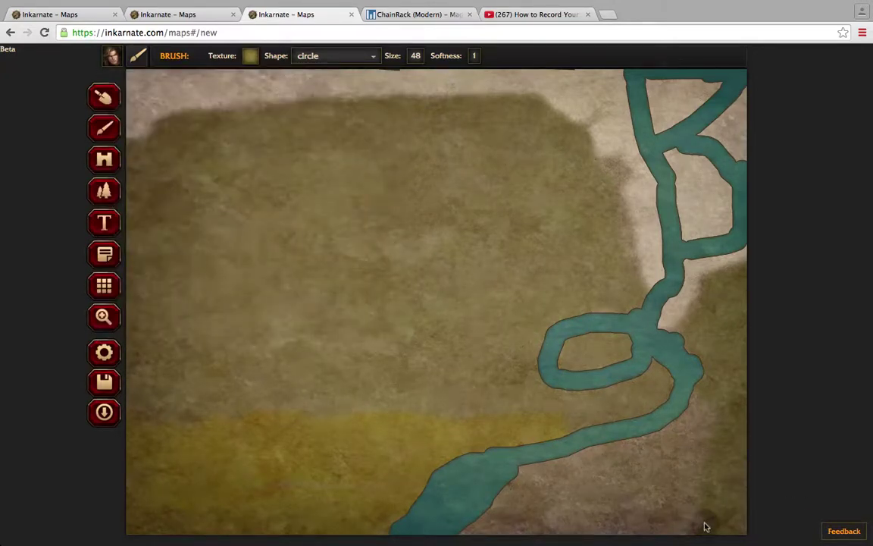
{"action": "mouse_move", "coordinate": [704, 526]}
{"action": "left_mouse_down"}
{"action": "mouse_move", "coordinate": [717, 522]}
{"action": "mouse_move", "coordinate": [727, 474]}
{"action": "mouse_move", "coordinate": [716, 520]}
{"action": "mouse_move", "coordinate": [739, 522]}
{"action": "mouse_move", "coordinate": [728, 457]}
{"action": "mouse_move", "coordinate": [648, 530]}
{"action": "mouse_move", "coordinate": [638, 519]}
{"action": "mouse_move", "coordinate": [679, 523]}
{"action": "mouse_move", "coordinate": [467, 541]}
{"action": "mouse_move", "coordinate": [473, 529]}
{"action": "mouse_move", "coordinate": [534, 510]}
{"action": "mouse_move", "coordinate": [682, 488]}
{"action": "mouse_move", "coordinate": [638, 480]}
{"action": "left_mouse_up"}
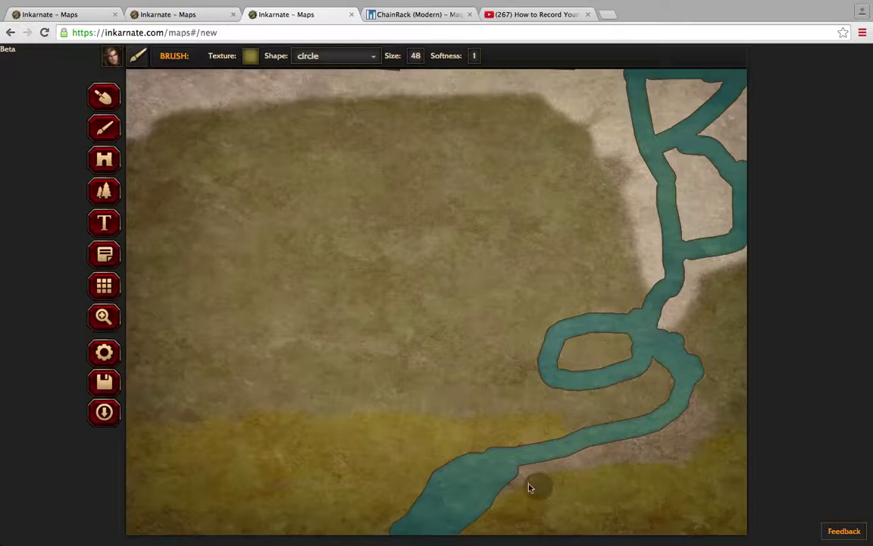
{"action": "mouse_move", "coordinate": [520, 482]}
{"action": "left_mouse_down"}
{"action": "mouse_move", "coordinate": [644, 456]}
{"action": "mouse_move", "coordinate": [719, 454]}
{"action": "mouse_move", "coordinate": [705, 454]}
{"action": "left_mouse_up"}
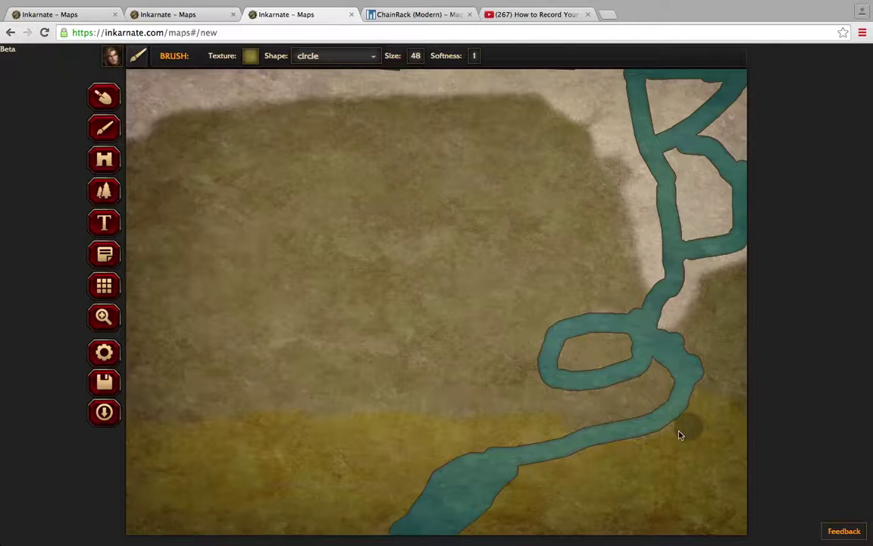
- Choose Land-3 and paint a strip along the river's southern bank, below the lower bend
{"action": "left_click", "coordinate": [250, 55]}
{"action": "left_click", "coordinate": [163, 202]}
{"action": "mouse_move", "coordinate": [679, 408]}
{"action": "left_mouse_down"}
{"action": "mouse_move", "coordinate": [539, 463]}
{"action": "mouse_move", "coordinate": [606, 461]}
{"action": "left_mouse_up"}
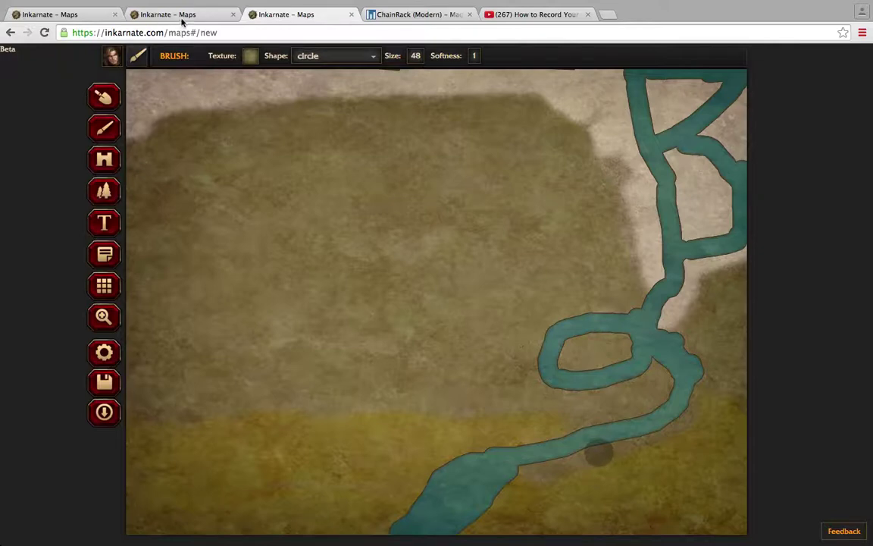
- Choose Land-4 and paint back over the Land-3 strip beside the river's southern bank
{"action": "left_click", "coordinate": [250, 56]}
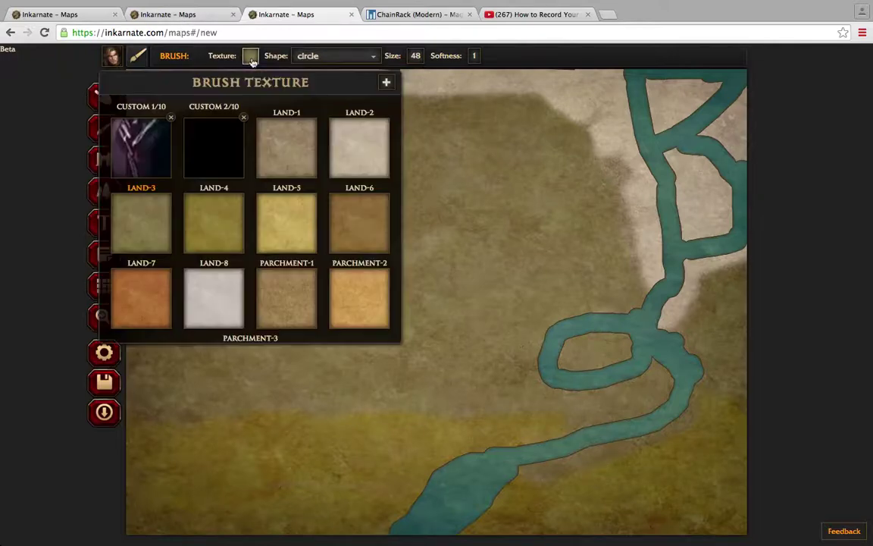
{"action": "left_click", "coordinate": [215, 218]}
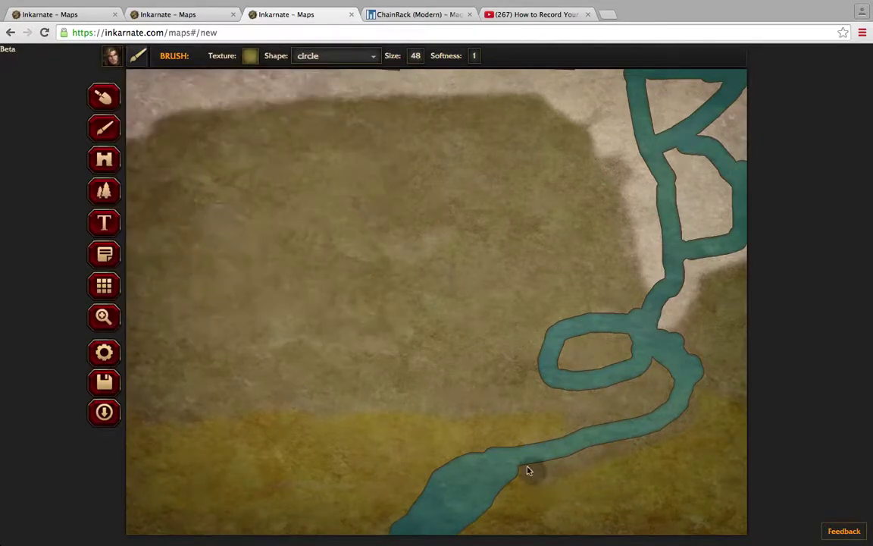
{"action": "left_click_drag", "start_coordinate": [526, 467], "coordinate": [611, 453]}
- Place a mountain range at 100% scale along the map's upper edge, from the upper-left corner to the river
{"action": "left_click", "coordinate": [103, 196]}
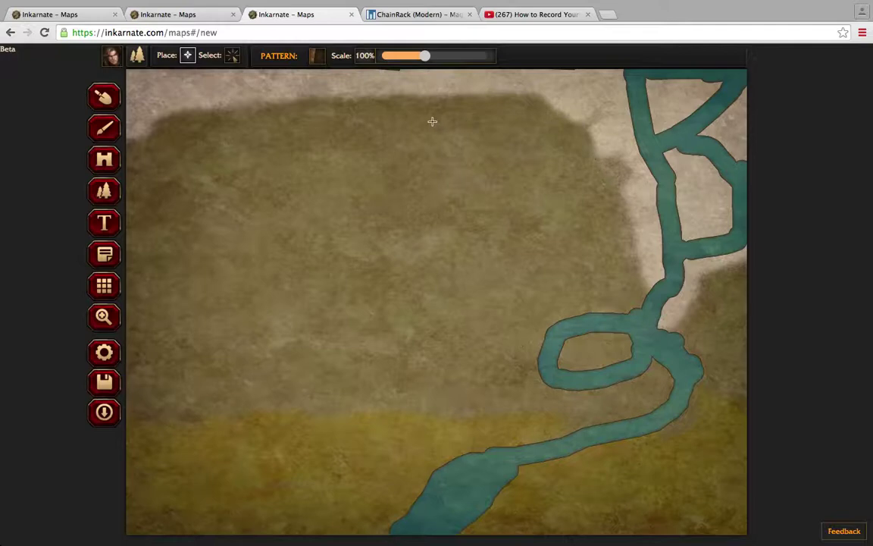
{"action": "mouse_move", "coordinate": [132, 129]}
{"action": "left_mouse_down"}
{"action": "mouse_move", "coordinate": [141, 110]}
{"action": "mouse_move", "coordinate": [170, 102]}
{"action": "mouse_move", "coordinate": [345, 80]}
{"action": "left_mouse_up"}
{"action": "mouse_move", "coordinate": [397, 84]}
{"action": "left_mouse_down"}
{"action": "mouse_move", "coordinate": [522, 80]}
{"action": "mouse_move", "coordinate": [477, 73]}
{"action": "mouse_move", "coordinate": [465, 87]}
{"action": "mouse_move", "coordinate": [313, 87]}
{"action": "mouse_move", "coordinate": [214, 100]}
{"action": "mouse_move", "coordinate": [128, 137]}
{"action": "mouse_move", "coordinate": [132, 107]}
{"action": "mouse_move", "coordinate": [149, 90]}
{"action": "mouse_move", "coordinate": [293, 98]}
{"action": "left_mouse_up"}
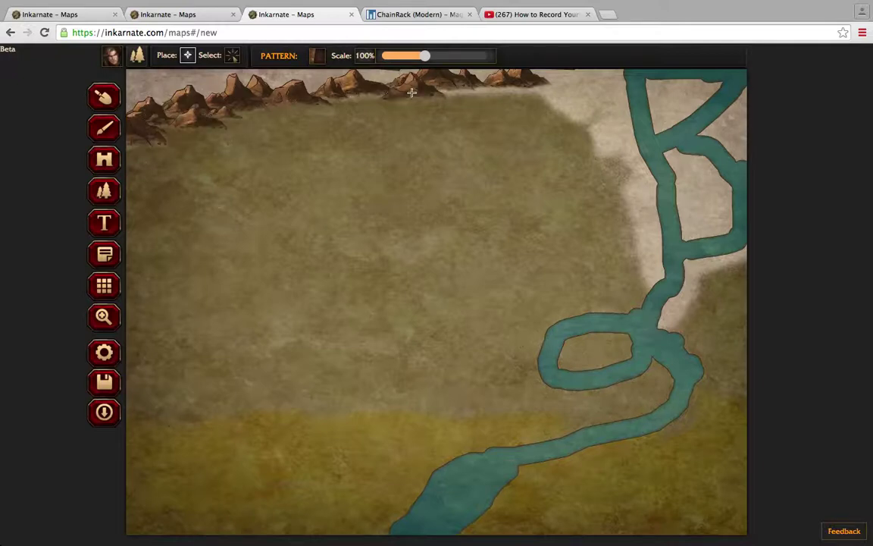
{"action": "left_click", "coordinate": [467, 96]}
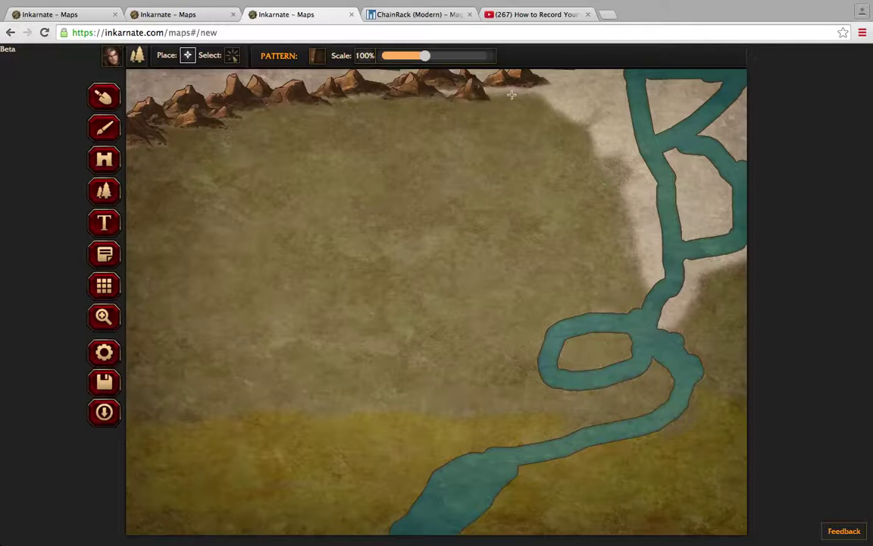
{"action": "left_click_drag", "start_coordinate": [511, 95], "coordinate": [618, 75]}
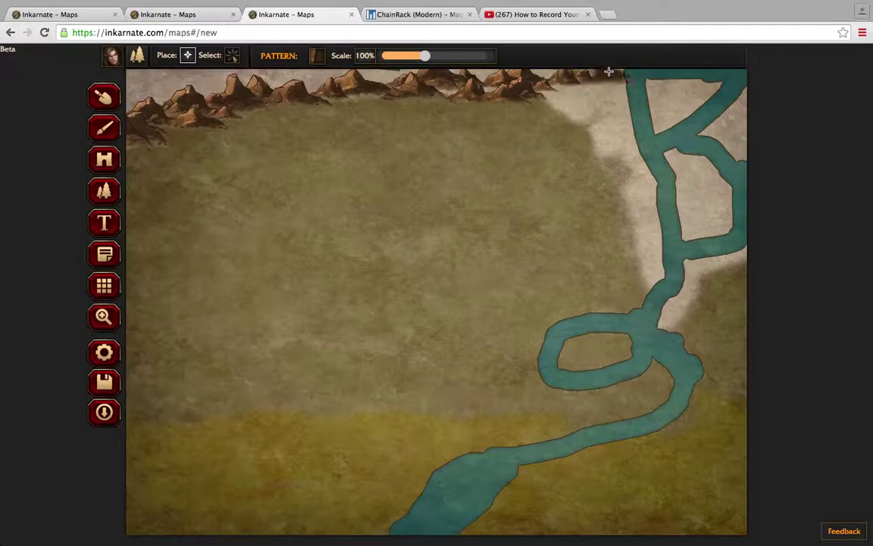
{"action": "left_click_drag", "start_coordinate": [550, 99], "coordinate": [586, 90]}
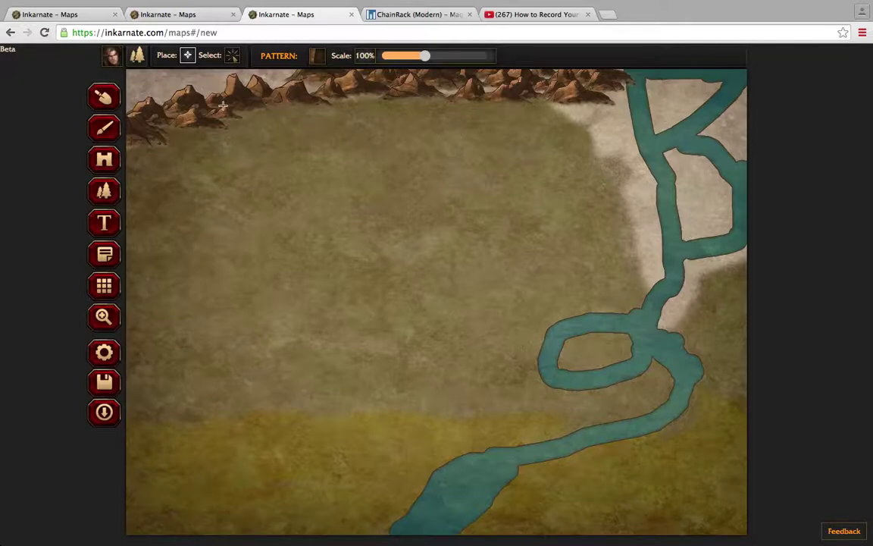
{"action": "mouse_move", "coordinate": [145, 85]}
{"action": "left_mouse_down"}
{"action": "mouse_move", "coordinate": [131, 104]}
{"action": "mouse_move", "coordinate": [151, 87]}
{"action": "mouse_move", "coordinate": [202, 81]}
{"action": "left_mouse_up"}
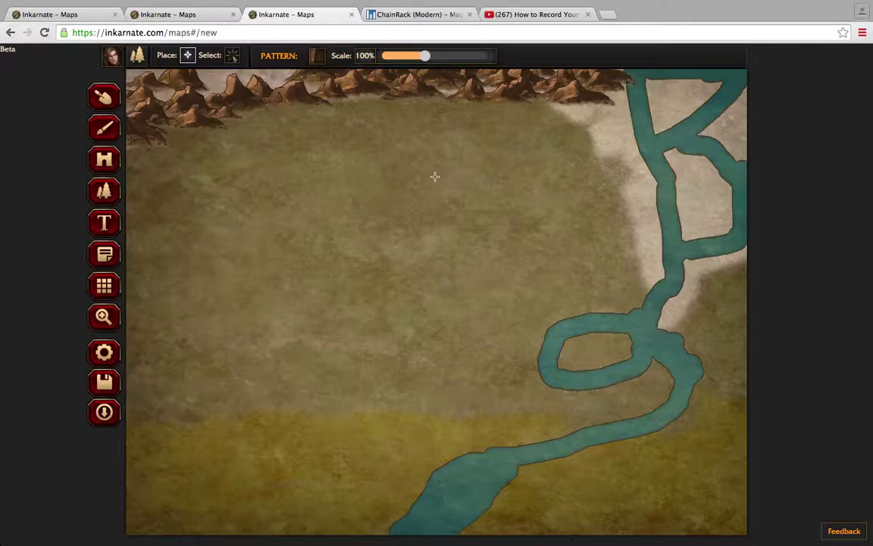
- Add more mountains at the range's eastern end, on the pale land beside the river
{"action": "left_click", "coordinate": [603, 125]}
{"action": "left_click", "coordinate": [605, 138]}
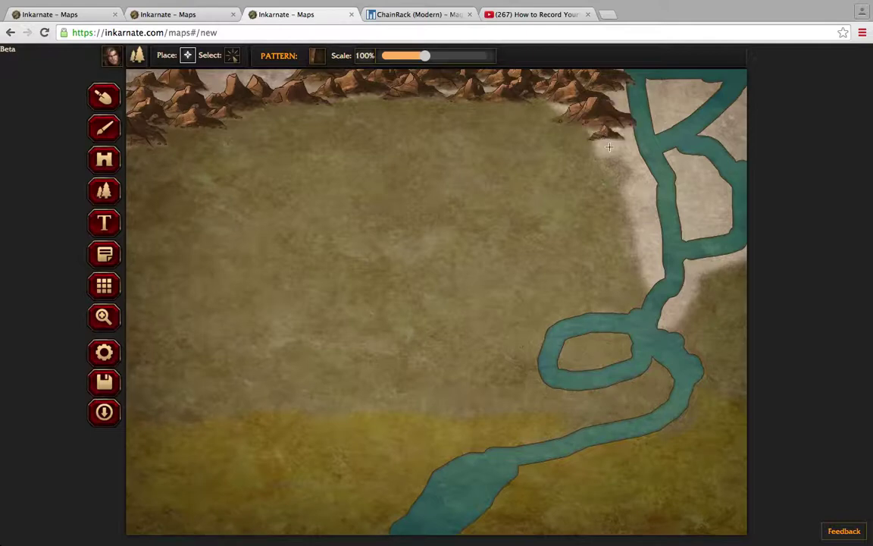
{"action": "left_click", "coordinate": [549, 104]}
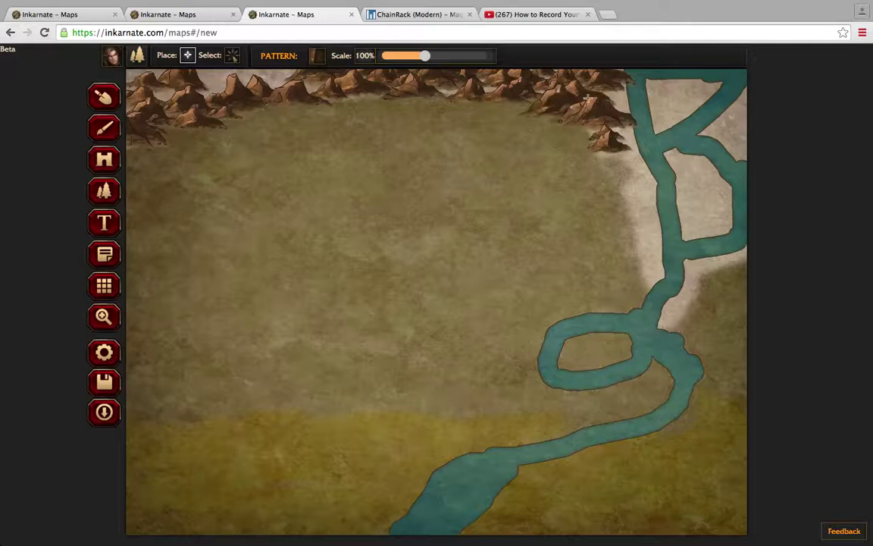
{"action": "left_click", "coordinate": [618, 104]}
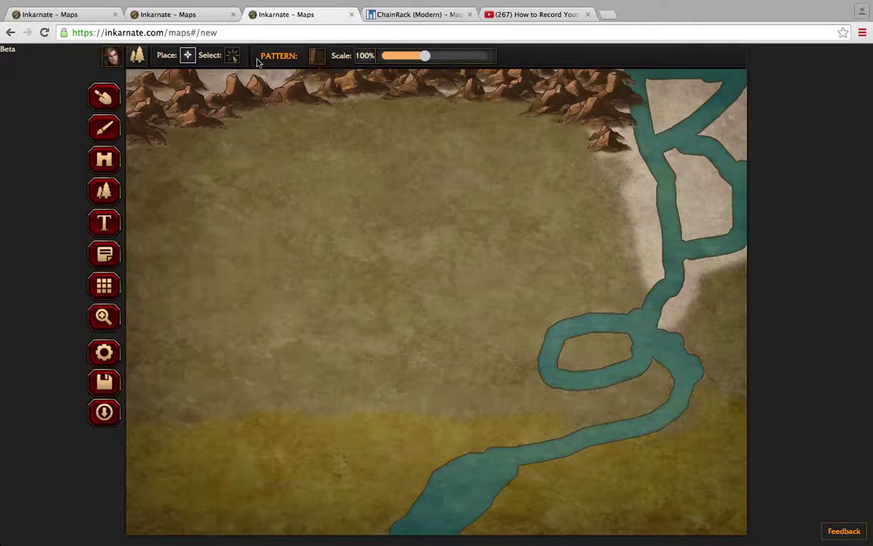
- Select the mountains overlapping the river at the range's eastern end and delete them
{"action": "left_click", "coordinate": [234, 56]}
{"action": "left_click", "coordinate": [568, 94]}
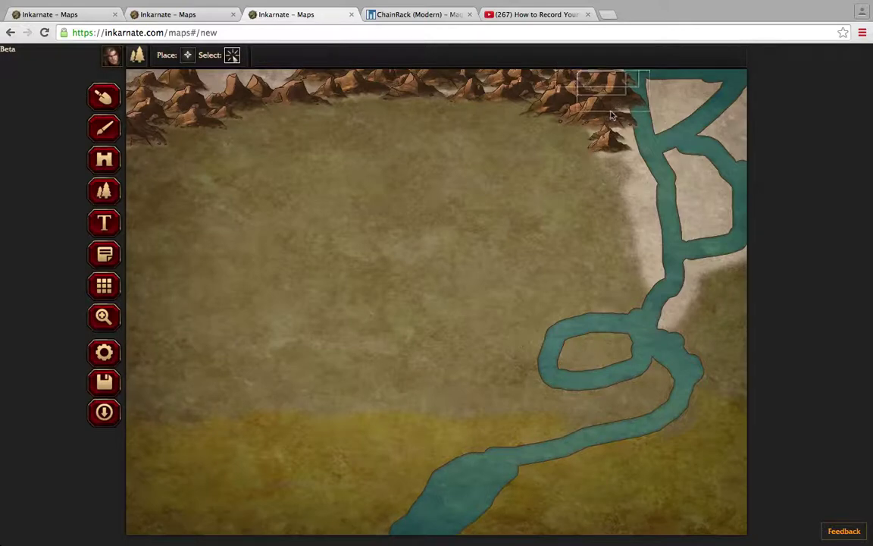
{"action": "left_click_drag", "start_coordinate": [599, 114], "coordinate": [622, 104]}
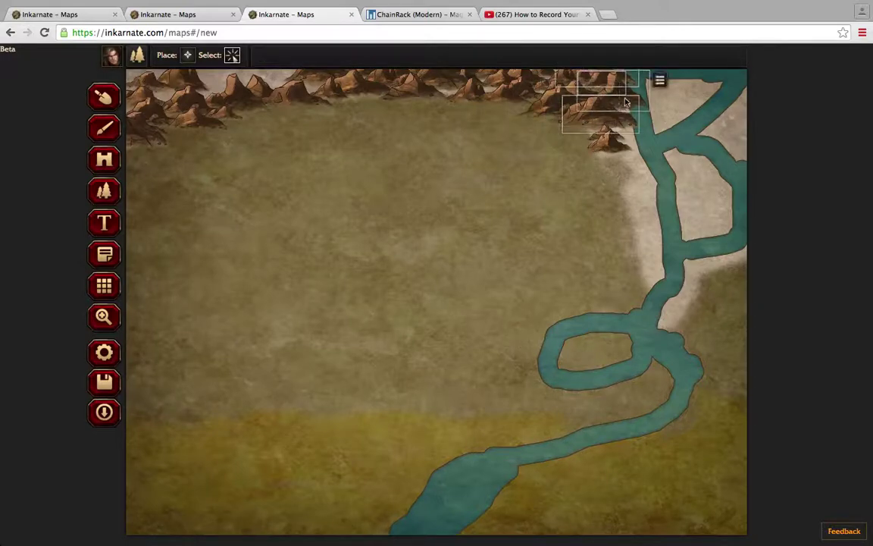
{"action": "left_click", "coordinate": [659, 80]}
{"action": "left_click", "coordinate": [667, 98]}
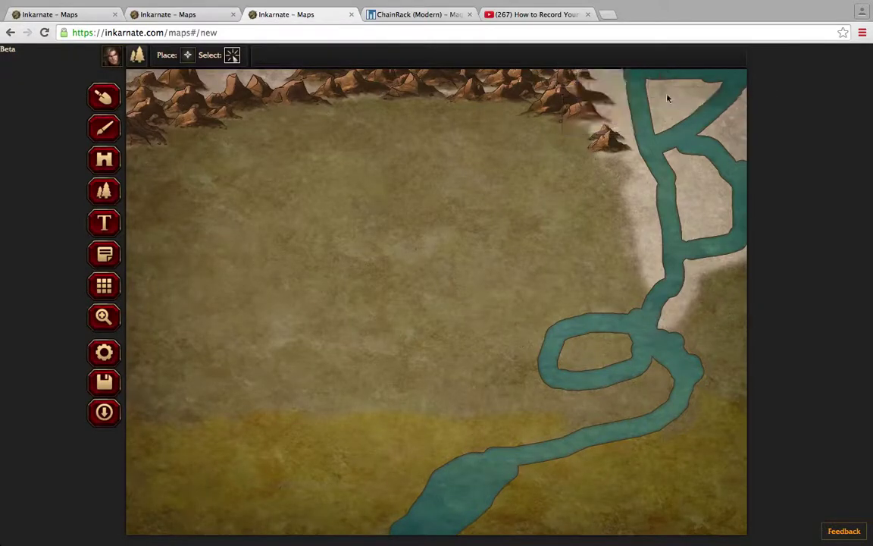
- Set the pattern scale to 53% and fill the gap beside the river with smaller mountains
{"action": "left_click", "coordinate": [188, 54]}
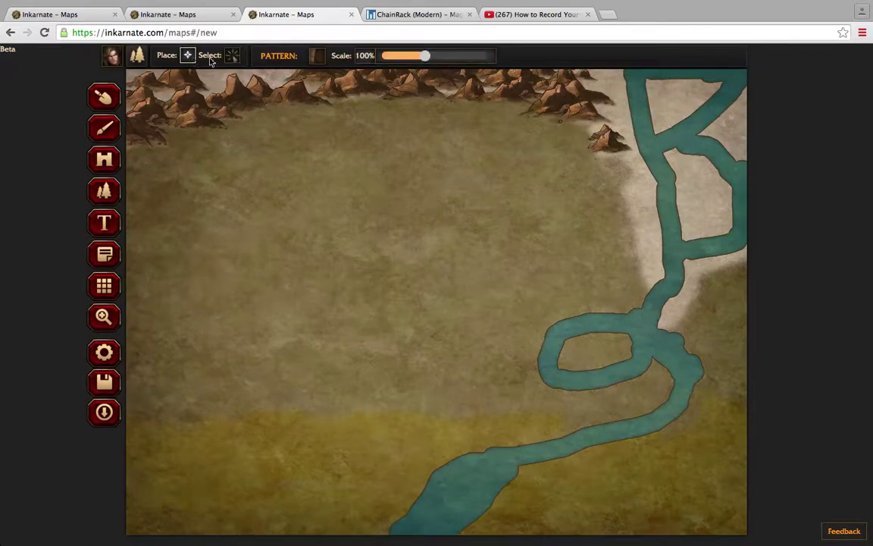
{"action": "left_click_drag", "start_coordinate": [425, 57], "coordinate": [393, 62]}
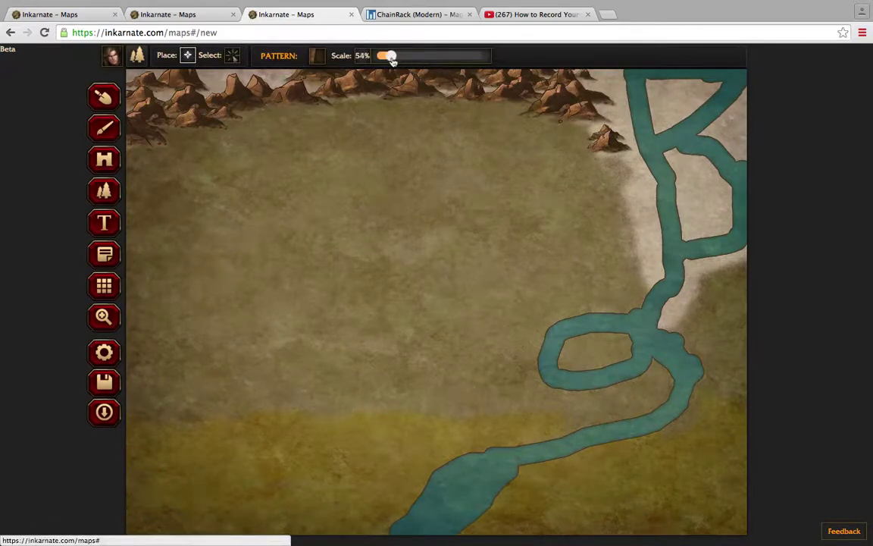
{"action": "left_click", "coordinate": [607, 122]}
{"action": "left_click", "coordinate": [610, 89]}
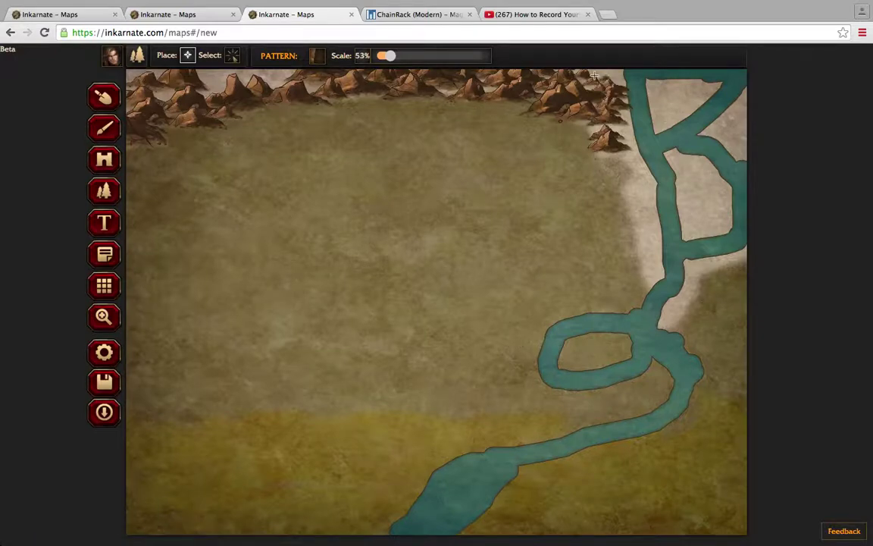
{"action": "left_click", "coordinate": [603, 79]}
- Select the isolated mountain below the range's eastern end and delete it
{"action": "left_click", "coordinate": [232, 56]}
{"action": "left_click", "coordinate": [608, 139]}
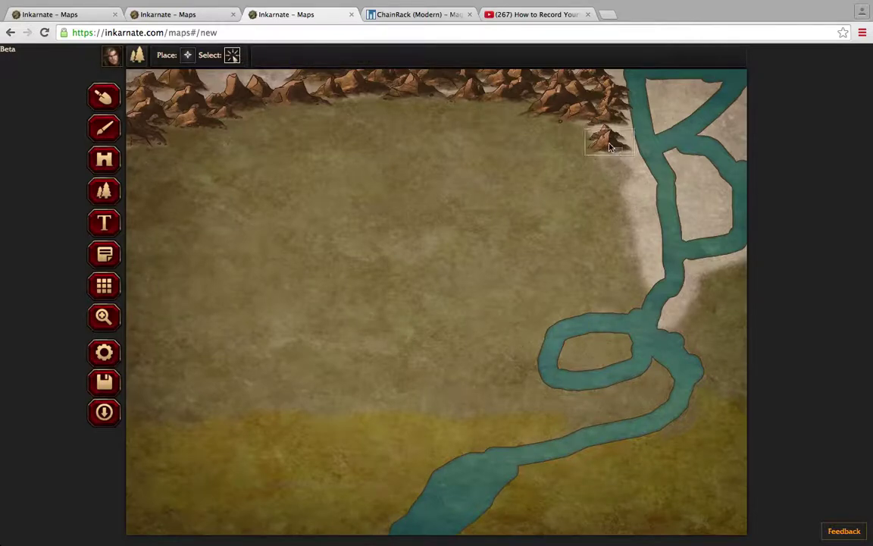
{"action": "left_click", "coordinate": [643, 108]}
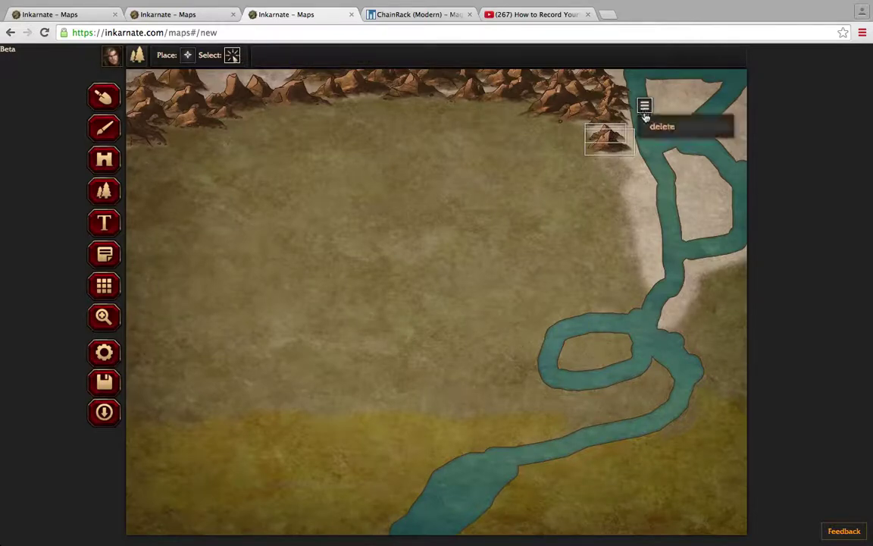
{"action": "left_click", "coordinate": [649, 126]}
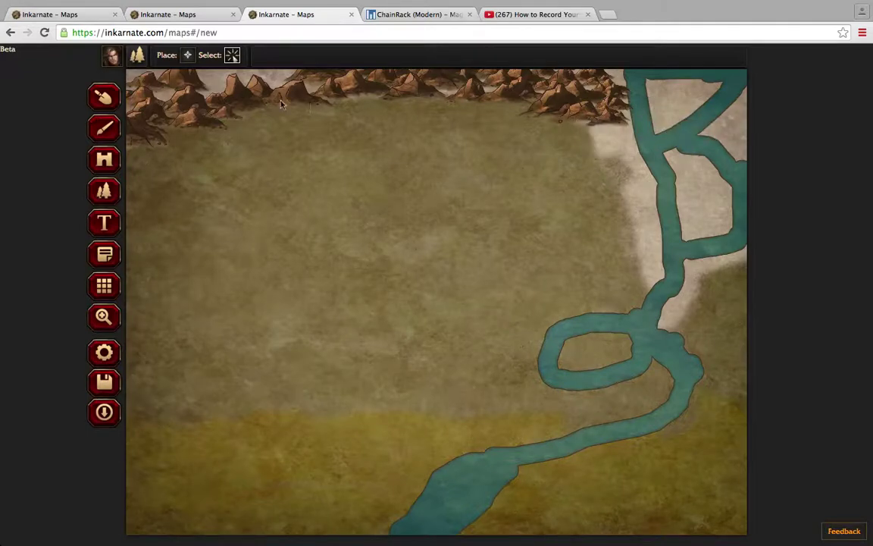
- Choose the Trees (Dead) pattern at 101% scale and place a cluster of dead trees below the middle of the mountain range
{"action": "left_click", "coordinate": [188, 55]}
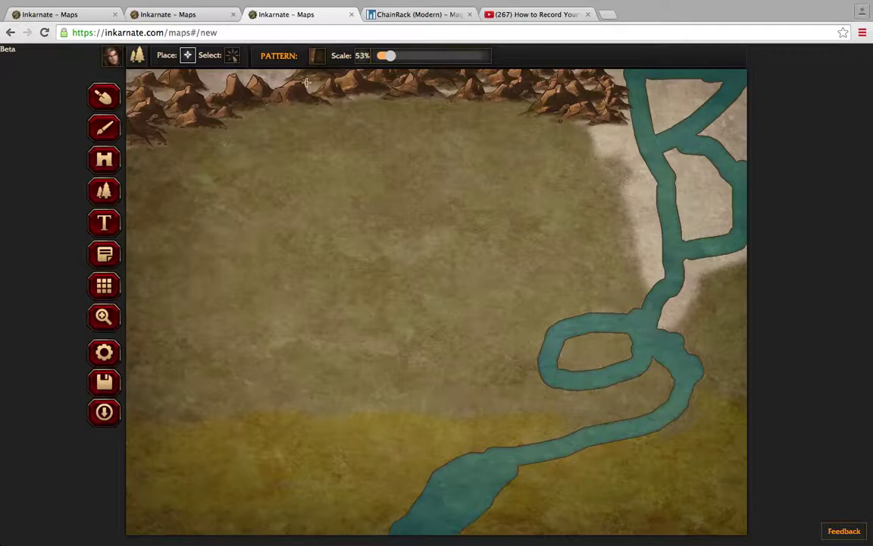
{"action": "left_click", "coordinate": [317, 58]}
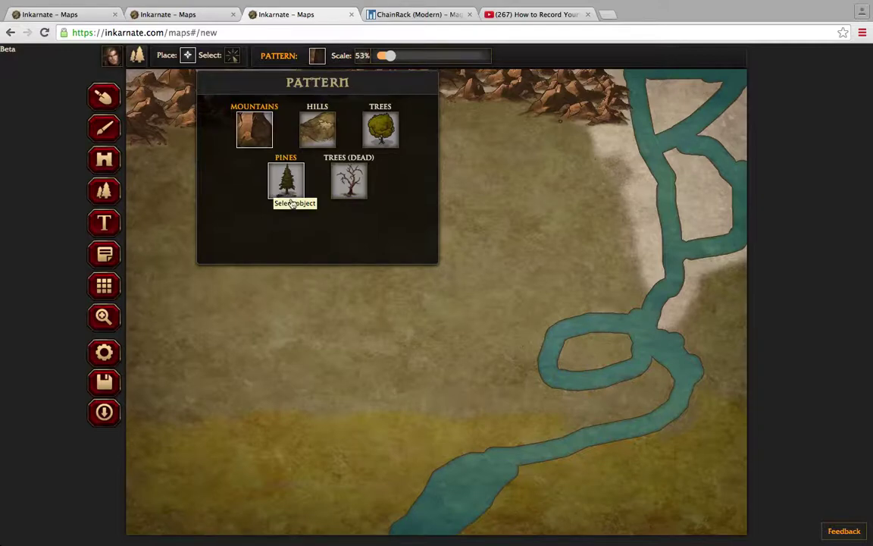
{"action": "left_click", "coordinate": [344, 180]}
{"action": "left_click_drag", "start_coordinate": [387, 56], "coordinate": [420, 60]}
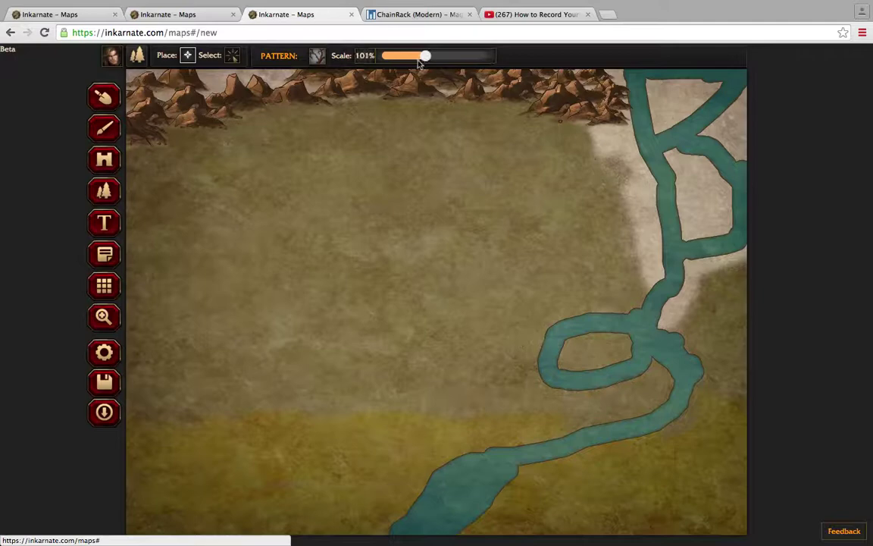
{"action": "left_click", "coordinate": [412, 125]}
{"action": "left_click", "coordinate": [443, 132]}
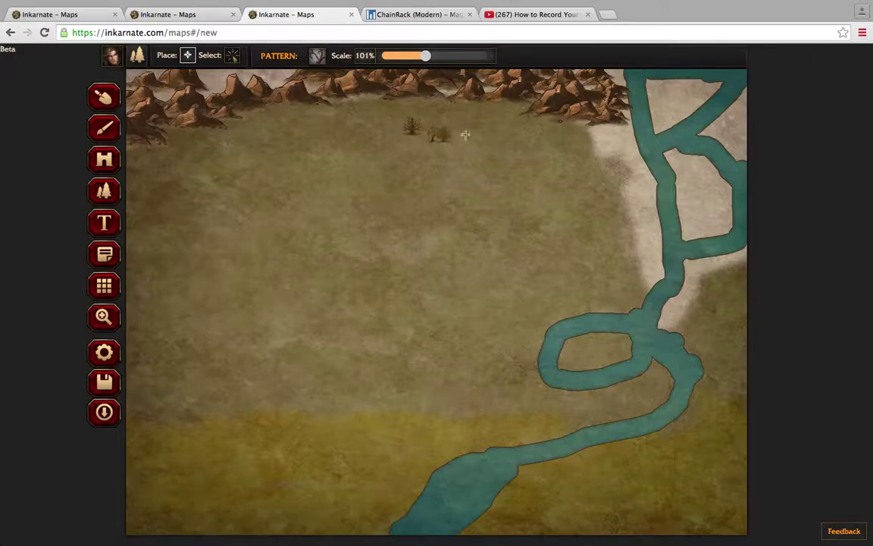
{"action": "left_click", "coordinate": [410, 110]}
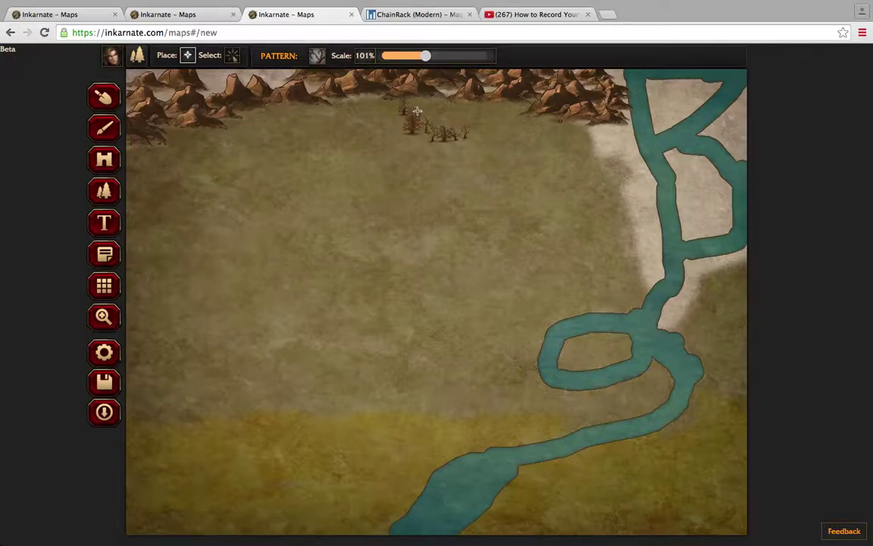
{"action": "left_click", "coordinate": [442, 108]}
{"action": "left_click", "coordinate": [458, 109]}
{"action": "left_click", "coordinate": [459, 114]}
{"action": "left_click", "coordinate": [488, 116]}
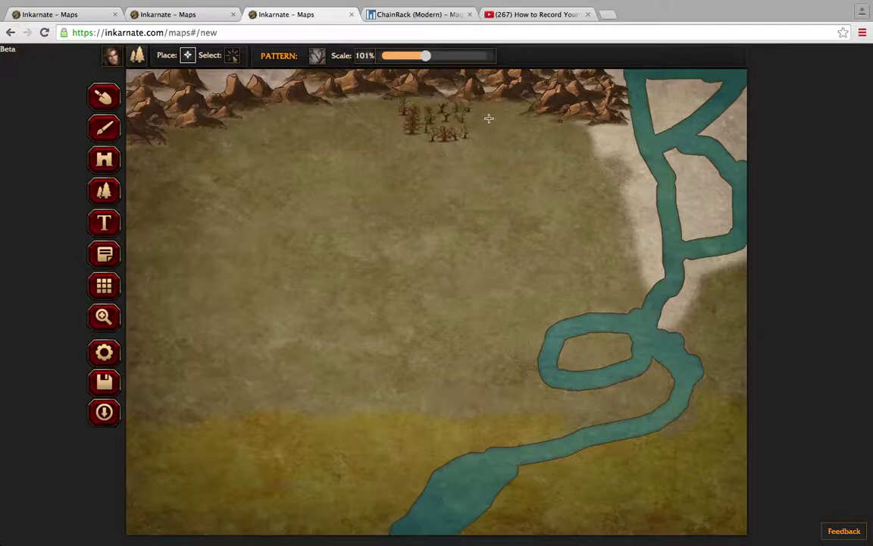
{"action": "left_click", "coordinate": [475, 142]}
{"action": "left_click", "coordinate": [485, 148]}
- Extend the dead forest westward with scattered trees below the mountains
{"action": "left_click", "coordinate": [354, 125]}
{"action": "left_click", "coordinate": [362, 113]}
{"action": "left_click", "coordinate": [382, 103]}
{"action": "left_click", "coordinate": [386, 130]}
{"action": "left_click", "coordinate": [391, 119]}
{"action": "left_click", "coordinate": [325, 130]}
{"action": "left_click", "coordinate": [307, 116]}
{"action": "left_click", "coordinate": [290, 110]}
{"action": "left_click", "coordinate": [276, 123]}
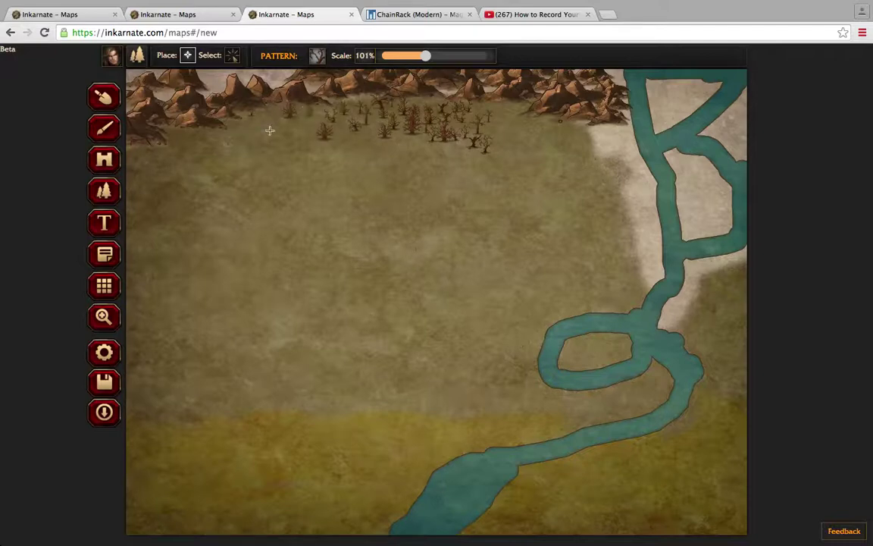
{"action": "left_click", "coordinate": [331, 115]}
{"action": "left_click", "coordinate": [343, 112]}
- Scatter a few more dead trees at the forest's western end, beneath the upper-left mountains
{"action": "left_click", "coordinate": [261, 117]}
{"action": "left_click", "coordinate": [245, 115]}
{"action": "left_click", "coordinate": [231, 132]}
{"action": "left_click", "coordinate": [216, 139]}
{"action": "left_click", "coordinate": [203, 141]}
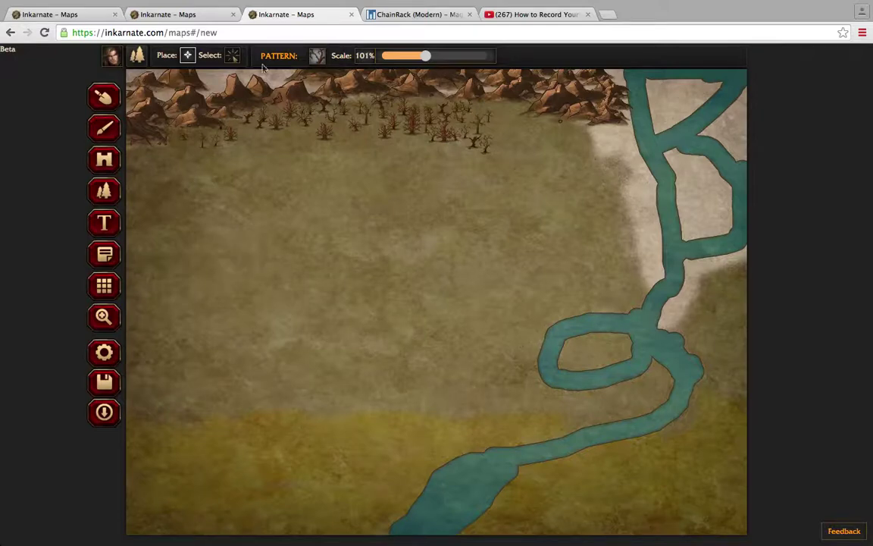
- Select the lower dead trees in the middle and eastern part of the forest and delete them
{"action": "left_click", "coordinate": [232, 55]}
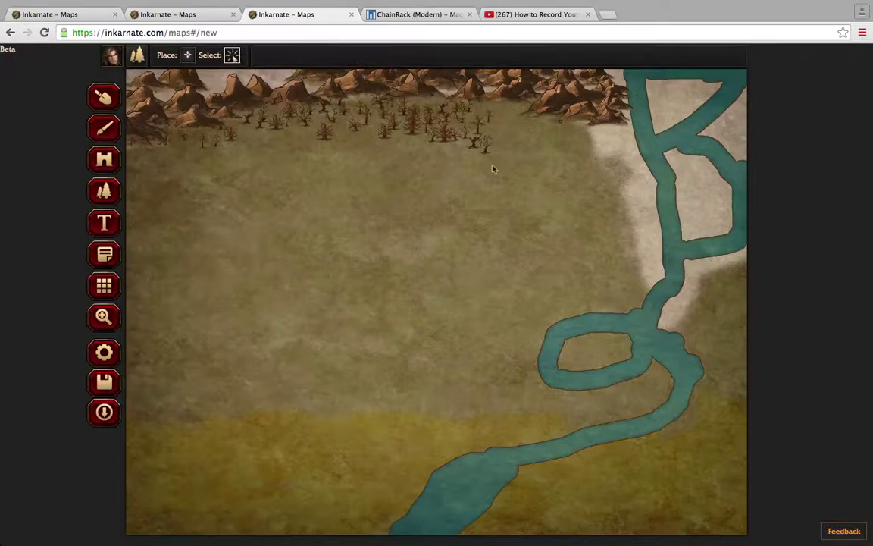
{"action": "left_click", "coordinate": [478, 145]}
{"action": "left_click_drag", "start_coordinate": [407, 137], "coordinate": [307, 100]}
{"action": "left_click", "coordinate": [503, 80]}
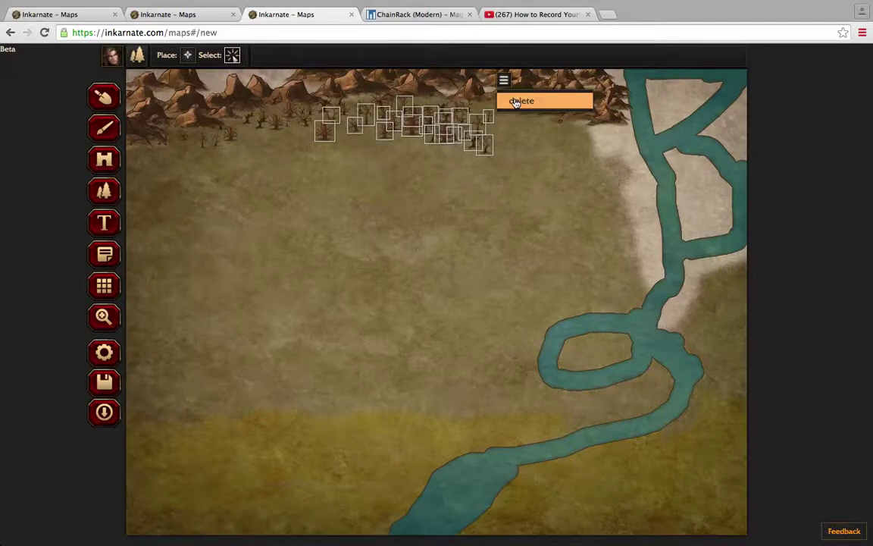
{"action": "left_click", "coordinate": [502, 100]}
- Delete the remaining dead trees directly below the middle of the mountain range, keeping only the western group
{"action": "left_click_drag", "start_coordinate": [472, 113], "coordinate": [288, 109]}
{"action": "left_click", "coordinate": [485, 81]}
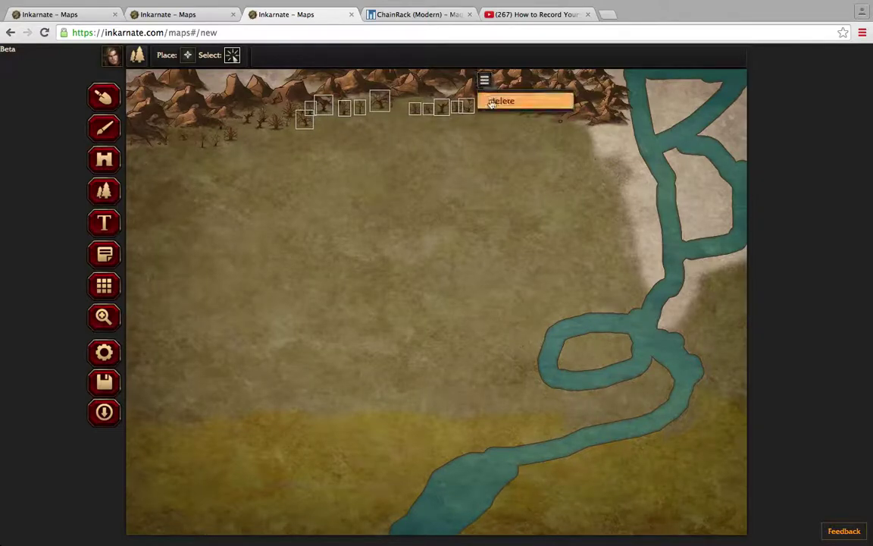
{"action": "left_click", "coordinate": [502, 101]}
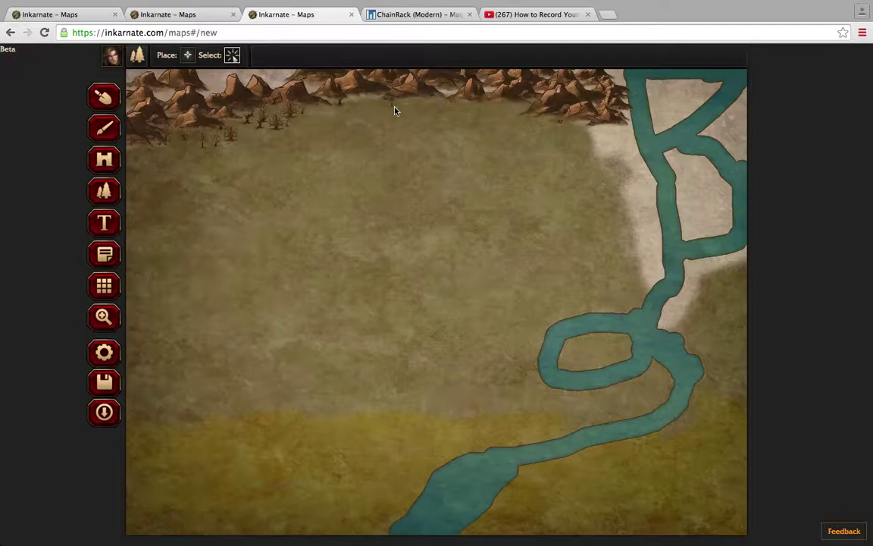
{"action": "left_click_drag", "start_coordinate": [394, 111], "coordinate": [341, 107]}
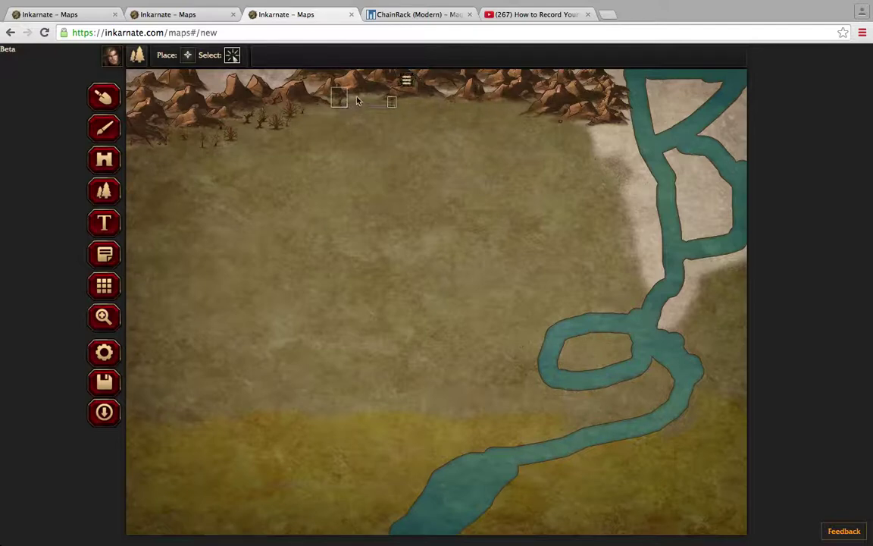
{"action": "left_click", "coordinate": [406, 83]}
{"action": "left_click", "coordinate": [406, 81]}
{"action": "left_click", "coordinate": [407, 106]}
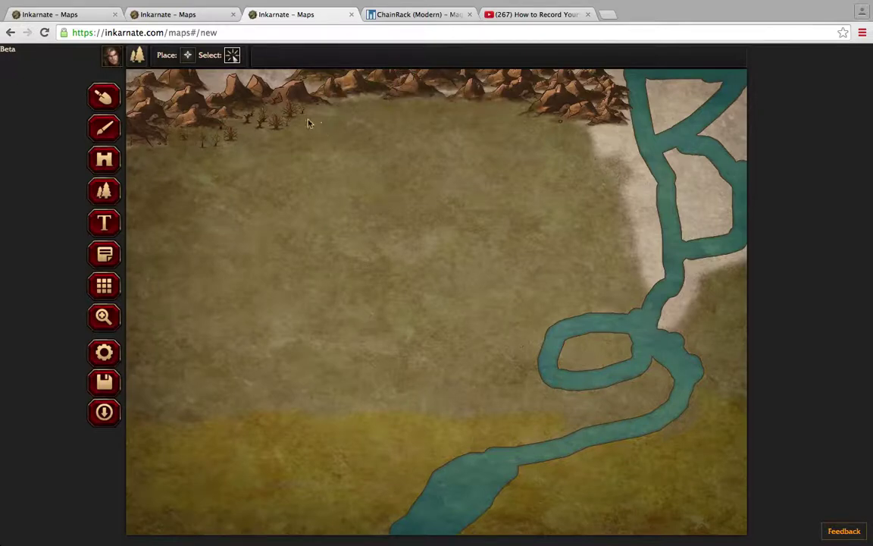
- Select the dead trees beneath the upper-left mountains and delete them, including the single leftover tree to their east
{"action": "left_click_drag", "start_coordinate": [307, 123], "coordinate": [256, 117]}
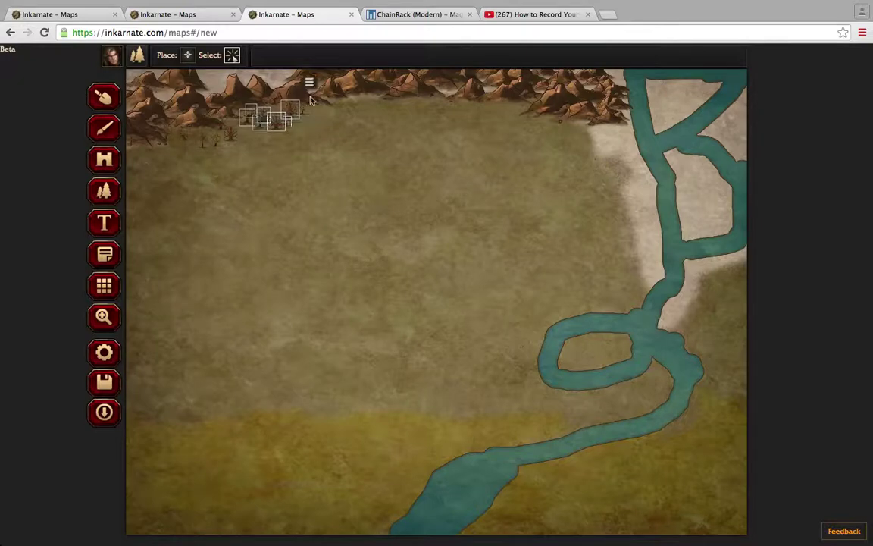
{"action": "left_click", "coordinate": [310, 82]}
{"action": "left_click", "coordinate": [318, 104]}
{"action": "left_click_drag", "start_coordinate": [285, 97], "coordinate": [279, 116]}
{"action": "left_click", "coordinate": [300, 116]}
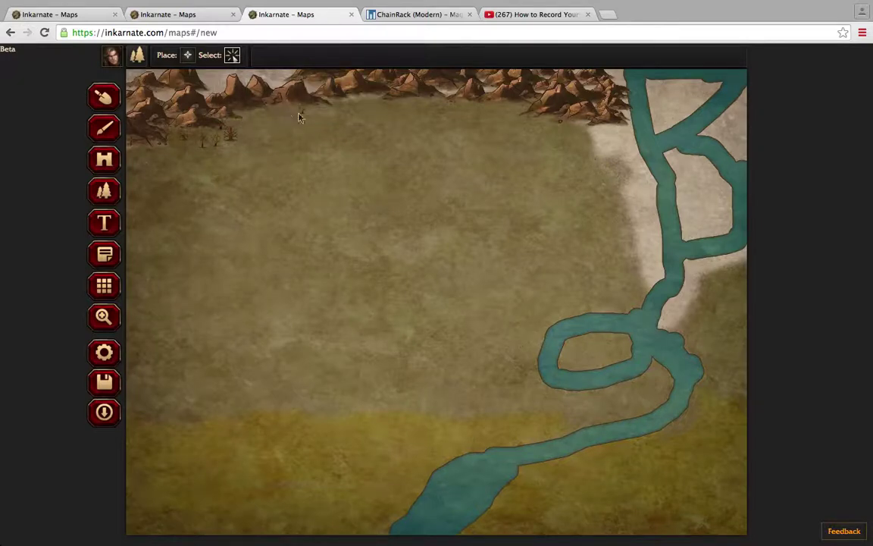
{"action": "left_click", "coordinate": [301, 110]}
{"action": "left_click", "coordinate": [321, 86]}
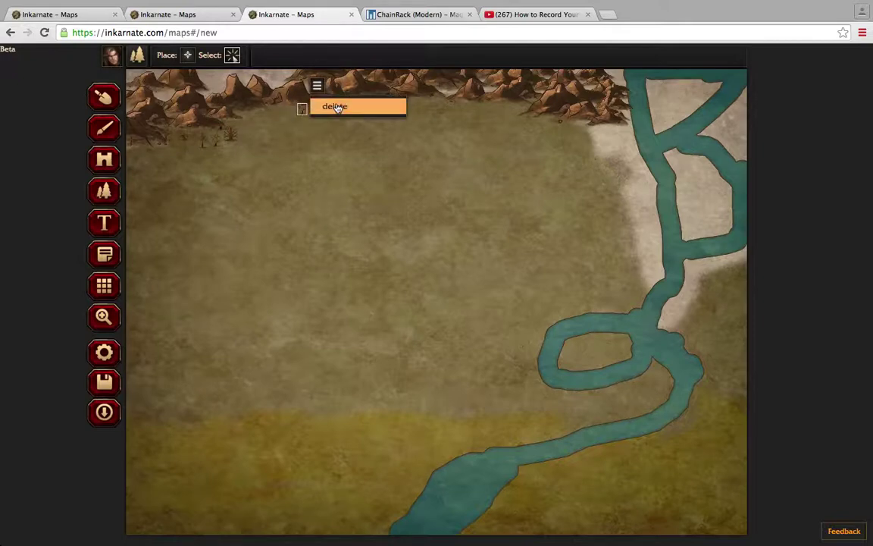
{"action": "left_click", "coordinate": [334, 107]}
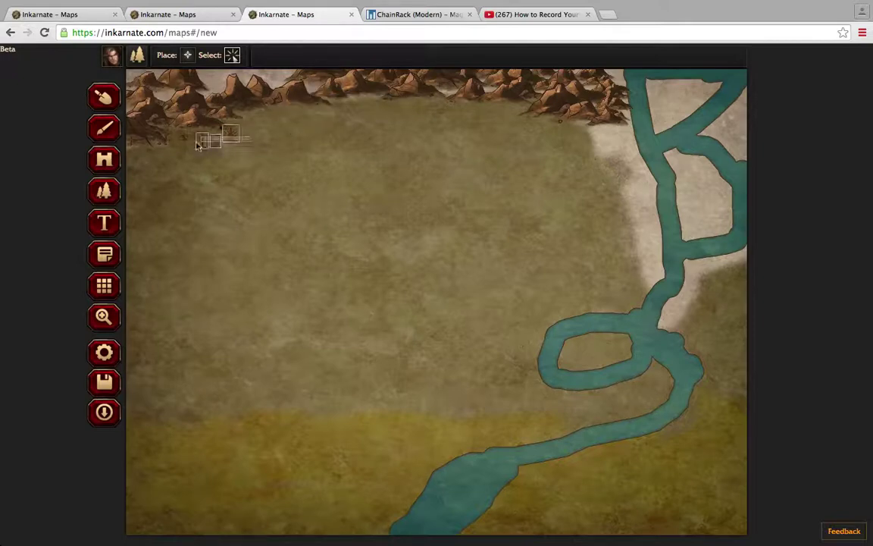
- Delete the last dead trees at the forest's western end
{"action": "left_click_drag", "start_coordinate": [196, 144], "coordinate": [180, 125]}
{"action": "left_click", "coordinate": [249, 107]}
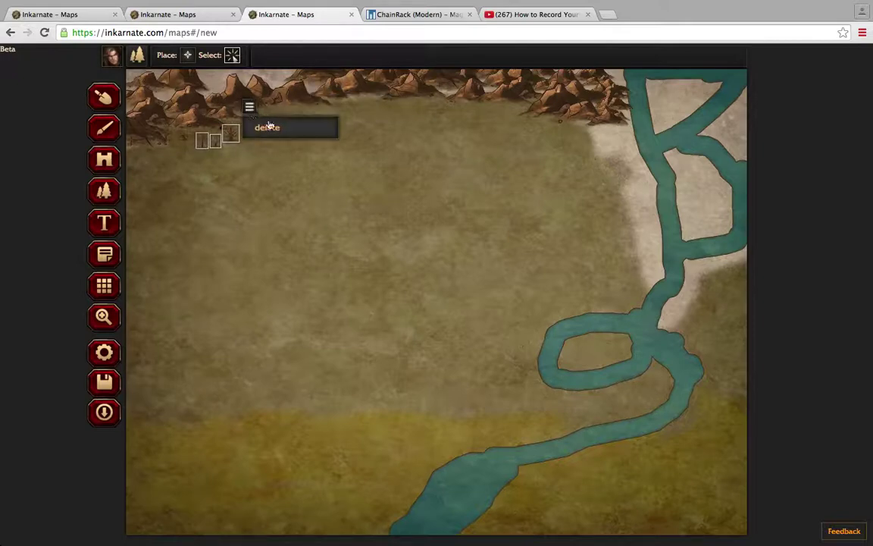
{"action": "left_click", "coordinate": [268, 127]}
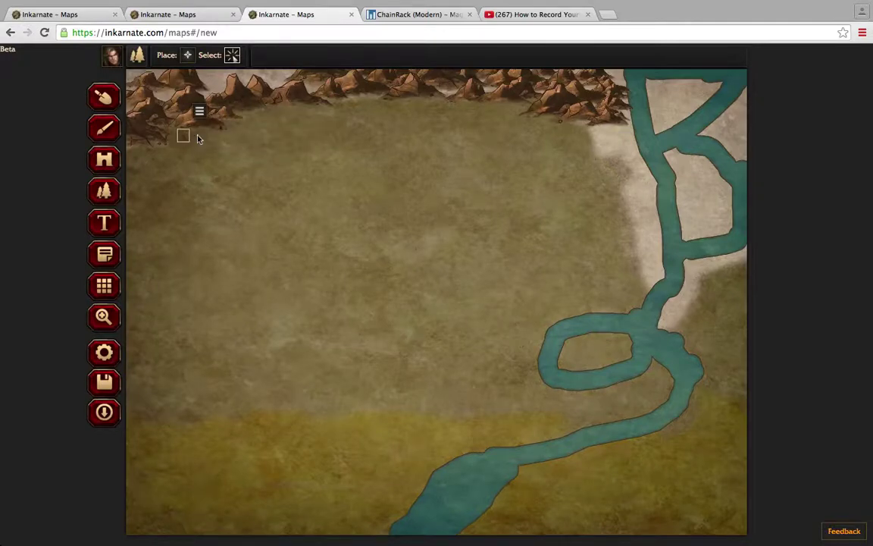
{"action": "left_click", "coordinate": [200, 111]}
{"action": "left_click", "coordinate": [214, 131]}
- Scatter pines along the foot of the whole mountain range, from its western end to its eastern end
{"action": "left_click", "coordinate": [187, 57]}
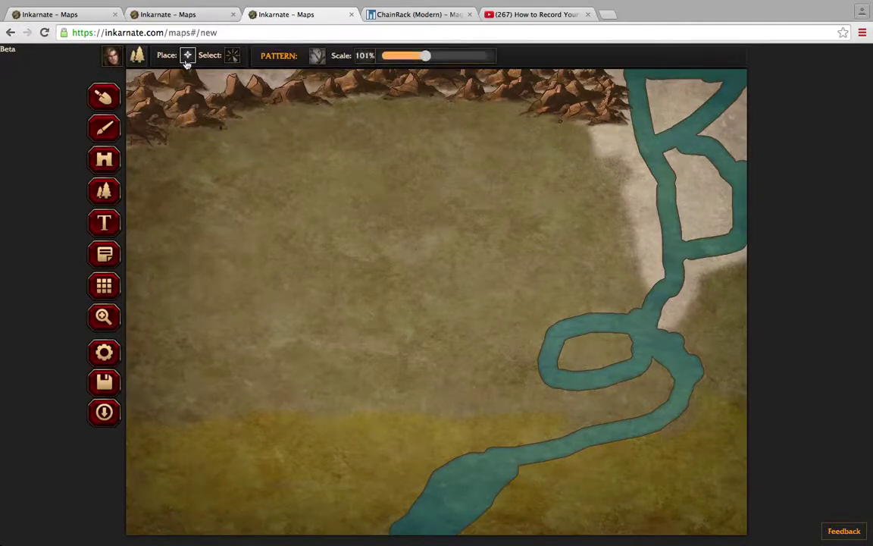
{"action": "left_click", "coordinate": [318, 59]}
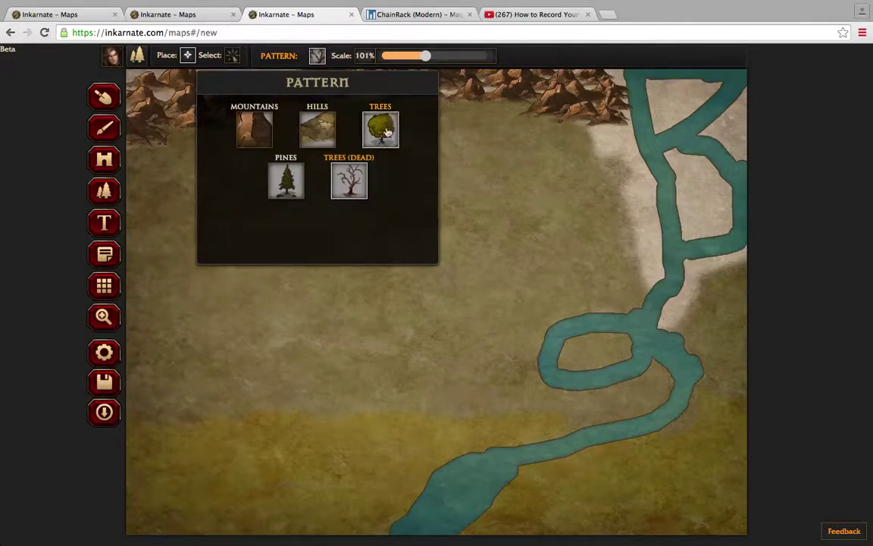
{"action": "left_click", "coordinate": [383, 132]}
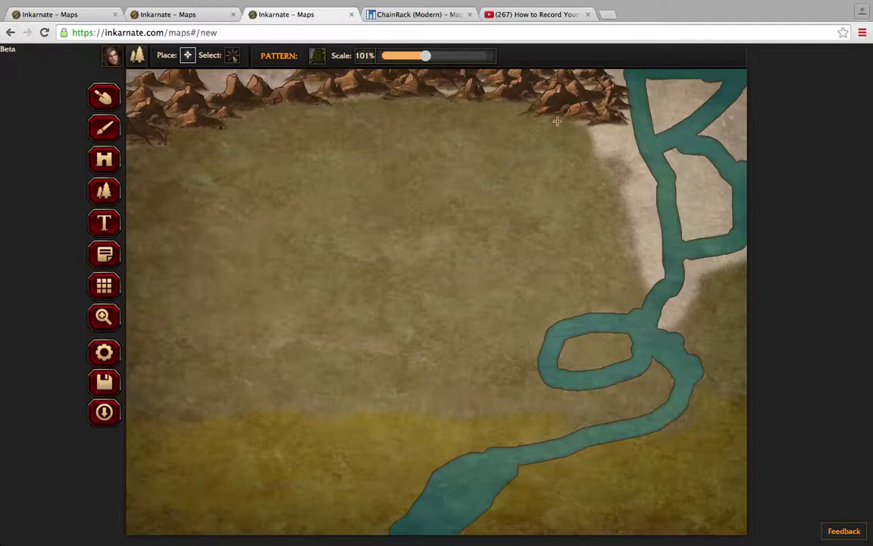
{"action": "mouse_move", "coordinate": [556, 121]}
{"action": "left_mouse_down"}
{"action": "mouse_move", "coordinate": [519, 115]}
{"action": "mouse_move", "coordinate": [516, 103]}
{"action": "mouse_move", "coordinate": [463, 103]}
{"action": "mouse_move", "coordinate": [505, 104]}
{"action": "mouse_move", "coordinate": [498, 114]}
{"action": "mouse_move", "coordinate": [463, 117]}
{"action": "mouse_move", "coordinate": [451, 106]}
{"action": "mouse_move", "coordinate": [466, 109]}
{"action": "mouse_move", "coordinate": [429, 111]}
{"action": "mouse_move", "coordinate": [445, 101]}
{"action": "mouse_move", "coordinate": [367, 120]}
{"action": "mouse_move", "coordinate": [398, 103]}
{"action": "mouse_move", "coordinate": [374, 101]}
{"action": "mouse_move", "coordinate": [331, 120]}
{"action": "left_mouse_up"}
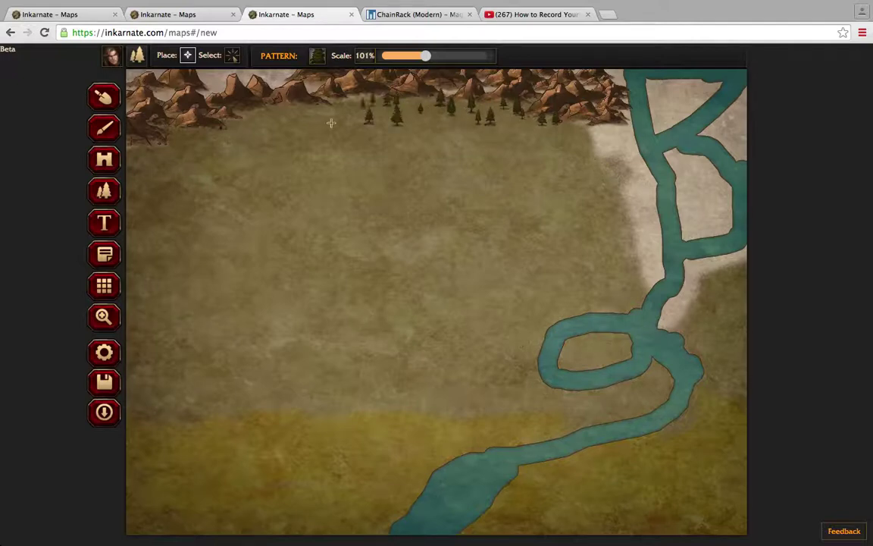
{"action": "mouse_move", "coordinate": [254, 129]}
{"action": "left_mouse_down"}
{"action": "mouse_move", "coordinate": [331, 113]}
{"action": "mouse_move", "coordinate": [288, 129]}
{"action": "mouse_move", "coordinate": [307, 116]}
{"action": "mouse_move", "coordinate": [266, 122]}
{"action": "mouse_move", "coordinate": [207, 149]}
{"action": "mouse_move", "coordinate": [187, 147]}
{"action": "mouse_move", "coordinate": [214, 135]}
{"action": "mouse_move", "coordinate": [208, 129]}
{"action": "mouse_move", "coordinate": [294, 104]}
{"action": "mouse_move", "coordinate": [265, 106]}
{"action": "mouse_move", "coordinate": [180, 137]}
{"action": "mouse_move", "coordinate": [157, 161]}
{"action": "mouse_move", "coordinate": [137, 157]}
{"action": "mouse_move", "coordinate": [169, 140]}
{"action": "mouse_move", "coordinate": [124, 171]}
{"action": "mouse_move", "coordinate": [160, 147]}
{"action": "mouse_move", "coordinate": [194, 142]}
{"action": "mouse_move", "coordinate": [129, 166]}
{"action": "mouse_move", "coordinate": [196, 153]}
{"action": "mouse_move", "coordinate": [174, 166]}
{"action": "mouse_move", "coordinate": [226, 138]}
{"action": "mouse_move", "coordinate": [191, 137]}
{"action": "mouse_move", "coordinate": [318, 130]}
{"action": "mouse_move", "coordinate": [315, 115]}
{"action": "mouse_move", "coordinate": [266, 116]}
{"action": "mouse_move", "coordinate": [364, 109]}
{"action": "mouse_move", "coordinate": [338, 120]}
{"action": "mouse_move", "coordinate": [374, 87]}
{"action": "mouse_move", "coordinate": [383, 92]}
{"action": "mouse_move", "coordinate": [381, 109]}
{"action": "mouse_move", "coordinate": [358, 118]}
{"action": "mouse_move", "coordinate": [445, 109]}
{"action": "mouse_move", "coordinate": [403, 110]}
{"action": "mouse_move", "coordinate": [426, 102]}
{"action": "left_mouse_up"}
{"action": "mouse_move", "coordinate": [476, 117]}
{"action": "left_mouse_down"}
{"action": "mouse_move", "coordinate": [418, 106]}
{"action": "mouse_move", "coordinate": [470, 100]}
{"action": "mouse_move", "coordinate": [482, 114]}
{"action": "mouse_move", "coordinate": [498, 113]}
{"action": "mouse_move", "coordinate": [464, 109]}
{"action": "mouse_move", "coordinate": [529, 105]}
{"action": "mouse_move", "coordinate": [524, 120]}
{"action": "mouse_move", "coordinate": [551, 130]}
{"action": "mouse_move", "coordinate": [554, 121]}
{"action": "left_mouse_up"}
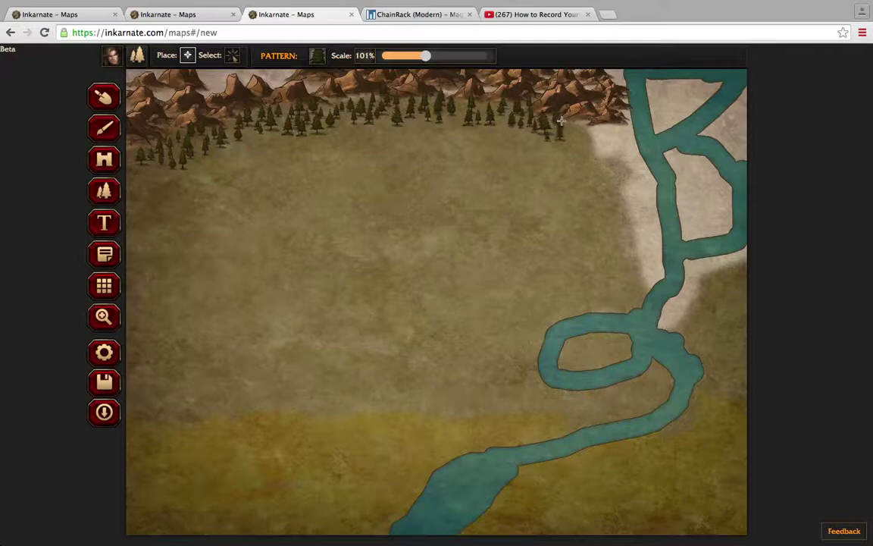
{"action": "mouse_move", "coordinate": [497, 109]}
{"action": "left_mouse_down"}
{"action": "mouse_move", "coordinate": [448, 106]}
{"action": "mouse_move", "coordinate": [447, 95]}
{"action": "mouse_move", "coordinate": [489, 110]}
{"action": "mouse_move", "coordinate": [446, 119]}
{"action": "left_mouse_up"}
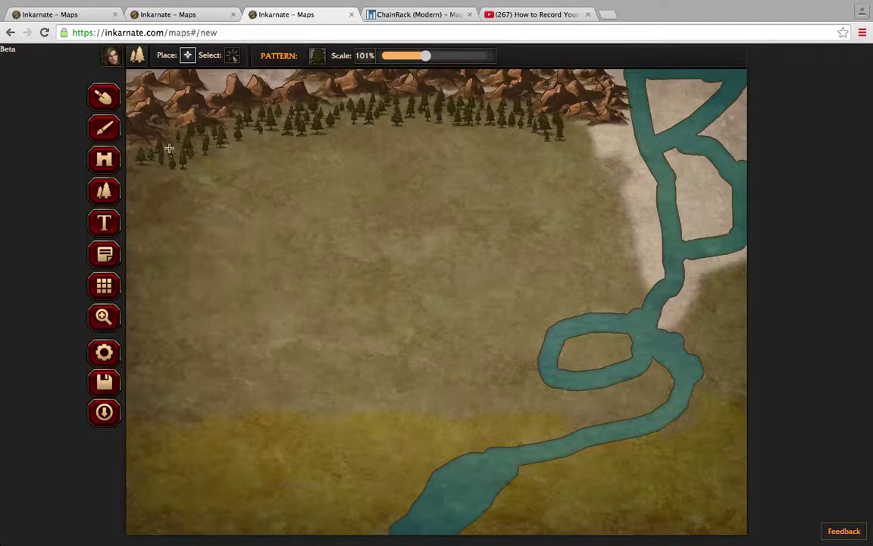
- Try out the dragon and compass objects over the map, varying the object scale between 35% and 100%
{"action": "left_click", "coordinate": [111, 162]}
{"action": "left_click", "coordinate": [317, 55]}
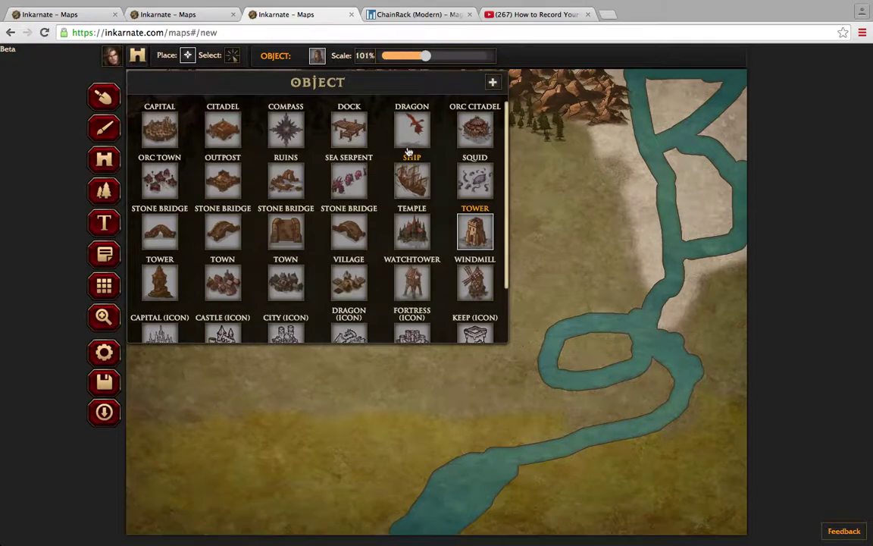
{"action": "left_click", "coordinate": [411, 135]}
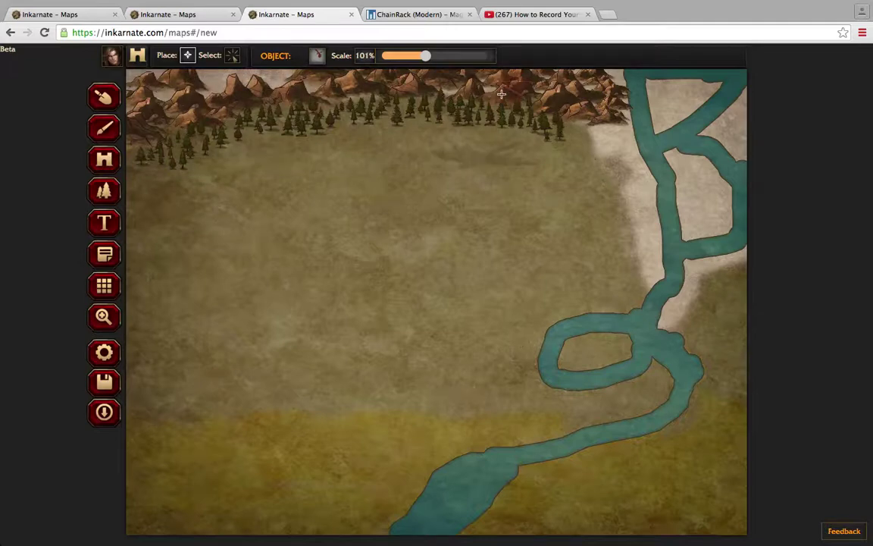
{"action": "left_click", "coordinate": [316, 57]}
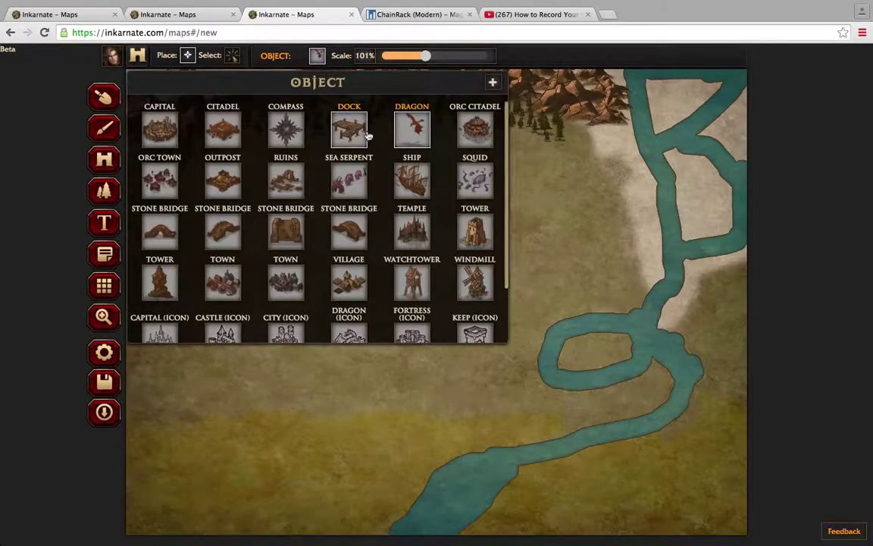
{"action": "left_click", "coordinate": [284, 132]}
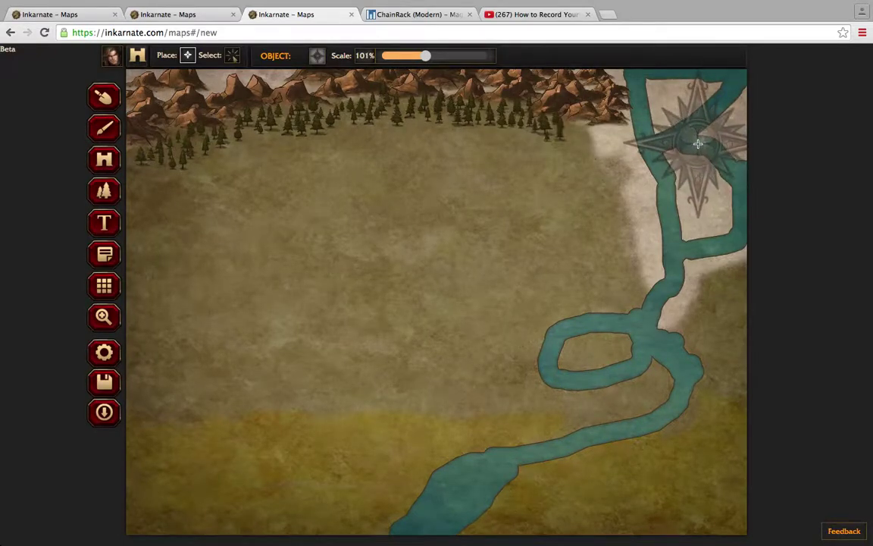
{"action": "left_click", "coordinate": [681, 383]}
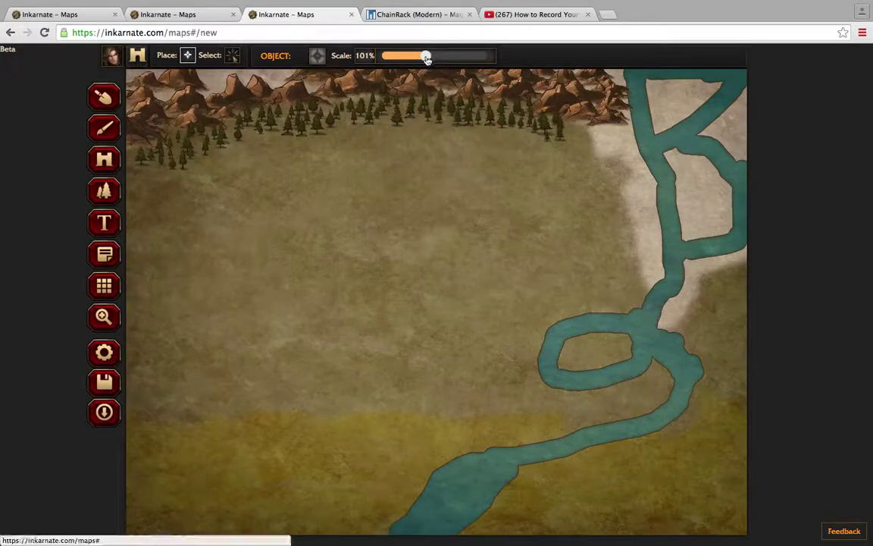
{"action": "left_click_drag", "start_coordinate": [427, 57], "coordinate": [379, 56]}
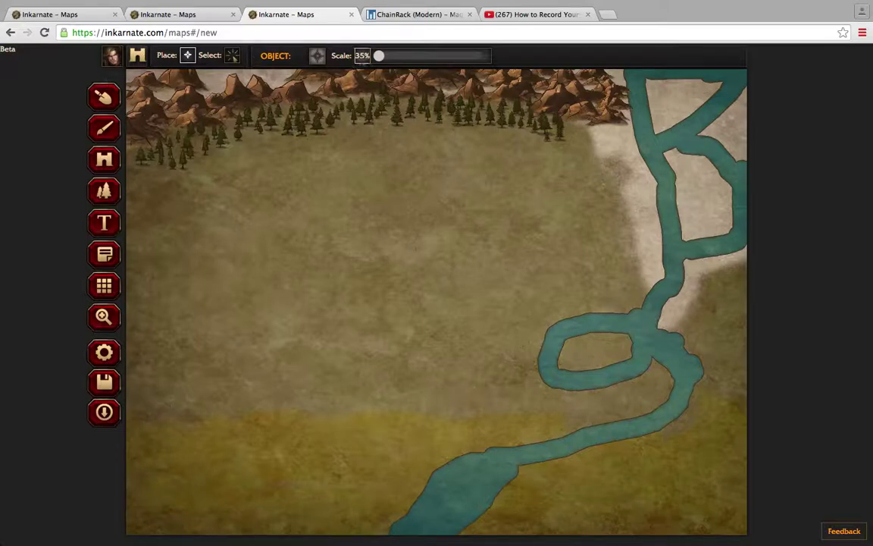
{"action": "left_click_drag", "start_coordinate": [379, 56], "coordinate": [422, 62]}
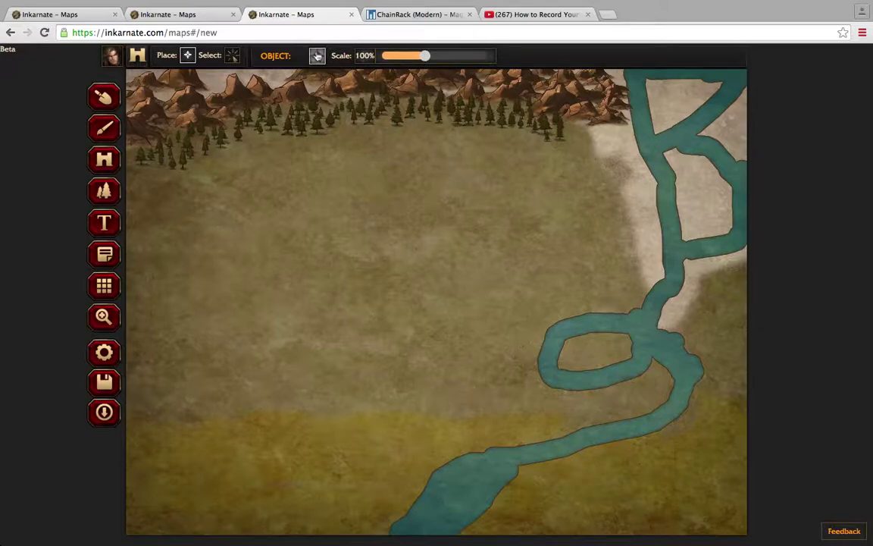
- Place a ruins object at 100% scale on the open land below the western pines
{"action": "left_click", "coordinate": [317, 56]}
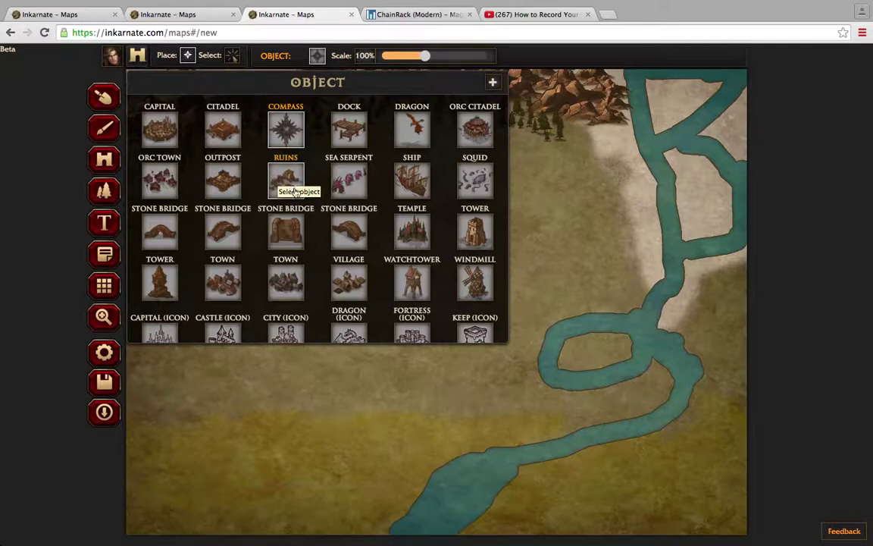
{"action": "scroll", "coordinate": [326, 219], "scroll_direction": "down", "scroll_amount": 2}
{"action": "scroll", "coordinate": [326, 219], "scroll_direction": "down", "scroll_amount": 1}
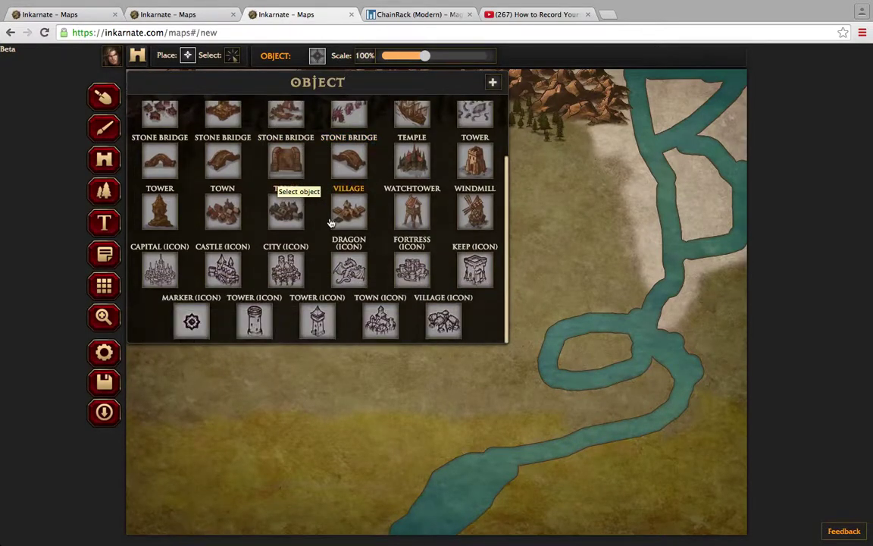
{"action": "scroll", "coordinate": [330, 224], "scroll_direction": "up", "scroll_amount": 2}
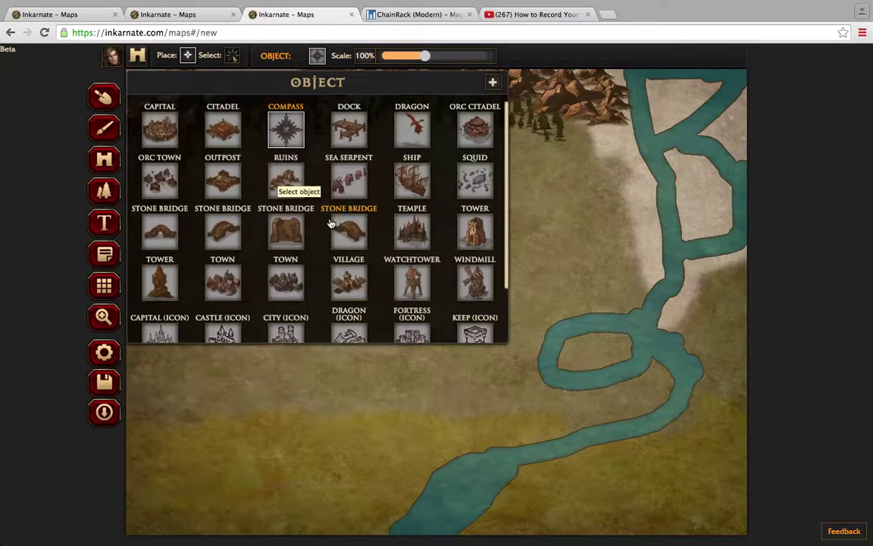
{"action": "left_click", "coordinate": [282, 189]}
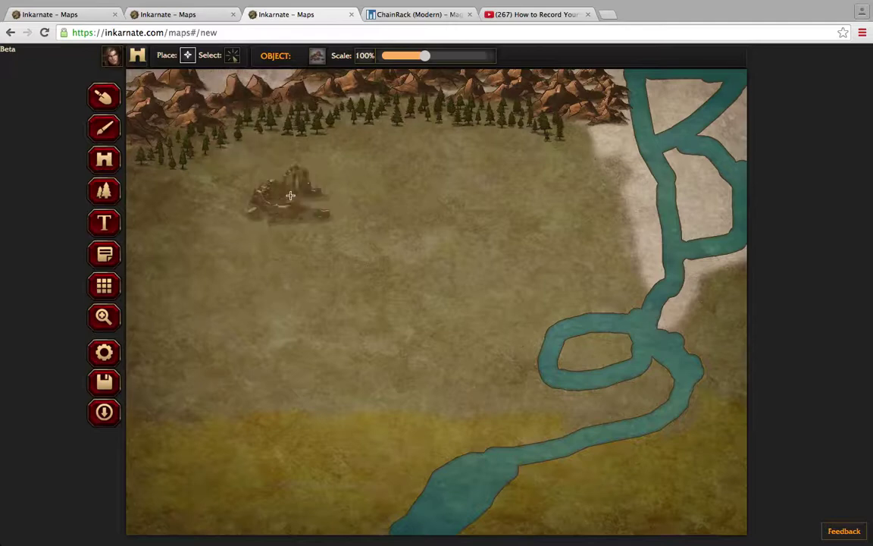
{"action": "left_click", "coordinate": [291, 195]}
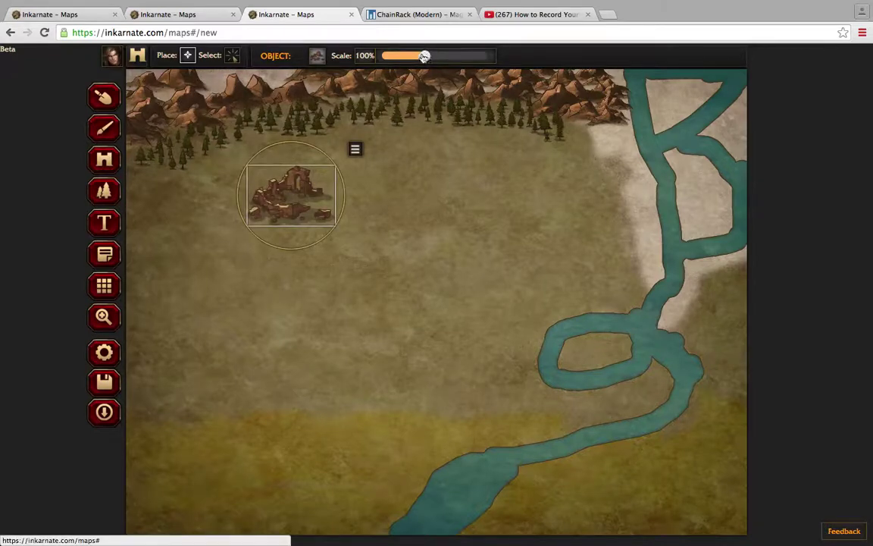
- Scale the ruins to 61%, move them into the upper-left mountains and deselect them
{"action": "left_click_drag", "start_coordinate": [424, 57], "coordinate": [405, 60]}
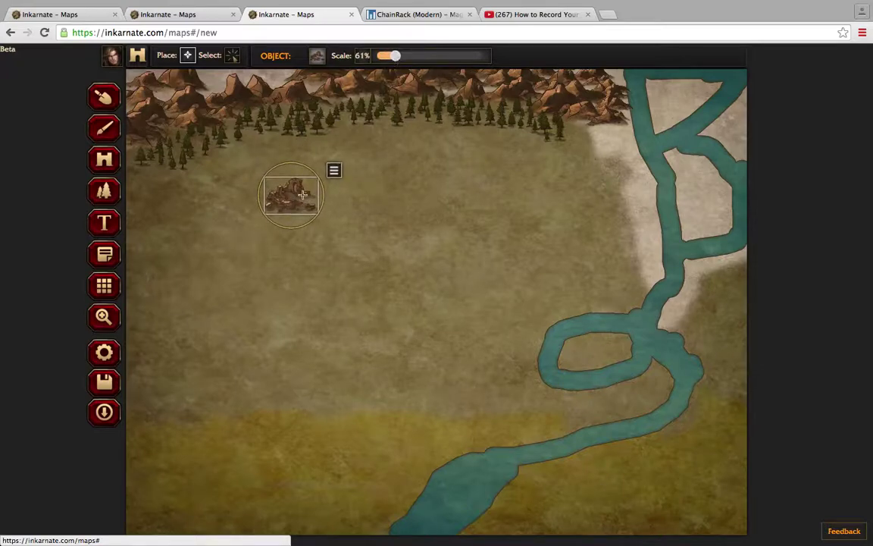
{"action": "left_click_drag", "start_coordinate": [302, 195], "coordinate": [212, 91]}
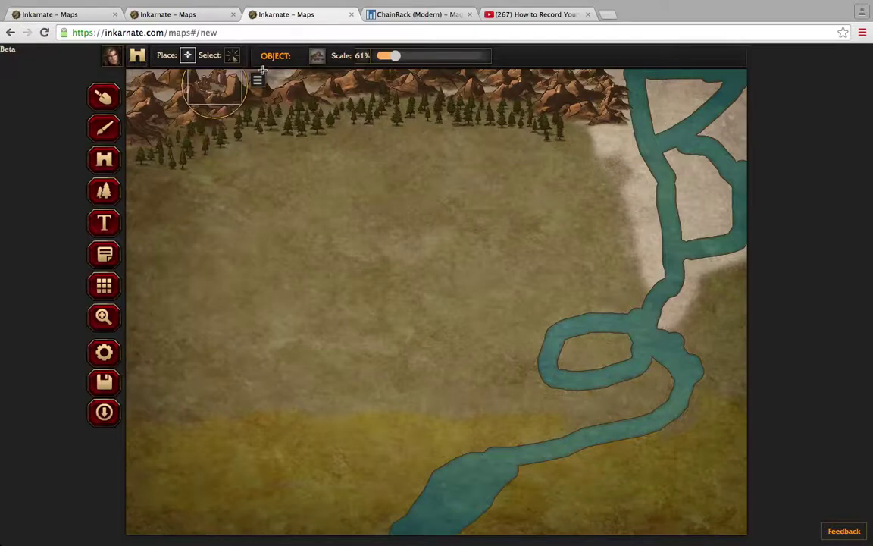
{"action": "left_click", "coordinate": [232, 56]}
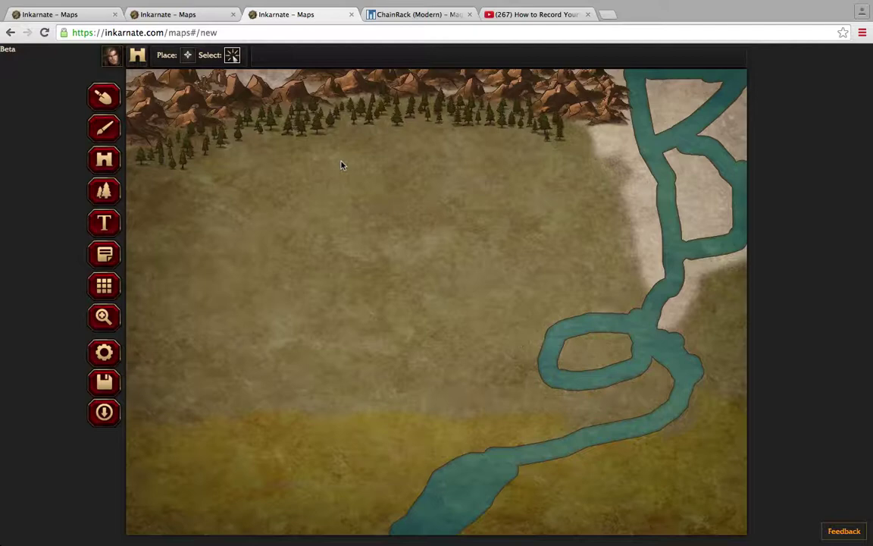
{"action": "left_click", "coordinate": [188, 56]}
{"action": "left_click", "coordinate": [218, 79]}
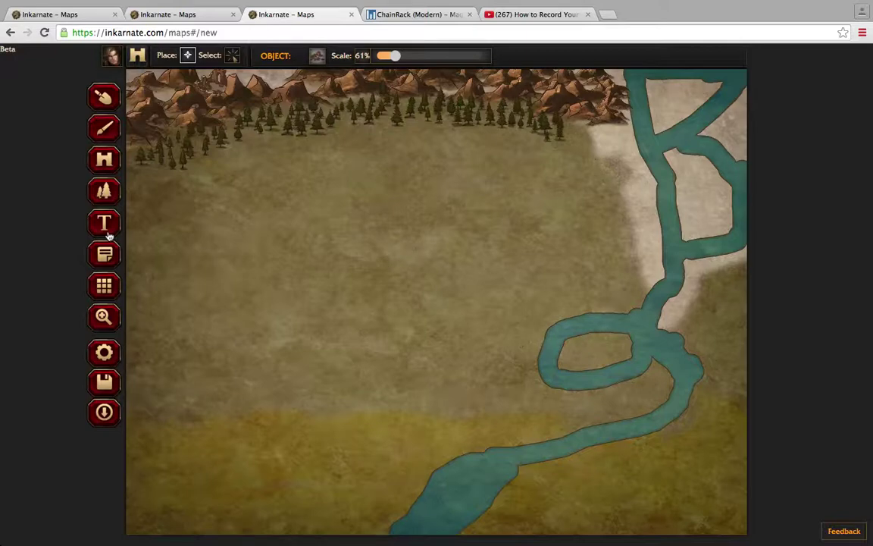
- Try a ship in the wide lower end of the river, rotating it to follow the water, and delete it
{"action": "left_click", "coordinate": [318, 61]}
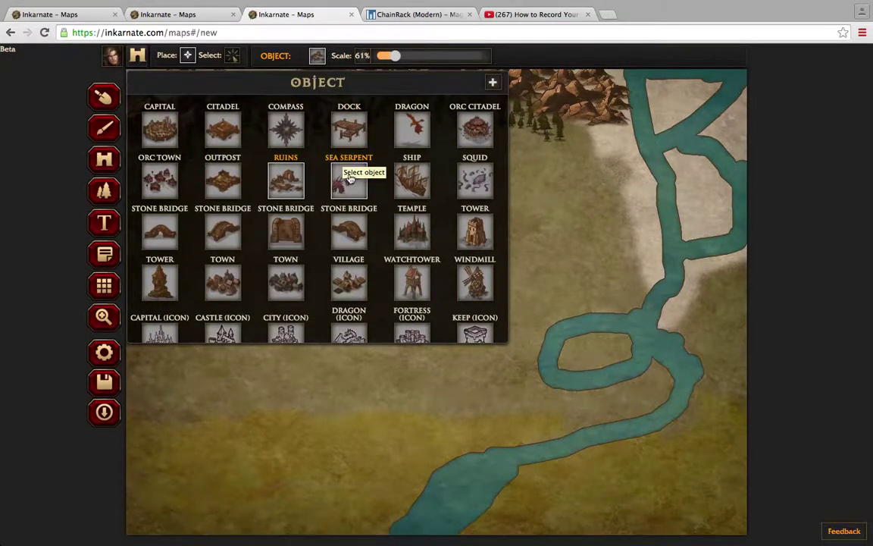
{"action": "left_click", "coordinate": [417, 175]}
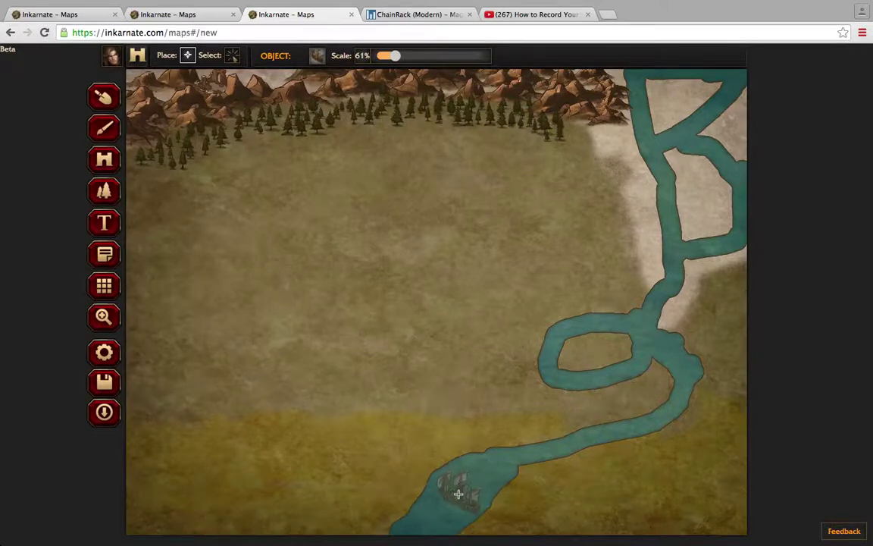
{"action": "left_click", "coordinate": [458, 493]}
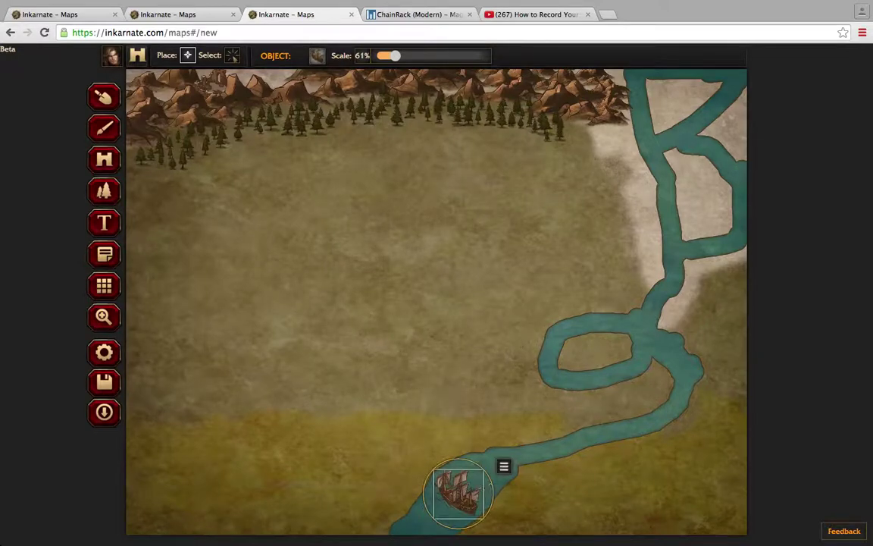
{"action": "mouse_move", "coordinate": [492, 489]}
{"action": "left_mouse_down"}
{"action": "mouse_move", "coordinate": [478, 515]}
{"action": "mouse_move", "coordinate": [454, 516]}
{"action": "mouse_move", "coordinate": [441, 464]}
{"action": "mouse_move", "coordinate": [477, 464]}
{"action": "mouse_move", "coordinate": [478, 496]}
{"action": "left_mouse_up"}
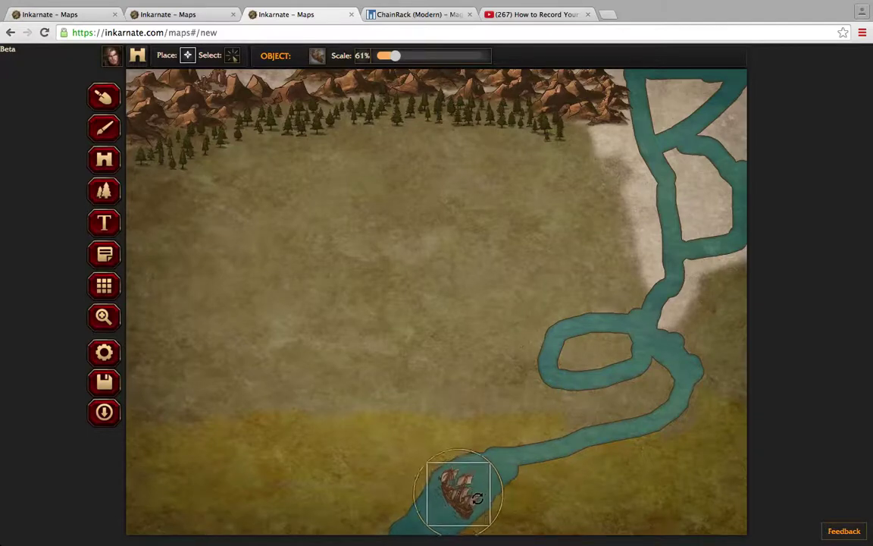
{"action": "left_click_drag", "start_coordinate": [477, 499], "coordinate": [453, 504]}
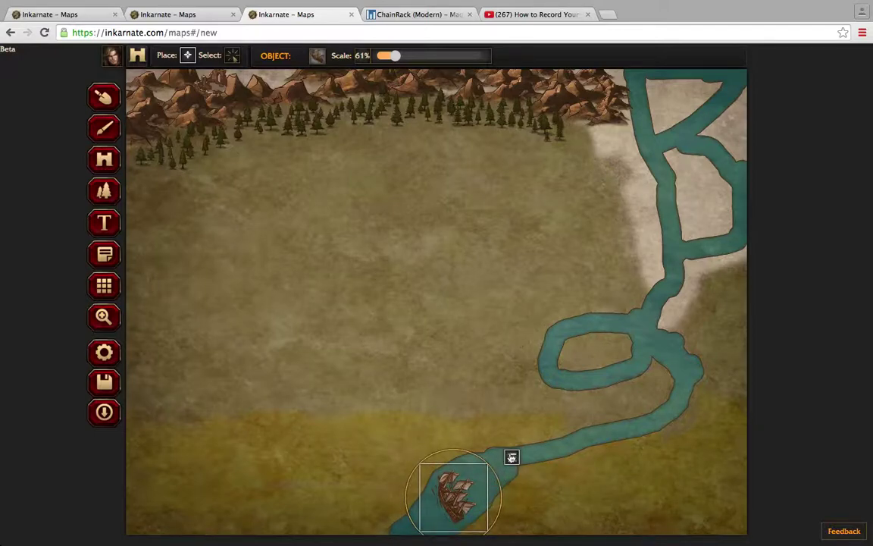
{"action": "left_click", "coordinate": [511, 456]}
{"action": "left_click", "coordinate": [530, 477]}
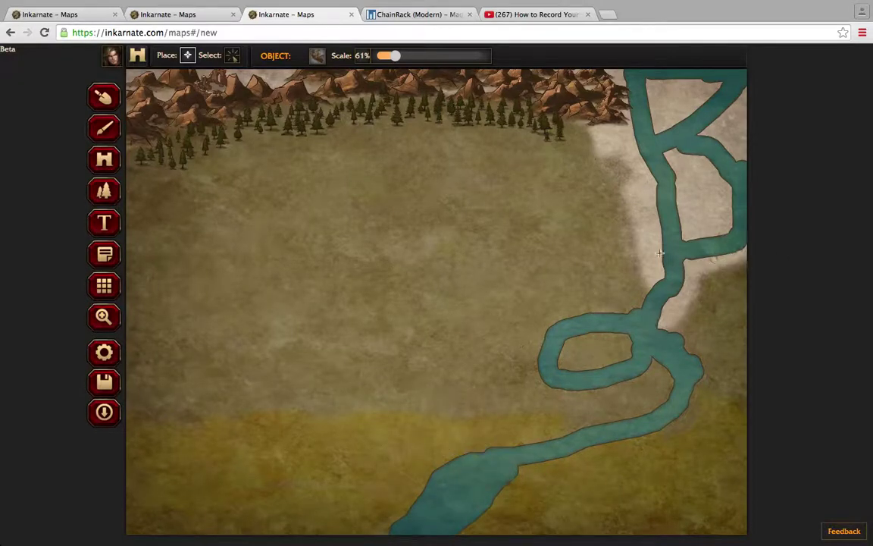
- Place an orc town at 52% scale on the lower patch of sandy land enclosed by the river in the northeast
{"action": "left_click", "coordinate": [318, 59]}
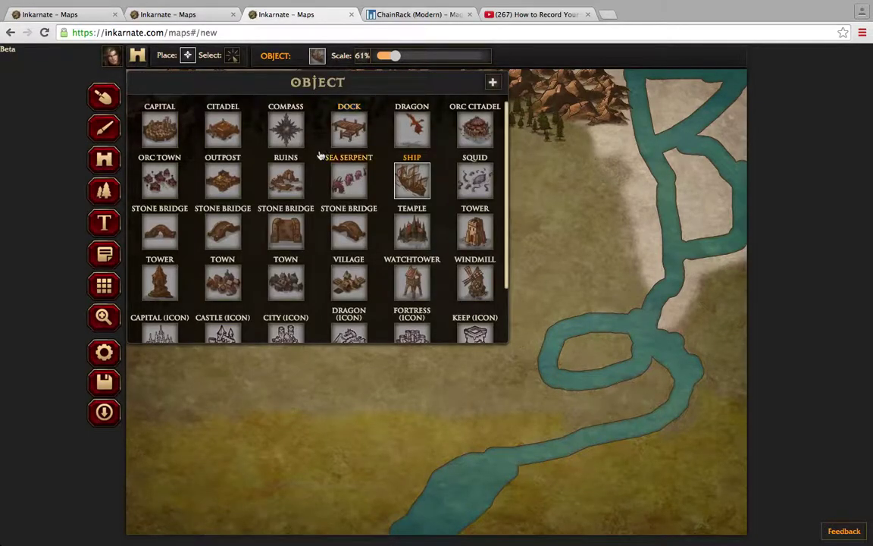
{"action": "left_click", "coordinate": [476, 178]}
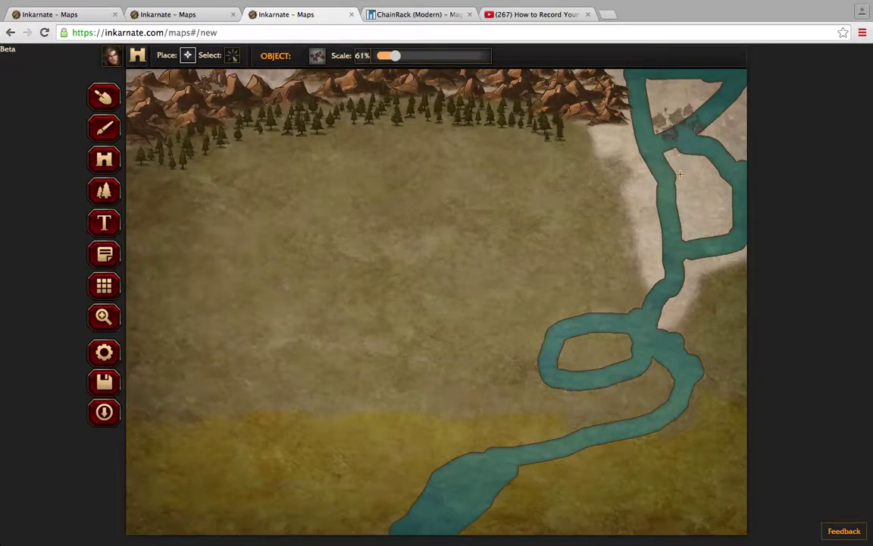
{"action": "left_click", "coordinate": [705, 193]}
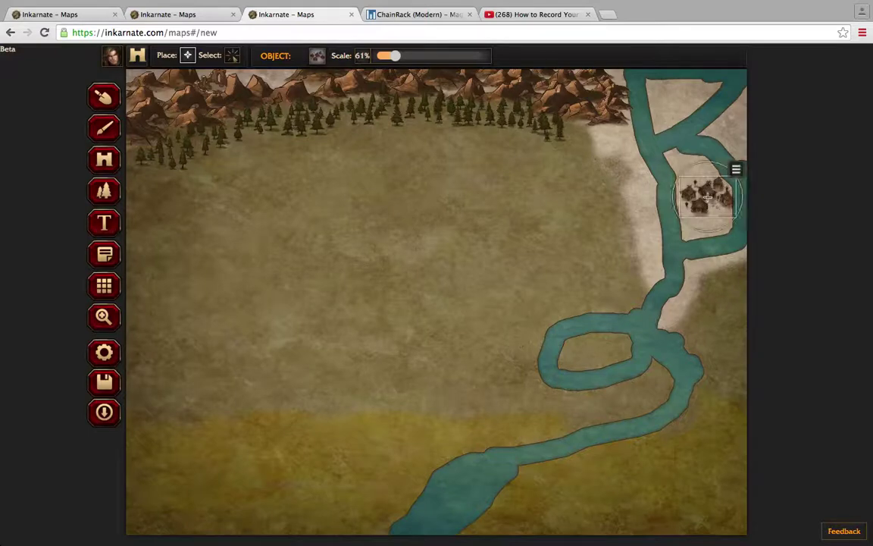
{"action": "left_click_drag", "start_coordinate": [391, 60], "coordinate": [381, 61]}
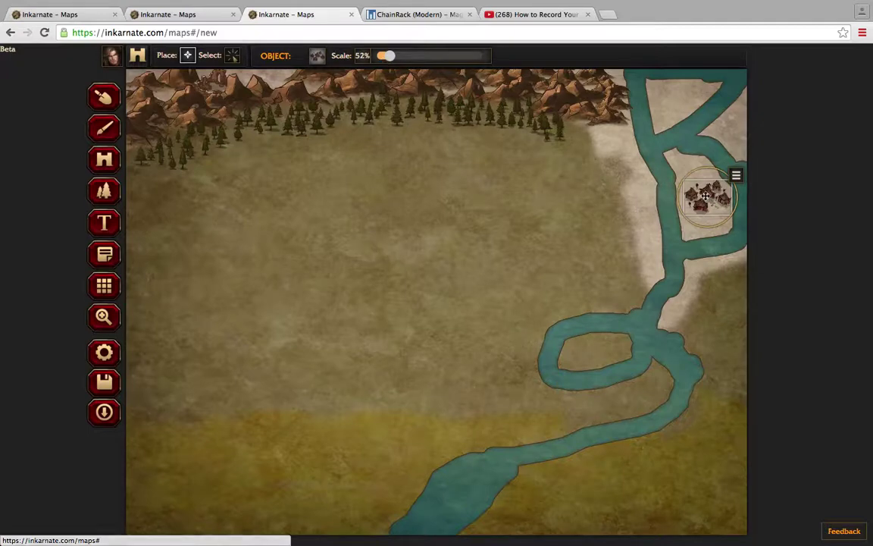
{"action": "left_click_drag", "start_coordinate": [707, 196], "coordinate": [706, 199]}
{"action": "left_click_drag", "start_coordinate": [707, 202], "coordinate": [706, 214]}
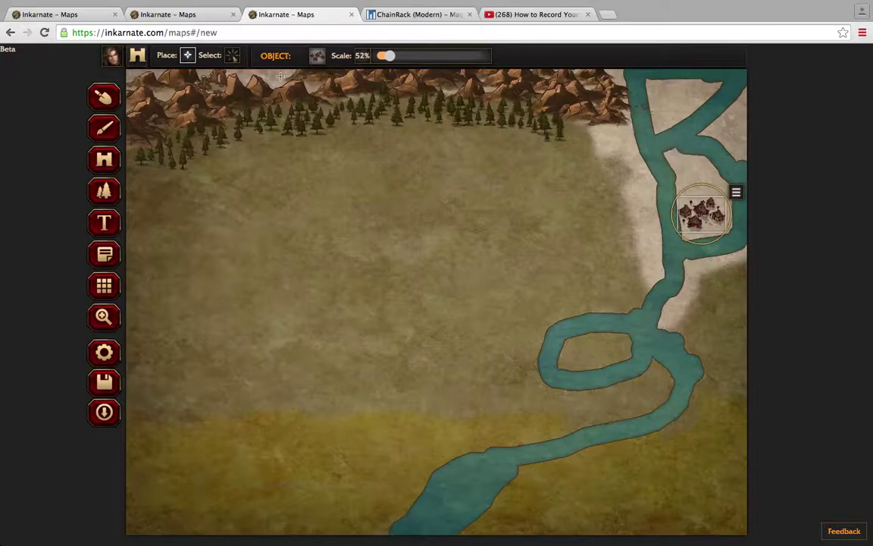
- Select the placed orc town, rotate it slightly and deselect it
{"action": "left_click", "coordinate": [227, 61]}
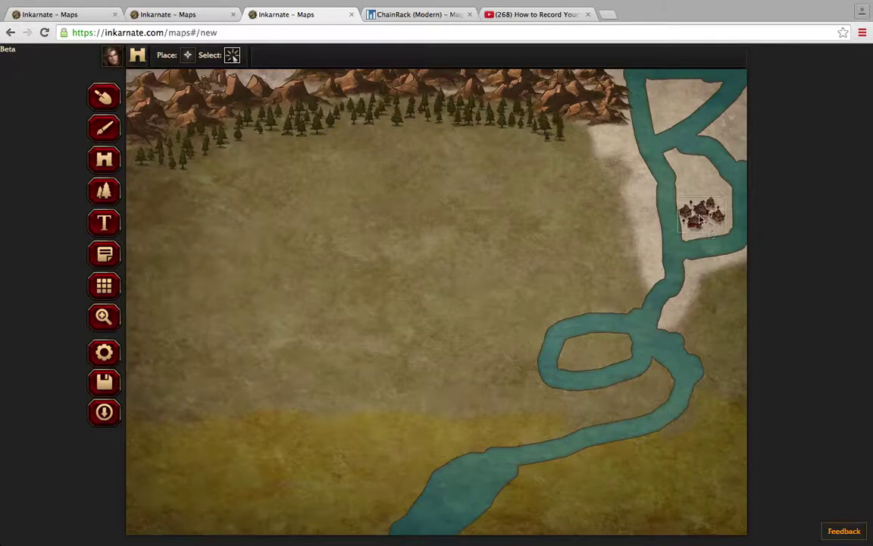
{"action": "left_click", "coordinate": [707, 216]}
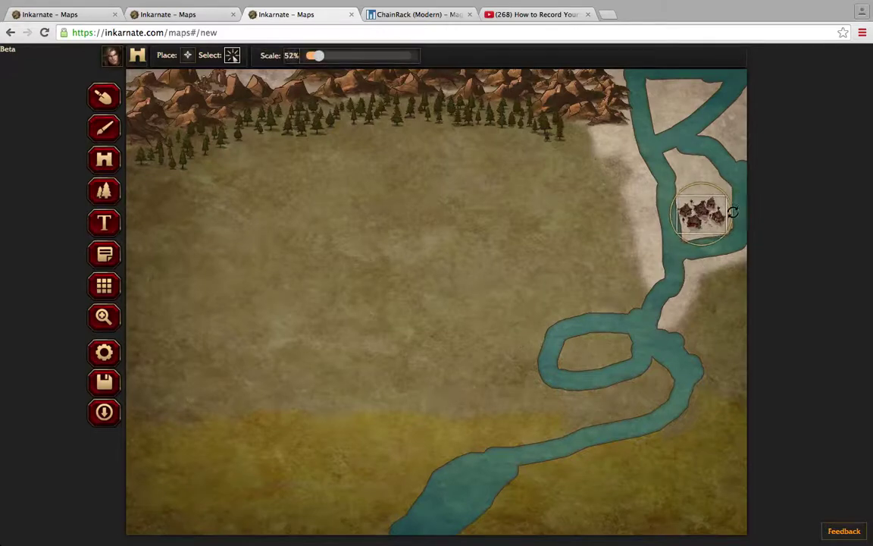
{"action": "left_click_drag", "start_coordinate": [732, 214], "coordinate": [726, 222]}
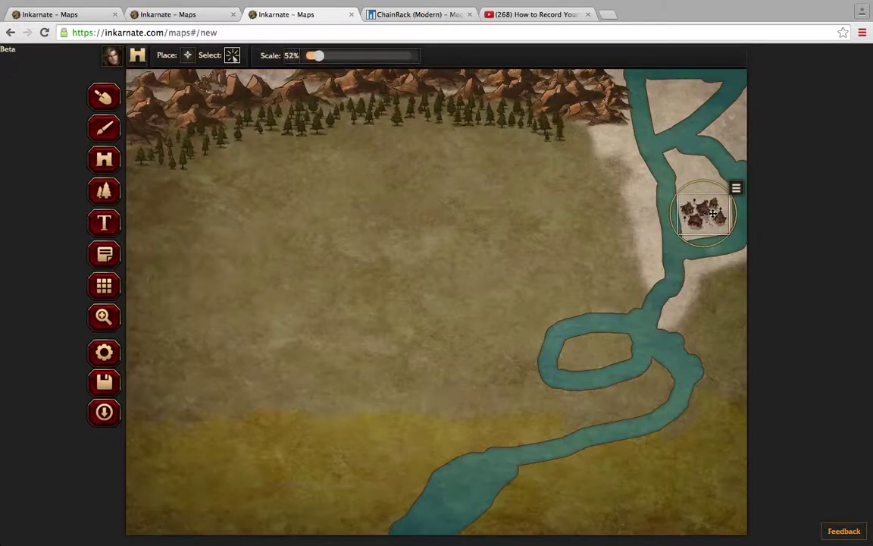
{"action": "left_click", "coordinate": [685, 140]}
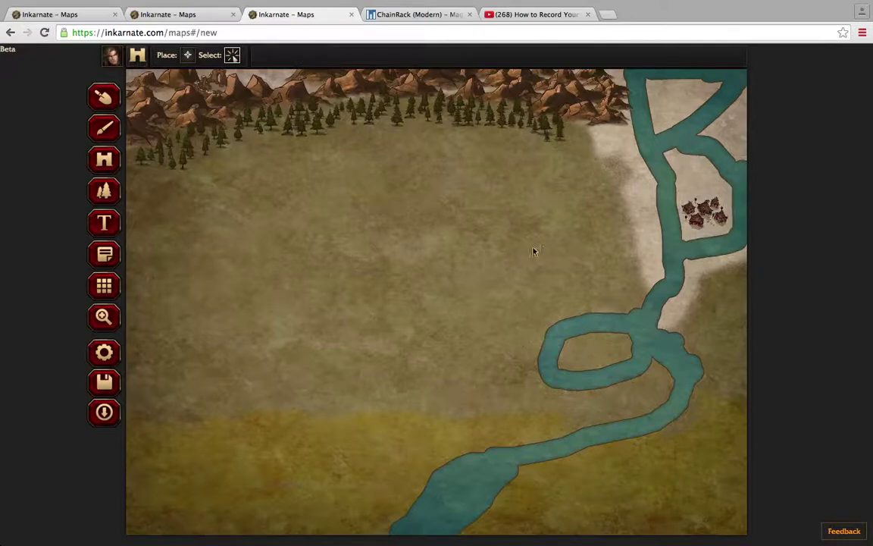
- Place an orc citadel at 52% scale on the triangular land between the river arms north of the orc town
{"action": "left_click", "coordinate": [187, 54]}
{"action": "left_click", "coordinate": [319, 60]}
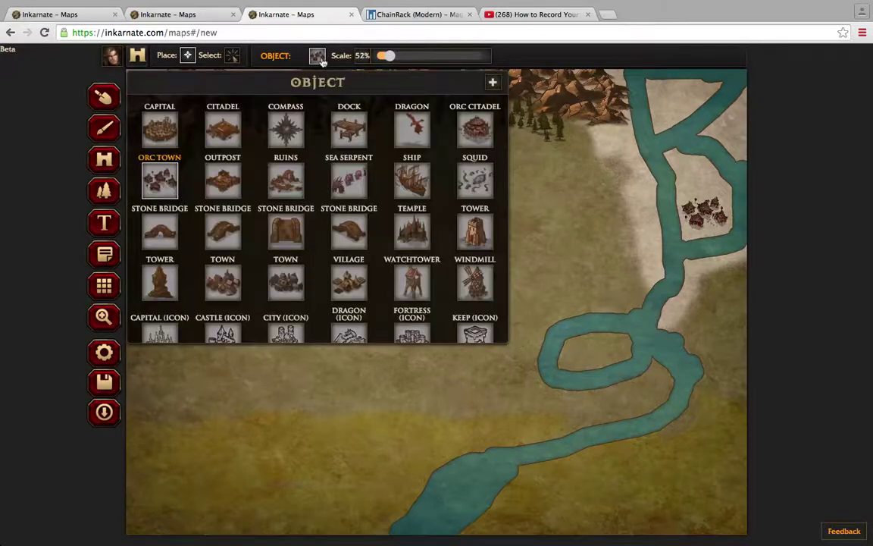
{"action": "left_click", "coordinate": [466, 135]}
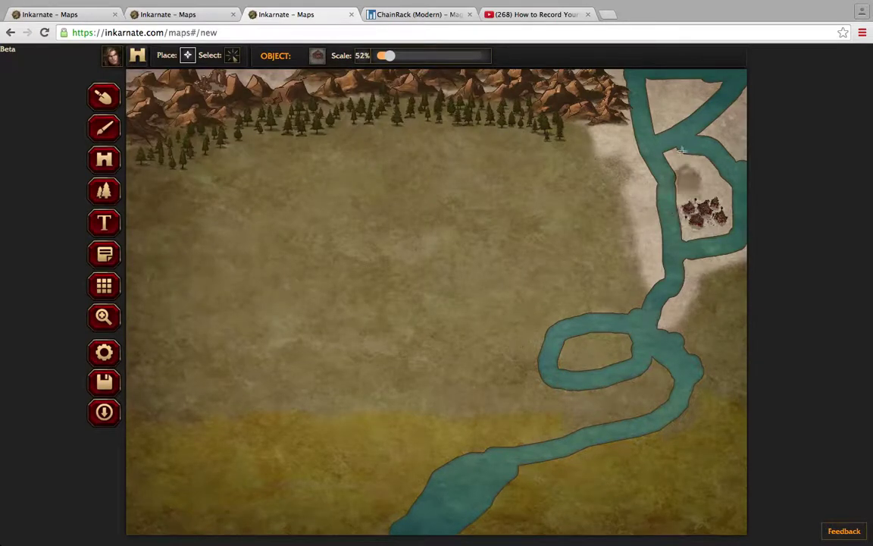
{"action": "left_click", "coordinate": [673, 101]}
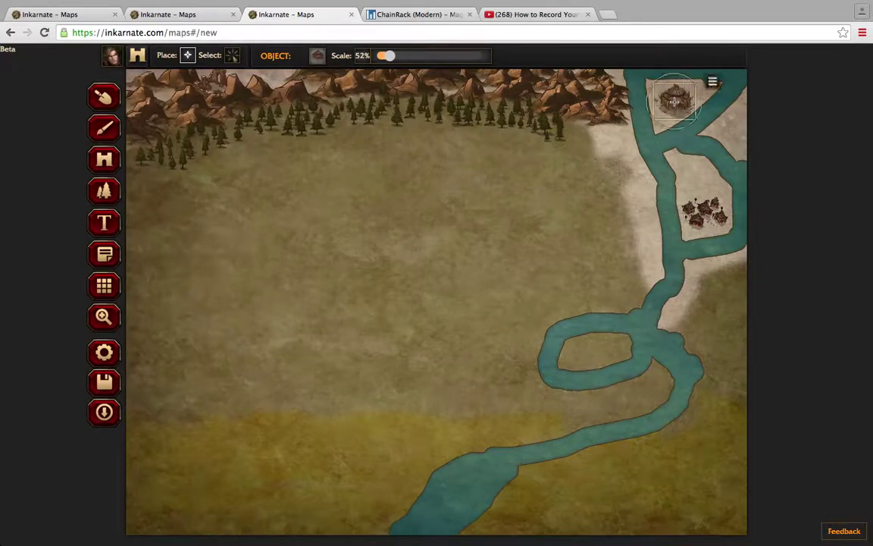
{"action": "left_click_drag", "start_coordinate": [677, 100], "coordinate": [675, 99]}
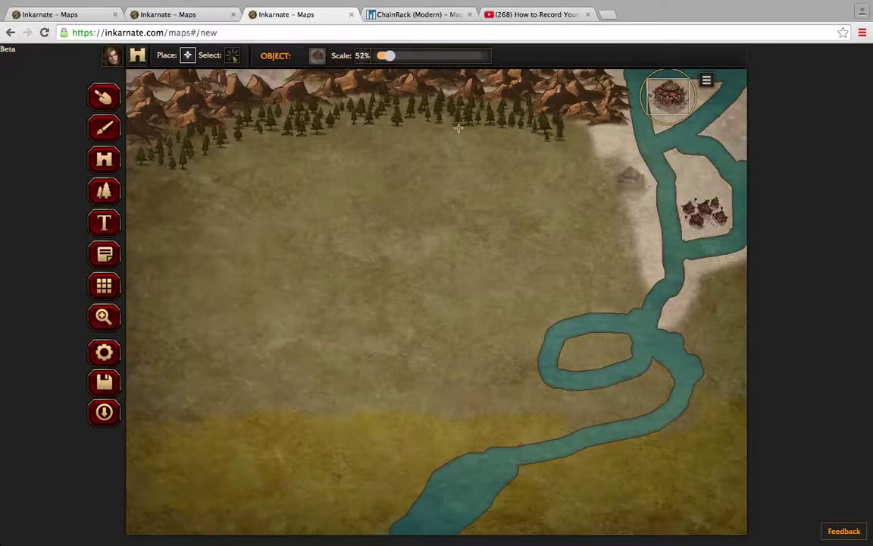
- Place a village at 52% scale on the land at the eastern map edge beside the orc citadel's river arm
{"action": "left_click", "coordinate": [318, 58]}
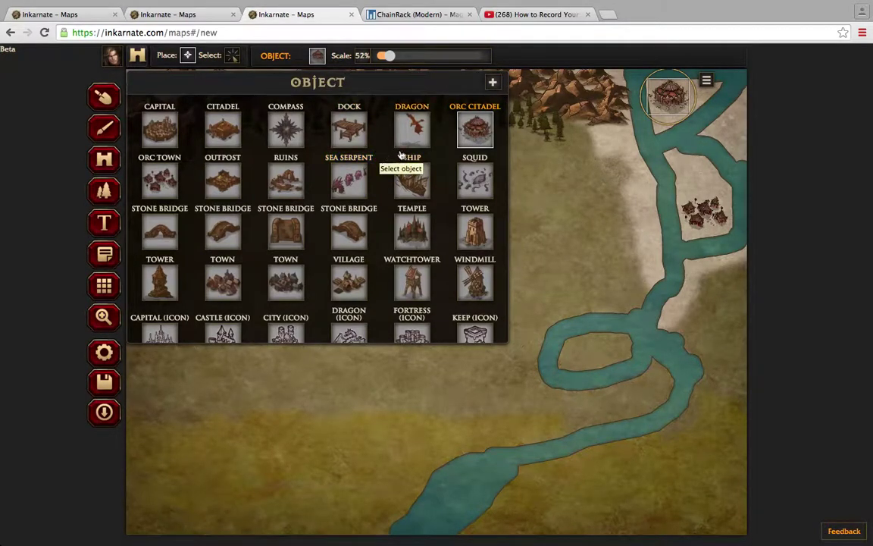
{"action": "left_click", "coordinate": [338, 286]}
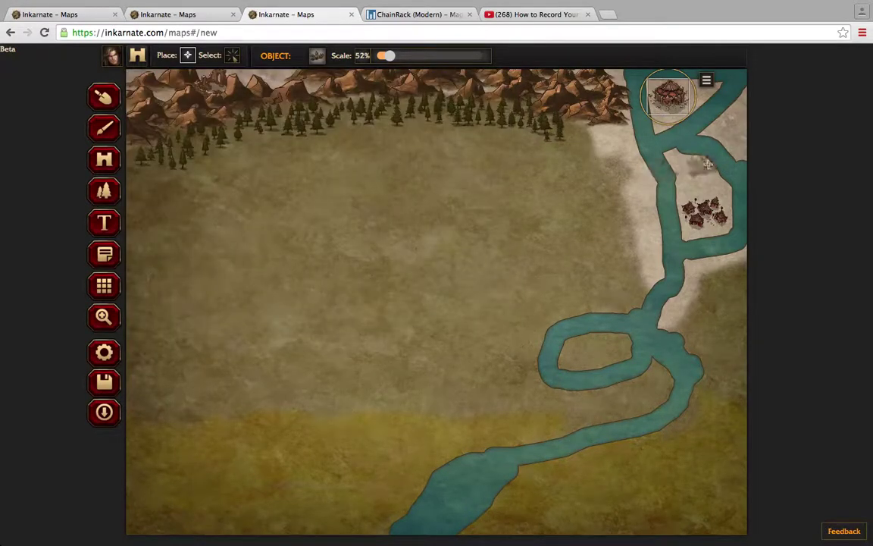
{"action": "left_click", "coordinate": [727, 126]}
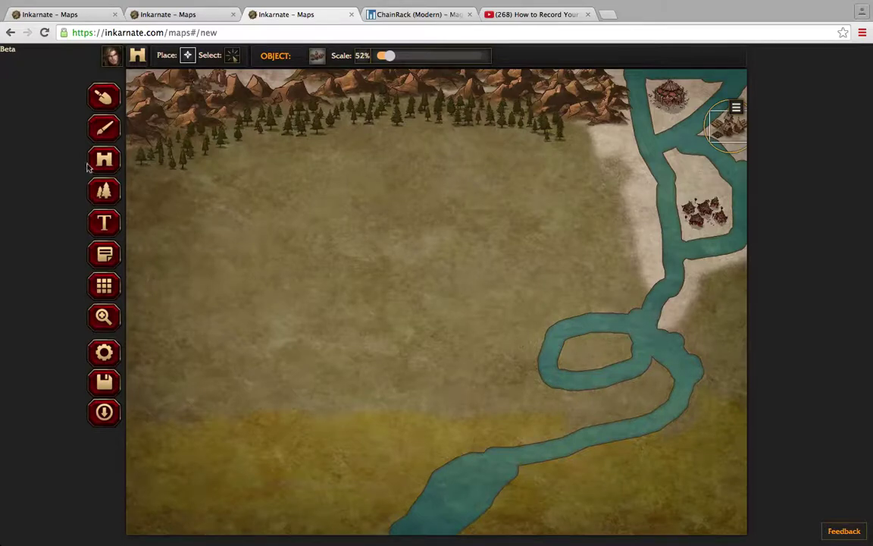
- Paint dead trees at 52% scale around the orc citadel and along the north side of the orc town
{"action": "left_click", "coordinate": [104, 190]}
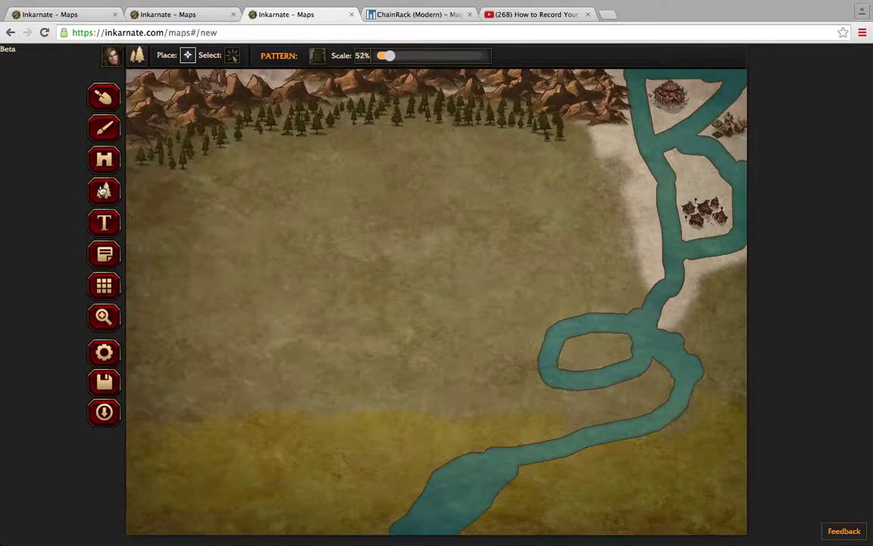
{"action": "left_click", "coordinate": [315, 59]}
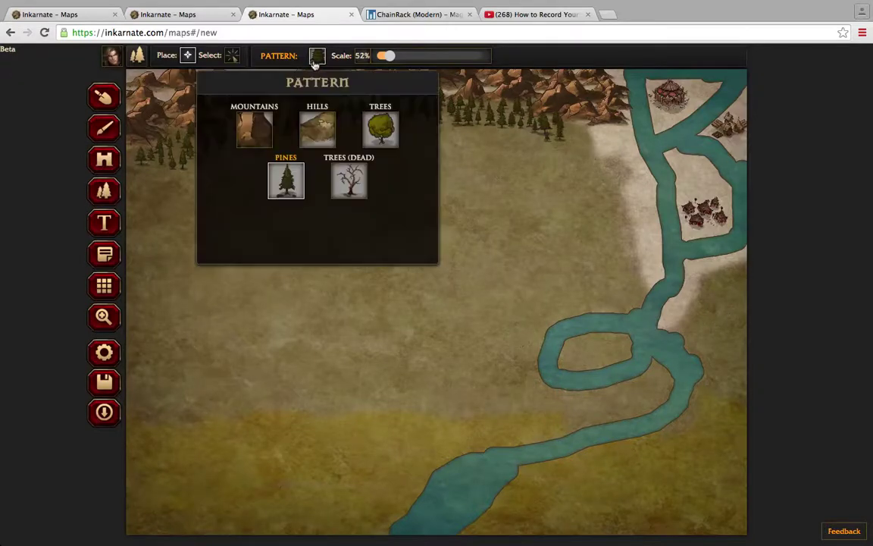
{"action": "left_click", "coordinate": [350, 181]}
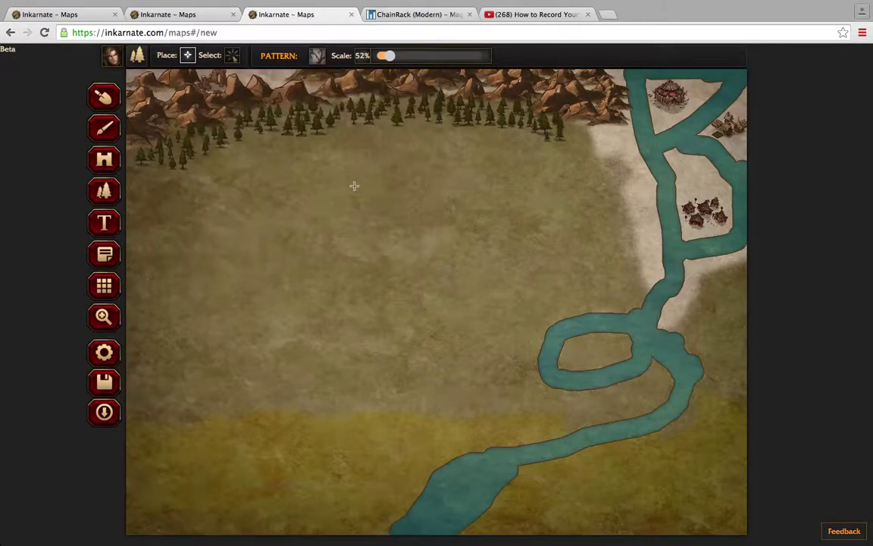
{"action": "left_click", "coordinate": [702, 91]}
{"action": "mouse_move", "coordinate": [646, 82]}
{"action": "left_mouse_down"}
{"action": "mouse_move", "coordinate": [656, 131]}
{"action": "mouse_move", "coordinate": [686, 112]}
{"action": "left_mouse_up"}
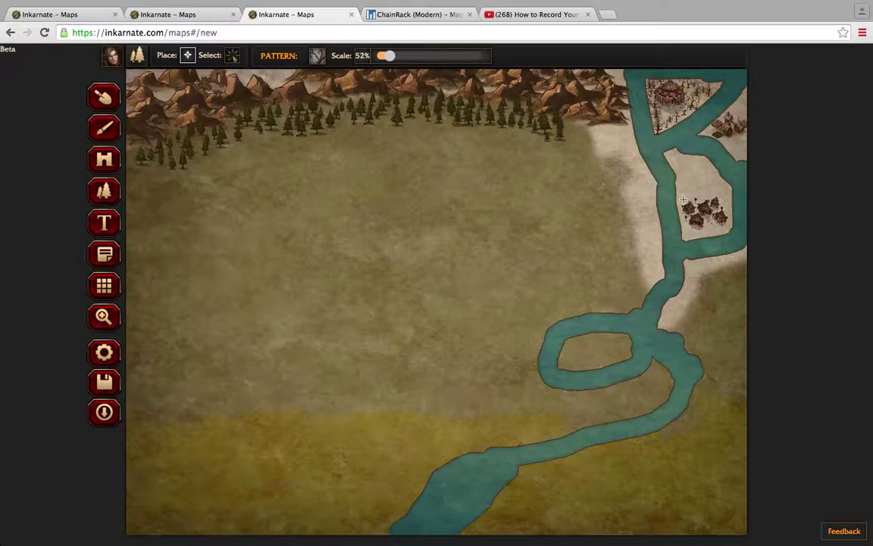
{"action": "left_click_drag", "start_coordinate": [689, 191], "coordinate": [727, 197]}
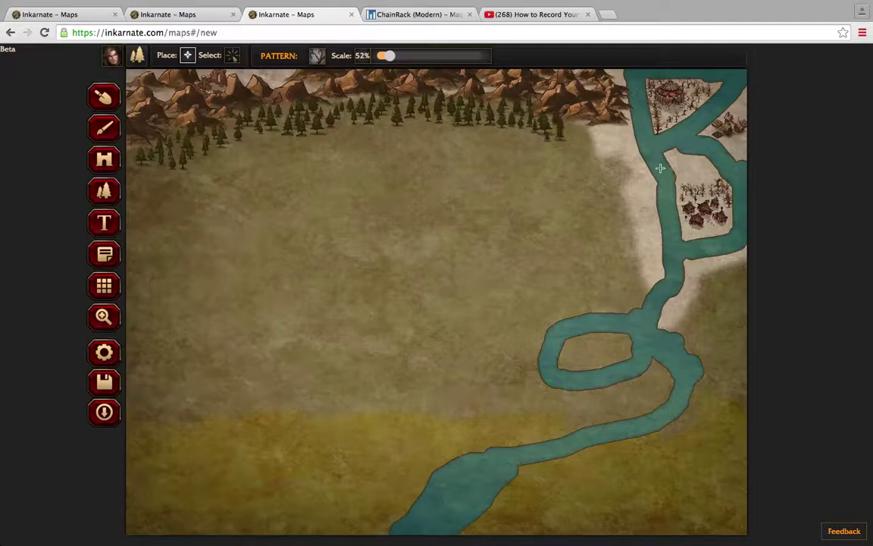
- Paint pines at 52% scale around the village at the eastern map edge
{"action": "left_click", "coordinate": [318, 57]}
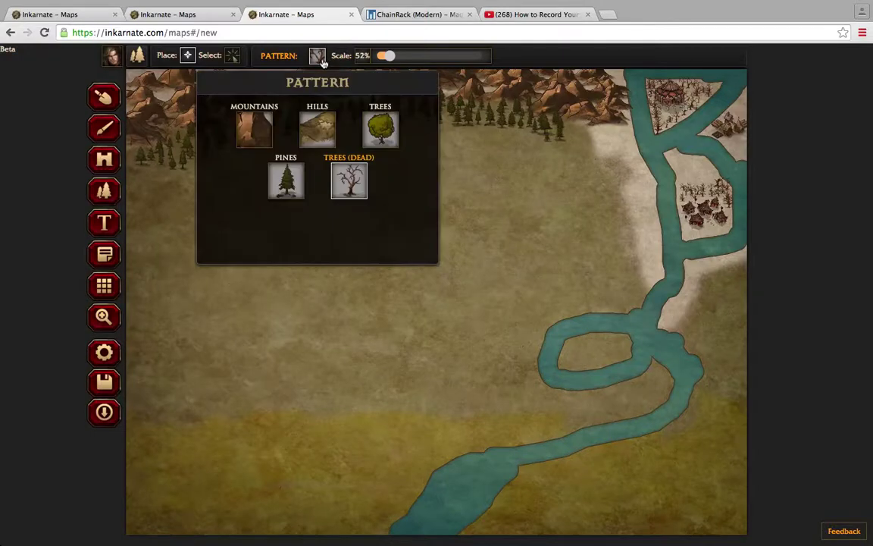
{"action": "left_click", "coordinate": [285, 181]}
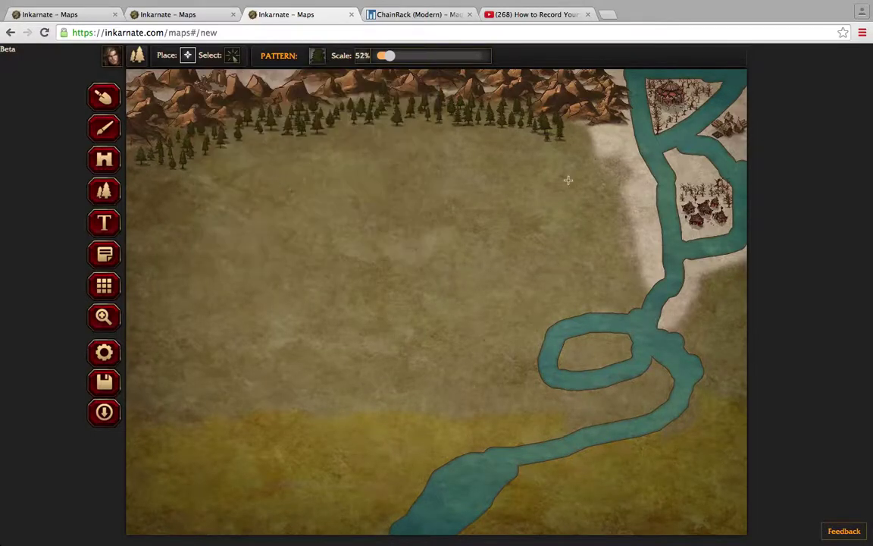
{"action": "mouse_move", "coordinate": [743, 156]}
{"action": "left_mouse_down"}
{"action": "mouse_move", "coordinate": [744, 89]}
{"action": "mouse_move", "coordinate": [737, 117]}
{"action": "left_mouse_up"}
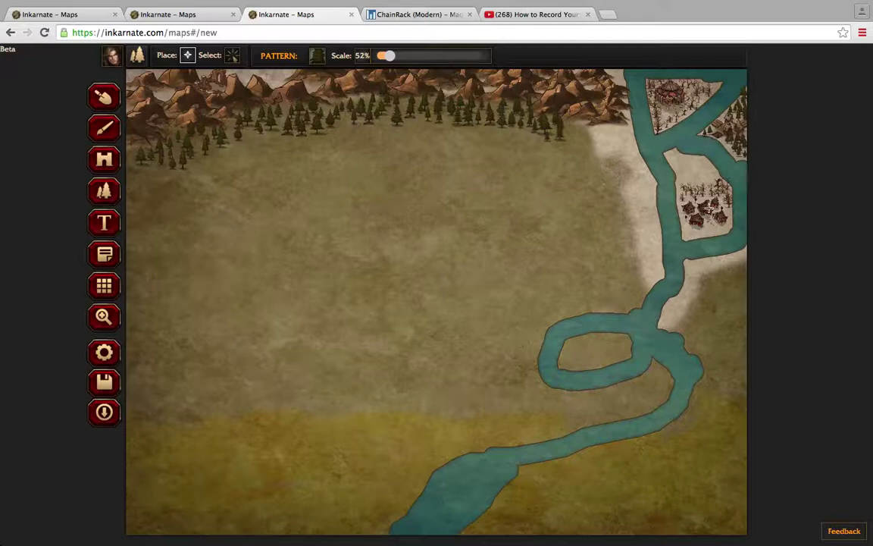
- Try a row of pines along the south side of the orc town and delete them
{"action": "left_click_drag", "start_coordinate": [688, 238], "coordinate": [724, 231]}
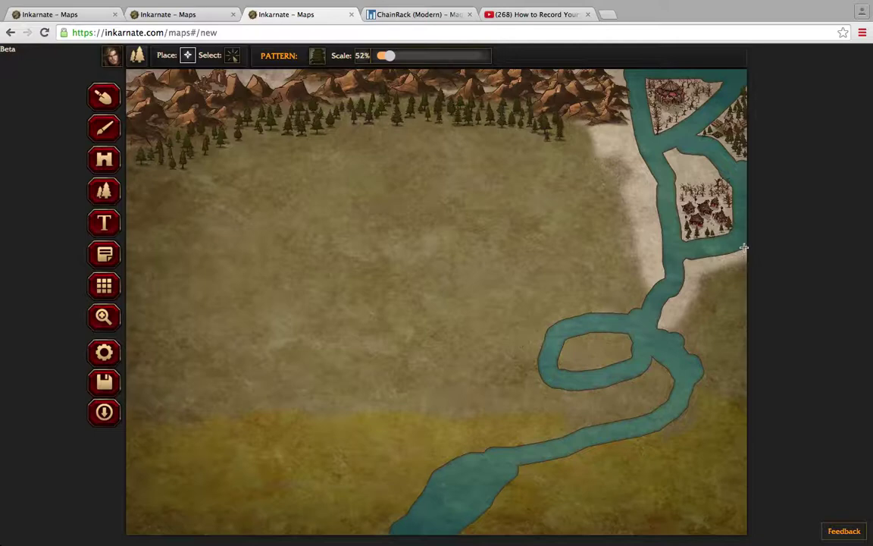
{"action": "left_click", "coordinate": [231, 55]}
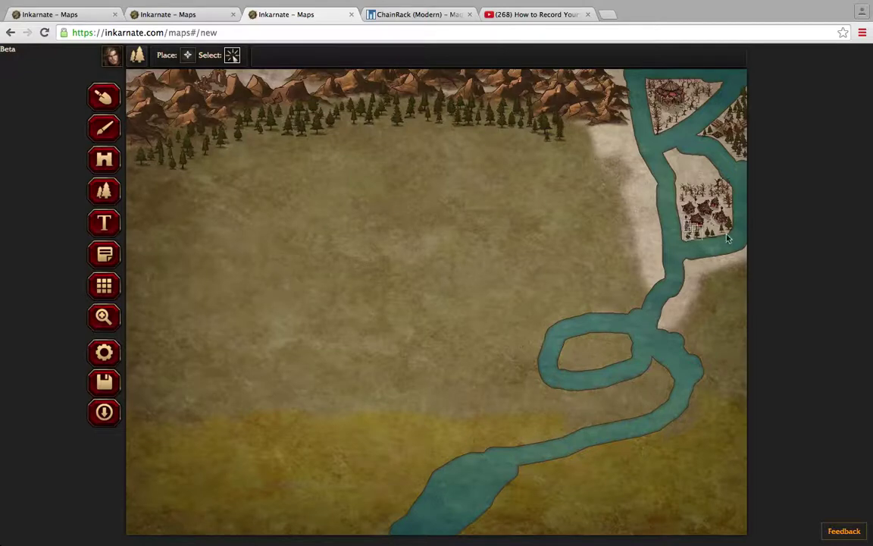
{"action": "left_click_drag", "start_coordinate": [678, 217], "coordinate": [739, 236]}
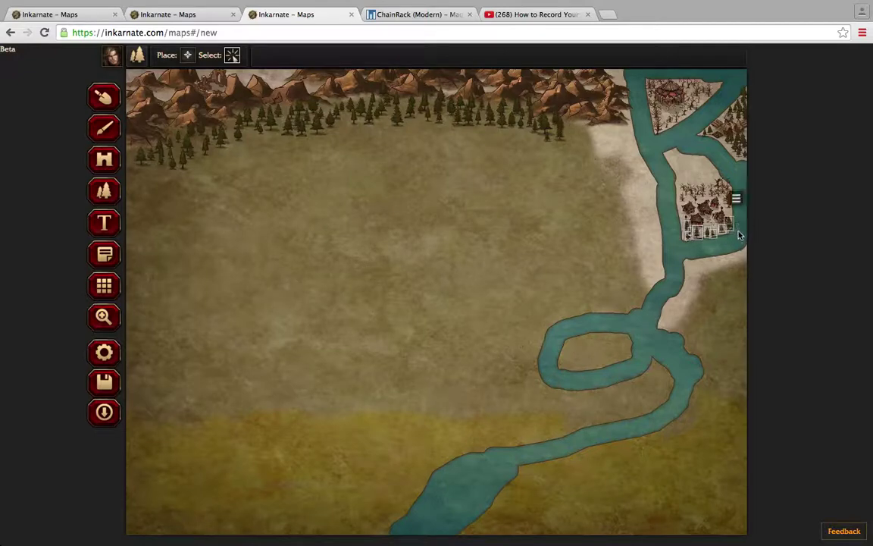
{"action": "left_click", "coordinate": [736, 200]}
{"action": "left_click", "coordinate": [741, 219]}
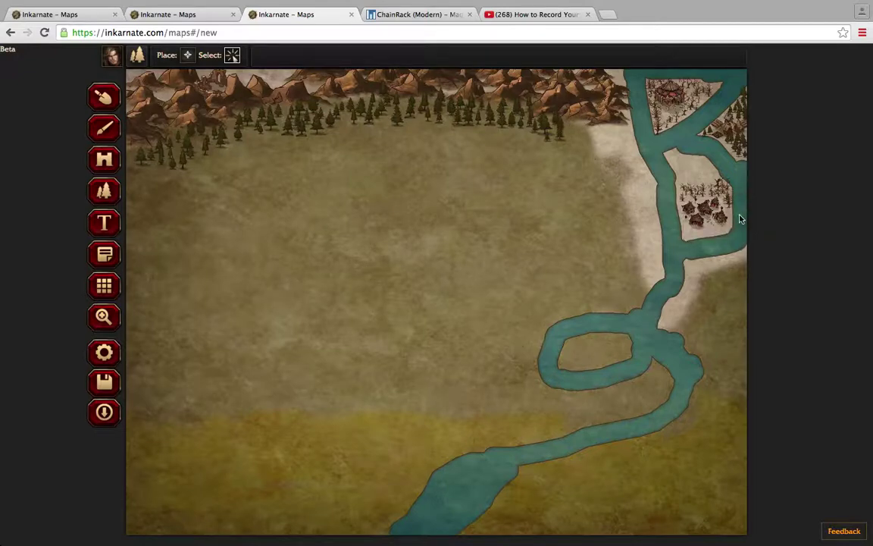
{"action": "left_click", "coordinate": [187, 54]}
{"action": "left_click", "coordinate": [315, 58]}
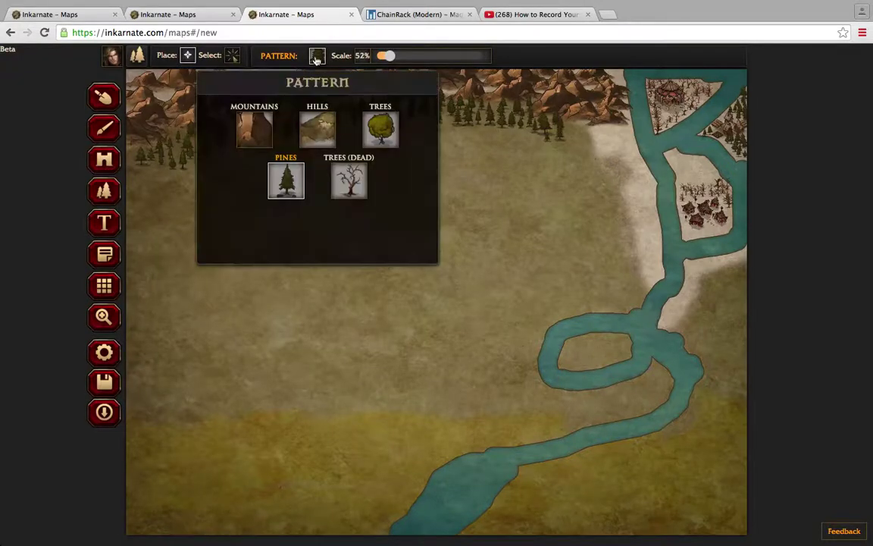
{"action": "left_click", "coordinate": [316, 58]}
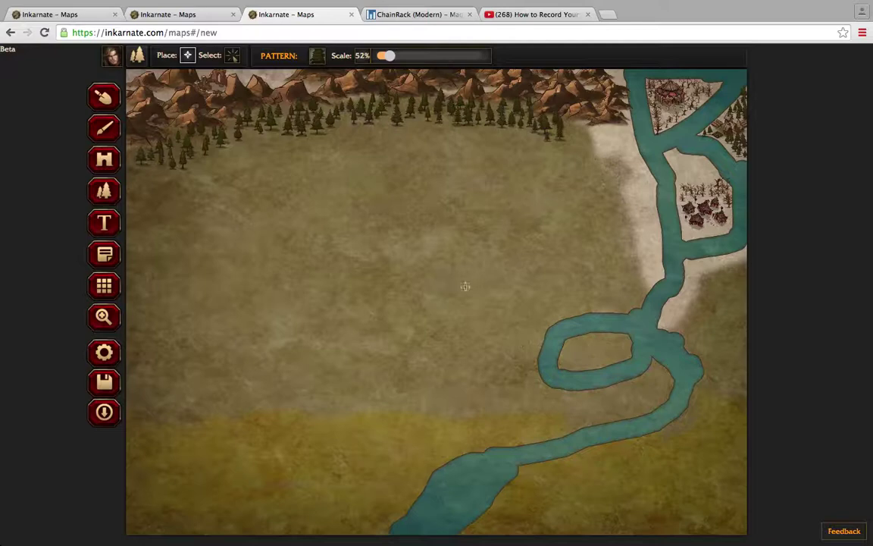
- Place a Capital object at 52% scale on the grassland just south of the northwestern pines
{"action": "left_click", "coordinate": [103, 160]}
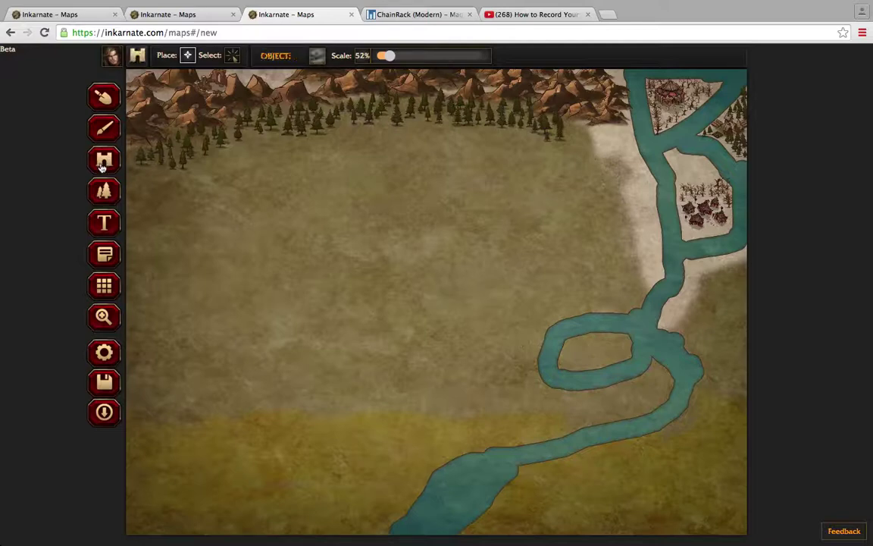
{"action": "left_click", "coordinate": [311, 62]}
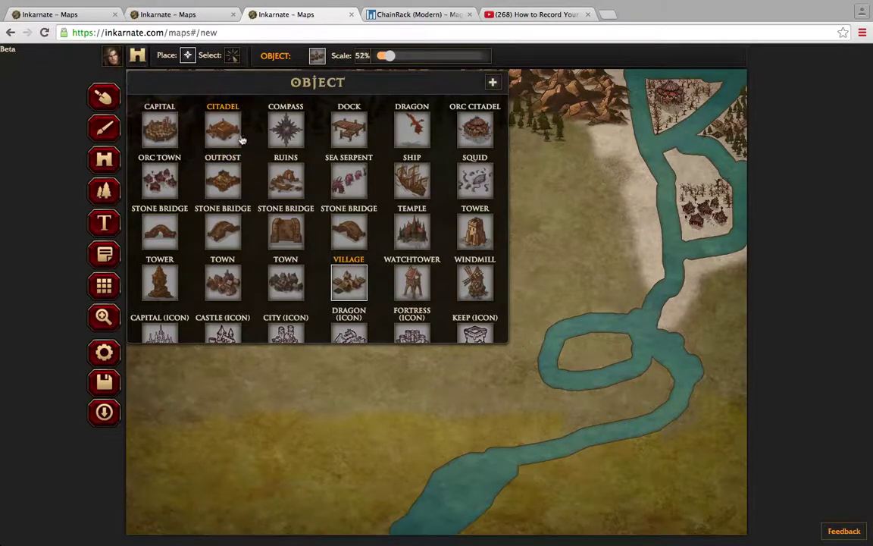
{"action": "scroll", "coordinate": [253, 195], "scroll_direction": "down", "scroll_amount": 3}
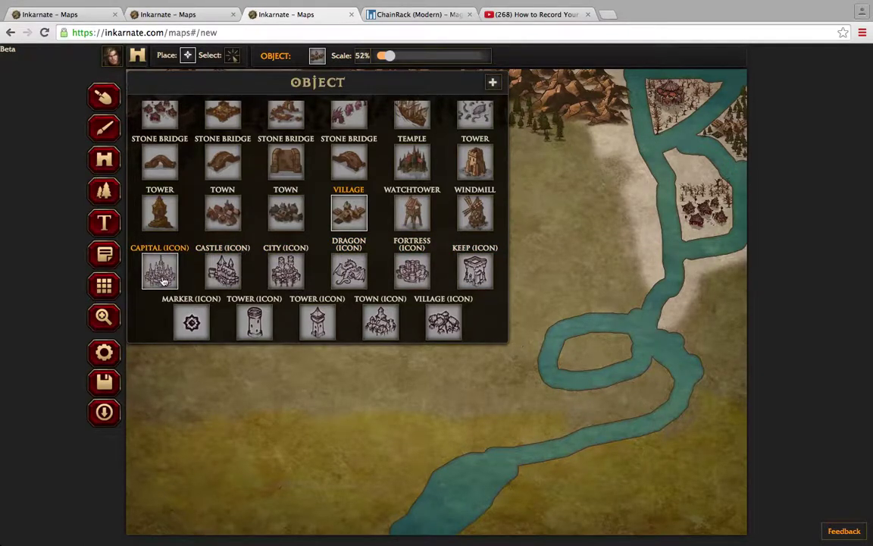
{"action": "scroll", "coordinate": [241, 305], "scroll_direction": "up", "scroll_amount": 2}
{"action": "scroll", "coordinate": [241, 304], "scroll_direction": "up", "scroll_amount": 1}
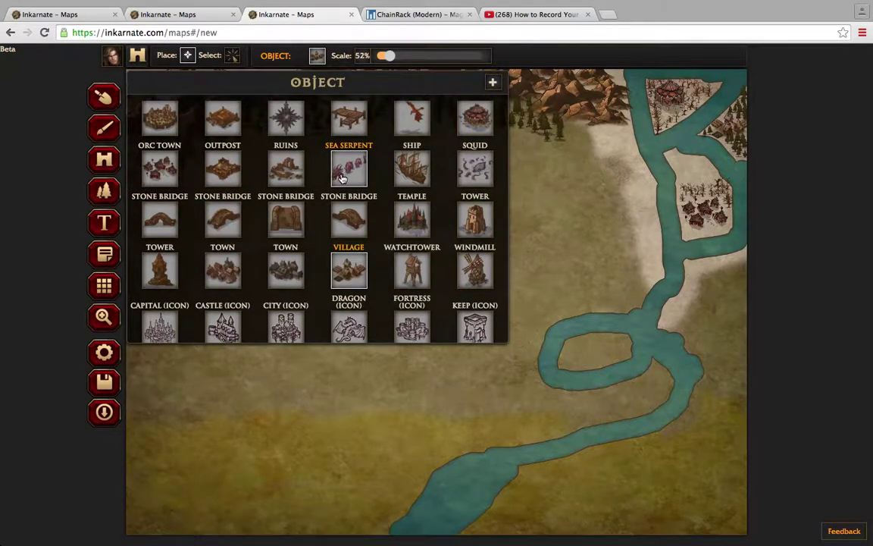
{"action": "scroll", "coordinate": [342, 179], "scroll_direction": "down", "scroll_amount": 2}
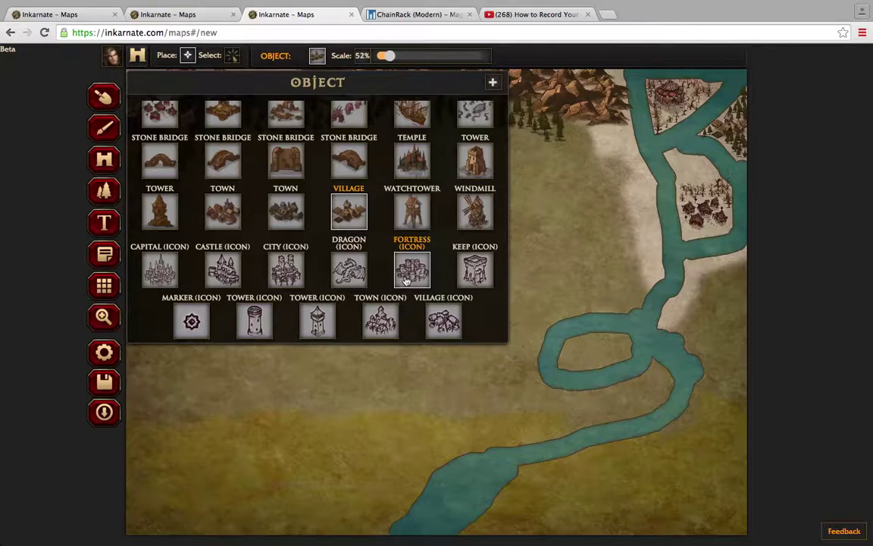
{"action": "scroll", "coordinate": [406, 280], "scroll_direction": "up", "scroll_amount": 3}
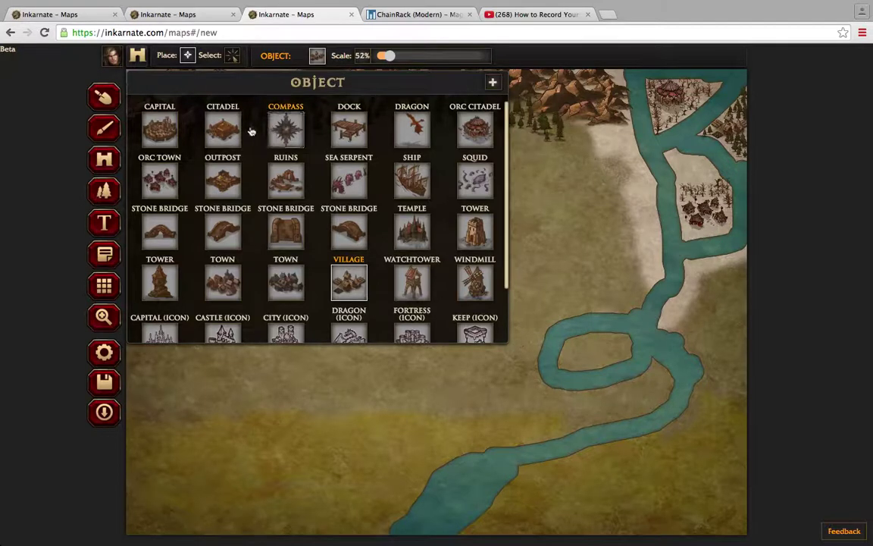
{"action": "left_click", "coordinate": [156, 125]}
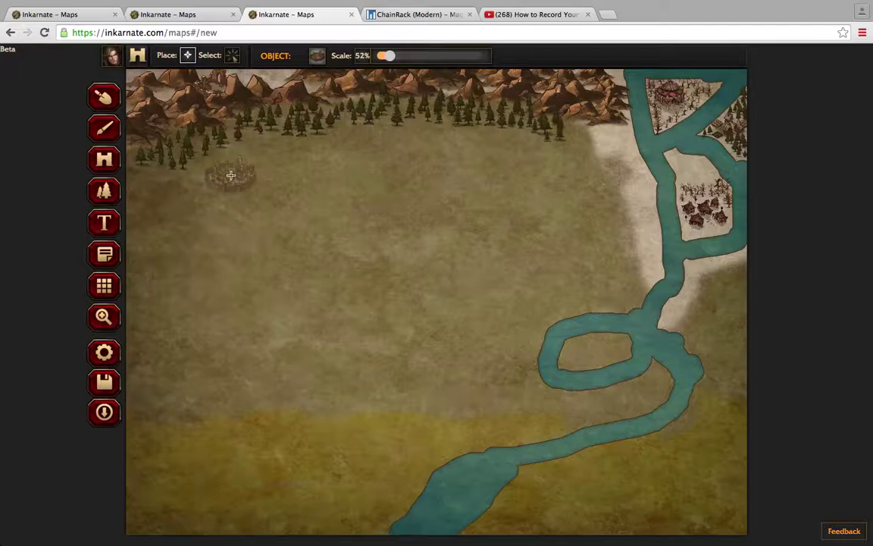
{"action": "left_click", "coordinate": [228, 182]}
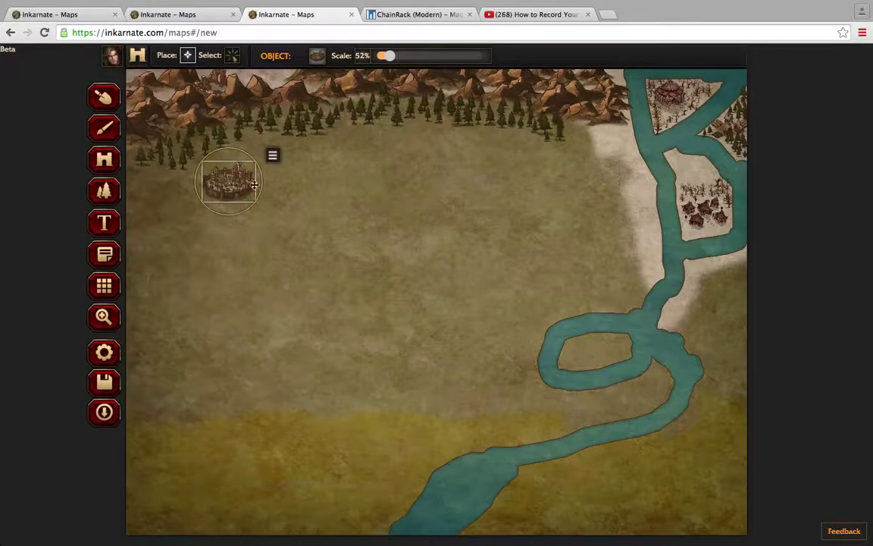
- Move the capital northwest against the edge of the pines, scale it to 50%, and deselect it
{"action": "left_click_drag", "start_coordinate": [260, 187], "coordinate": [212, 171]}
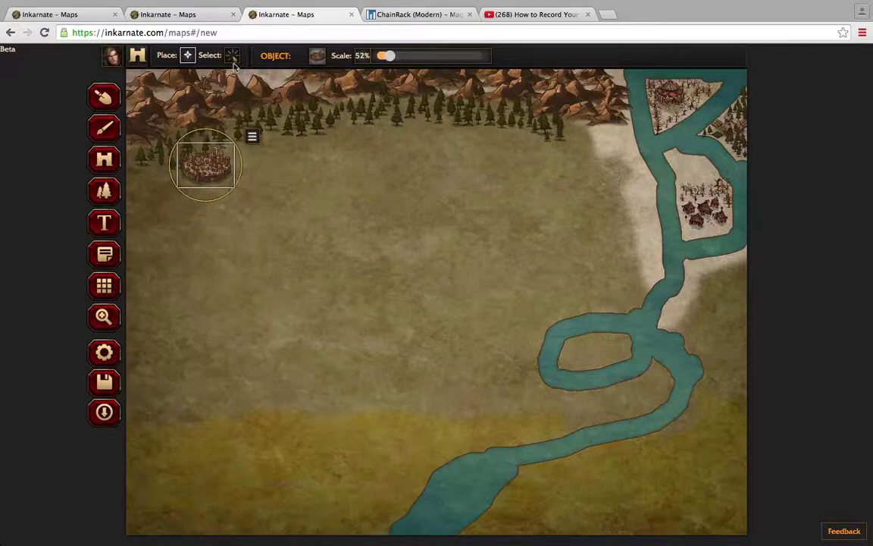
{"action": "mouse_move", "coordinate": [392, 60]}
{"action": "left_mouse_down"}
{"action": "mouse_move", "coordinate": [502, 62]}
{"action": "mouse_move", "coordinate": [388, 65]}
{"action": "left_mouse_up"}
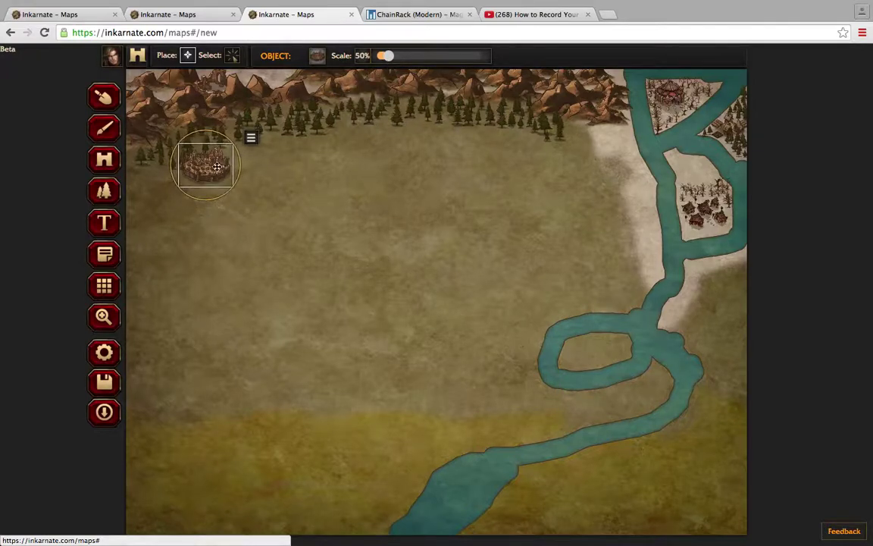
{"action": "left_click_drag", "start_coordinate": [219, 167], "coordinate": [216, 169]}
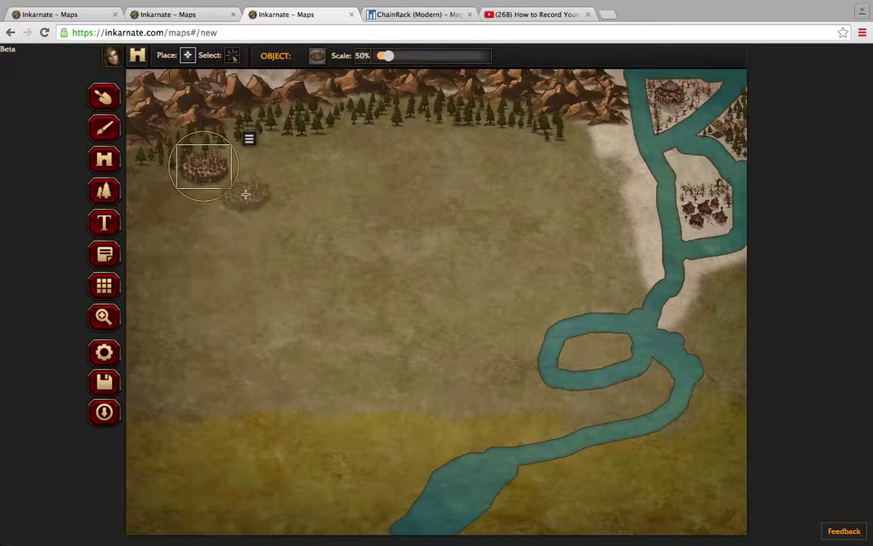
{"action": "left_click", "coordinate": [233, 57]}
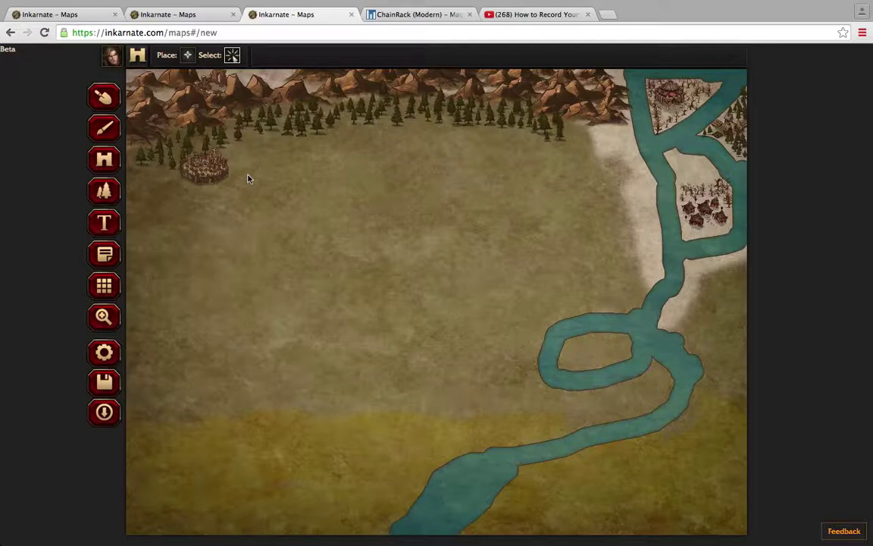
{"action": "left_click", "coordinate": [680, 337]}
- Carve a winding river with a size 8 circle in subtract mode, from the northern mountains southeast to the wide southern river
{"action": "left_click", "coordinate": [90, 92]}
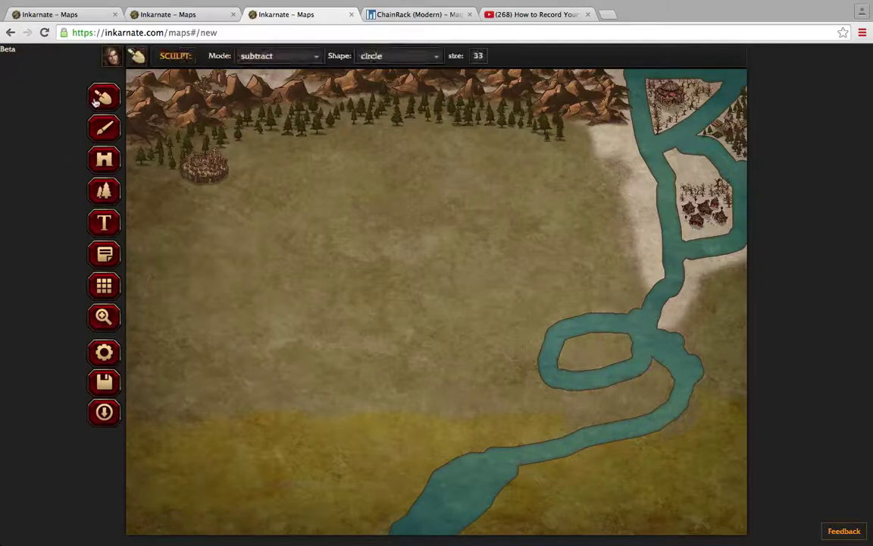
{"action": "left_click", "coordinate": [436, 60]}
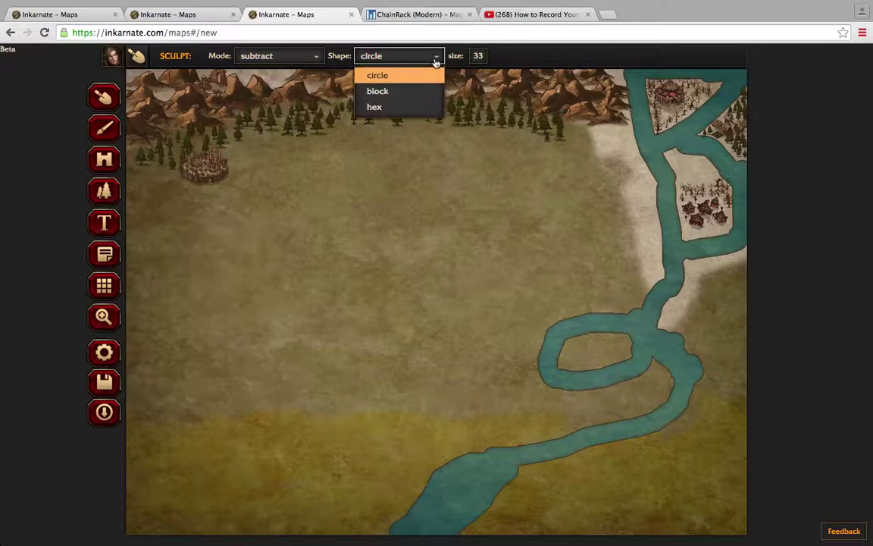
{"action": "left_click", "coordinate": [481, 59]}
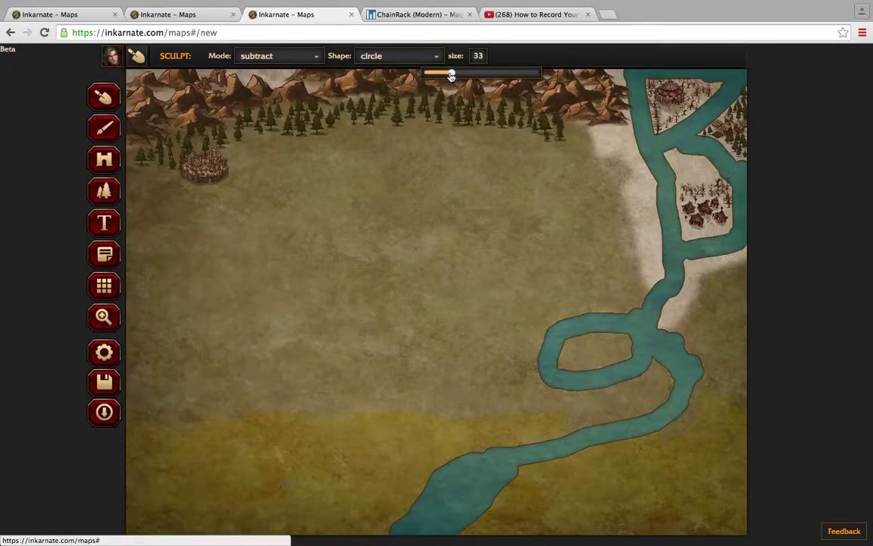
{"action": "left_click_drag", "start_coordinate": [453, 74], "coordinate": [428, 78]}
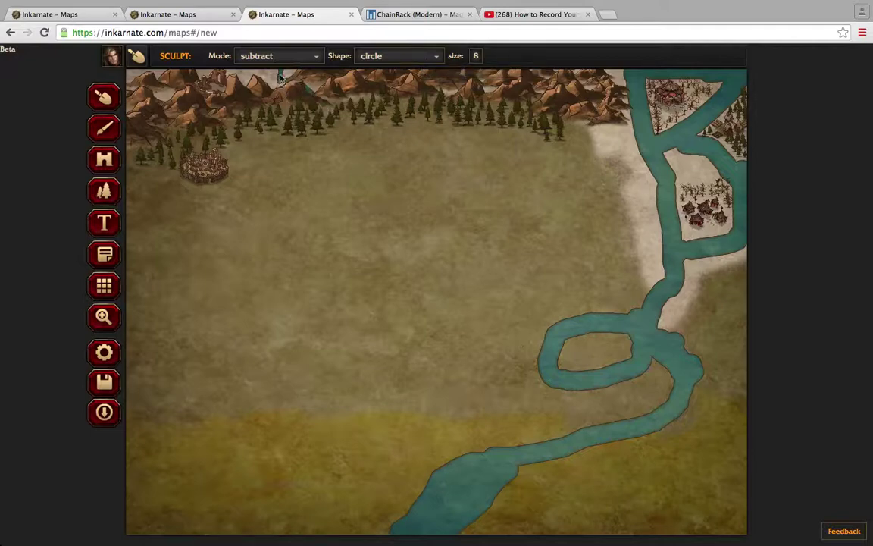
{"action": "left_click_drag", "start_coordinate": [286, 73], "coordinate": [280, 78]}
{"action": "left_click_drag", "start_coordinate": [323, 115], "coordinate": [322, 128]}
{"action": "left_click_drag", "start_coordinate": [328, 157], "coordinate": [355, 211]}
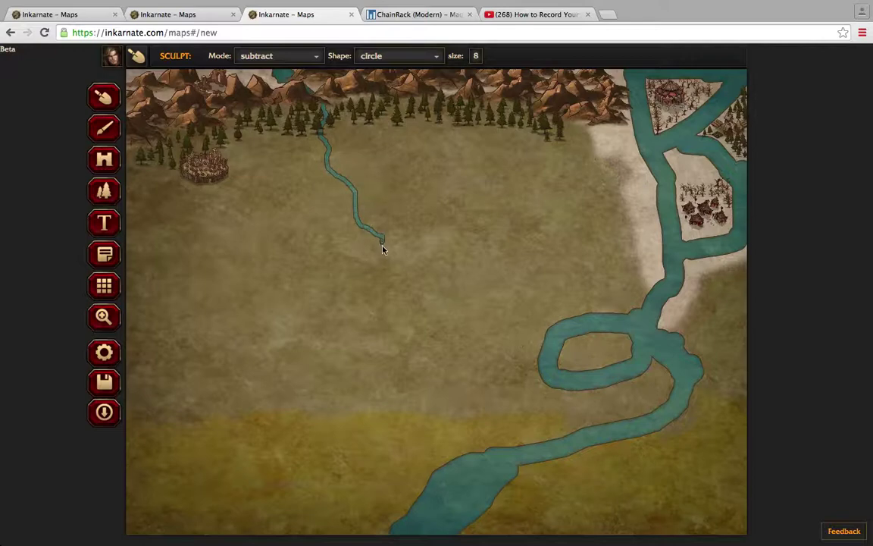
{"action": "left_click_drag", "start_coordinate": [383, 249], "coordinate": [407, 263]}
{"action": "left_click_drag", "start_coordinate": [429, 281], "coordinate": [426, 300]}
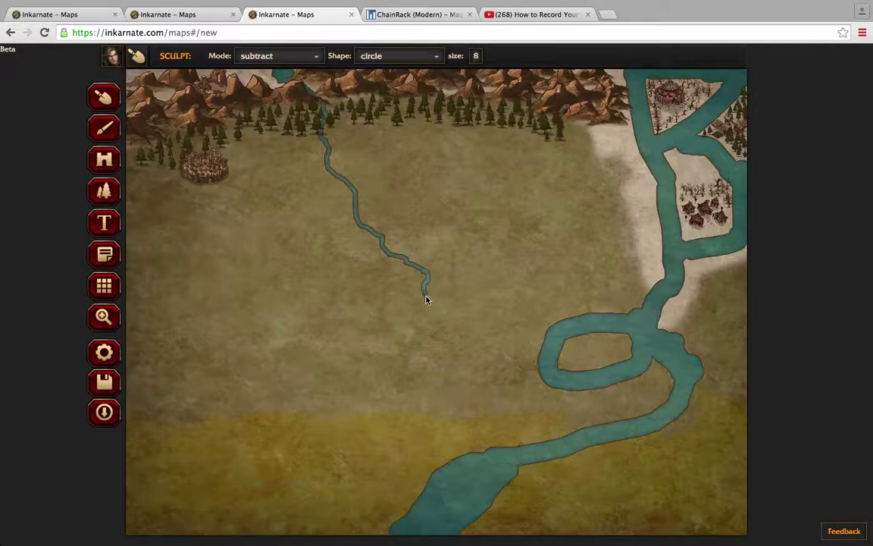
{"action": "left_click_drag", "start_coordinate": [451, 338], "coordinate": [447, 352]}
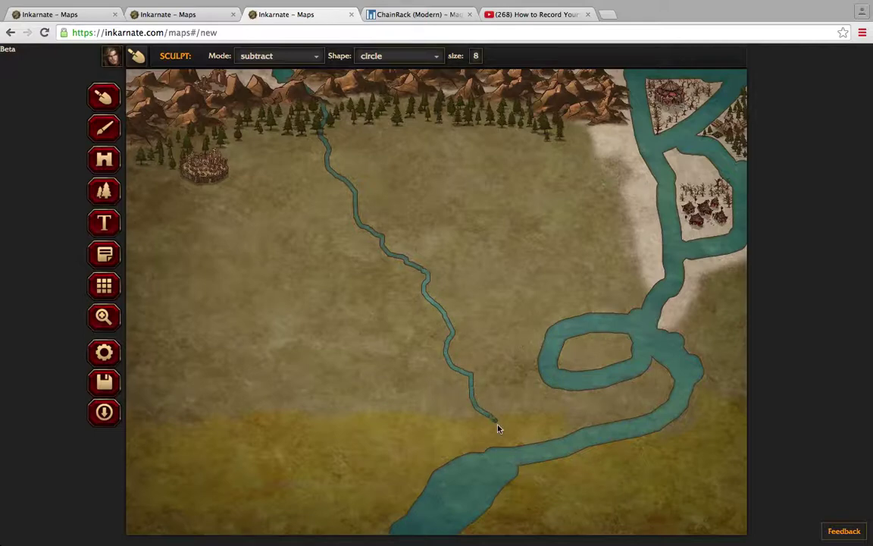
{"action": "left_click_drag", "start_coordinate": [498, 428], "coordinate": [502, 447]}
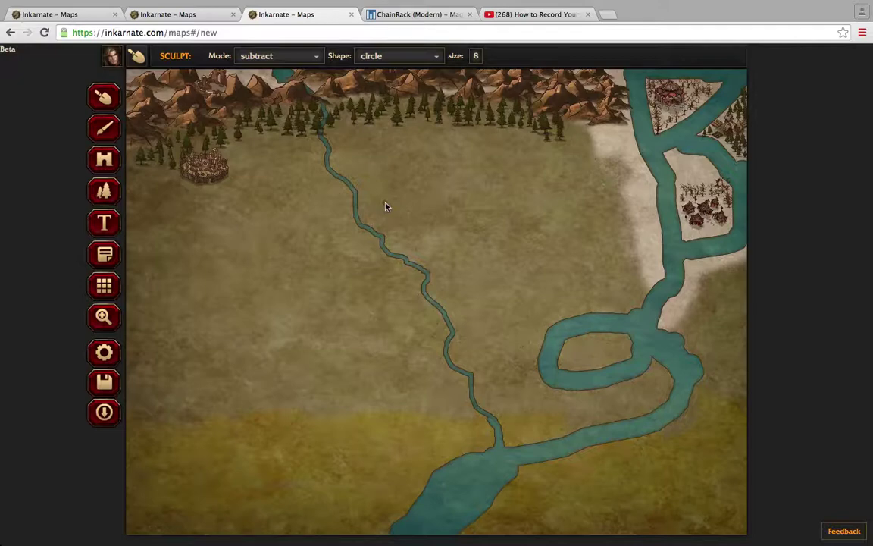
- Carve a thin size 3 branch southwest from the new river's upper bend, ending in a small lake outline
{"action": "left_click", "coordinate": [476, 56]}
{"action": "left_click", "coordinate": [476, 56]}
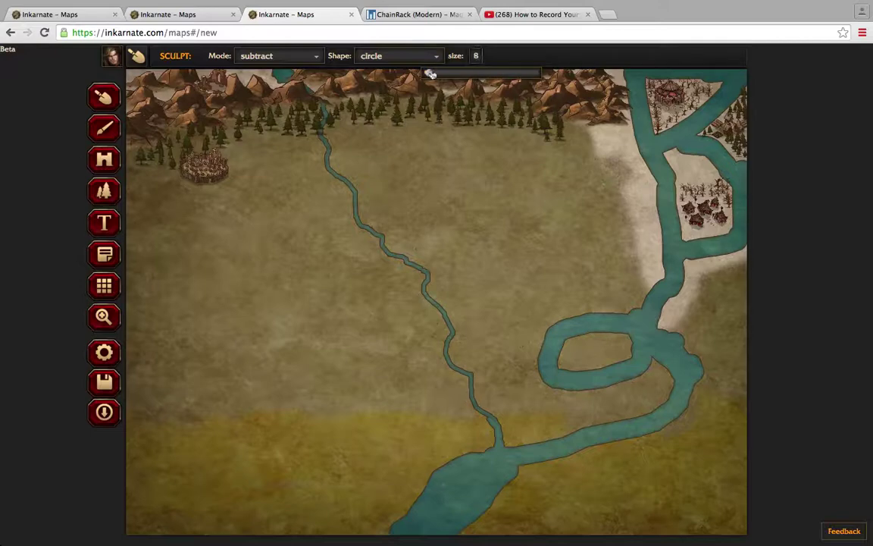
{"action": "left_click_drag", "start_coordinate": [429, 73], "coordinate": [416, 79]}
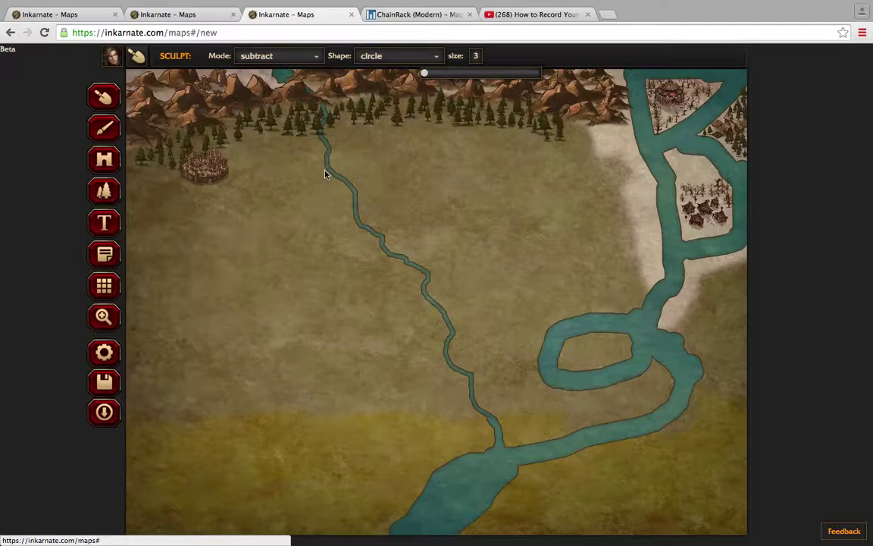
{"action": "left_click_drag", "start_coordinate": [320, 179], "coordinate": [309, 192]}
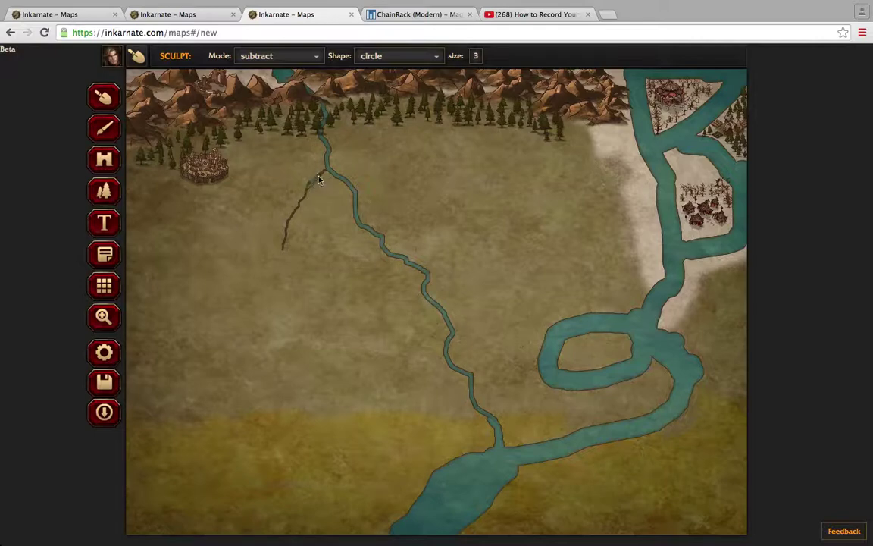
{"action": "mouse_move", "coordinate": [308, 189]}
{"action": "left_mouse_down"}
{"action": "mouse_move", "coordinate": [285, 251]}
{"action": "mouse_move", "coordinate": [280, 237]}
{"action": "mouse_move", "coordinate": [290, 238]}
{"action": "left_mouse_up"}
{"action": "left_click_drag", "start_coordinate": [285, 276], "coordinate": [287, 263]}
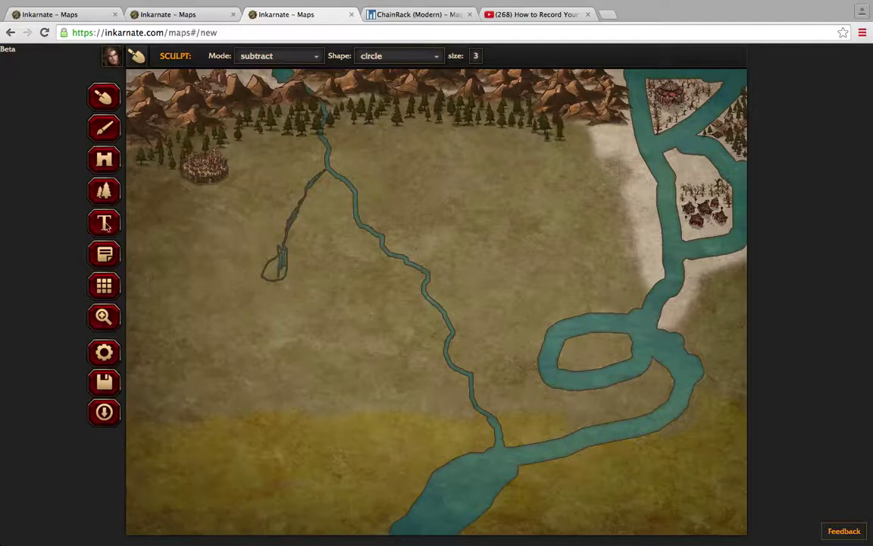
- Fill in and round out the small lake at the end of the thin branch using a size 10 subtract brush
{"action": "left_click", "coordinate": [106, 317]}
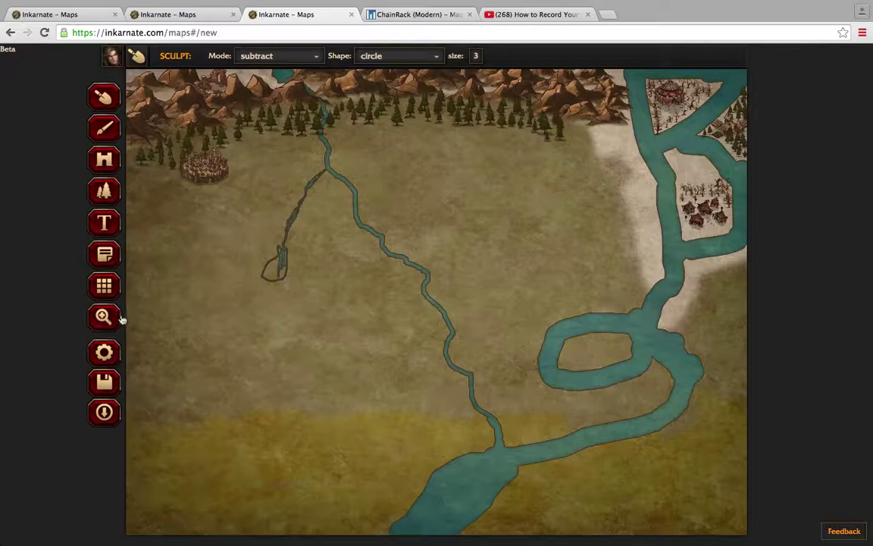
{"action": "left_click", "coordinate": [283, 266]}
{"action": "left_click", "coordinate": [281, 262]}
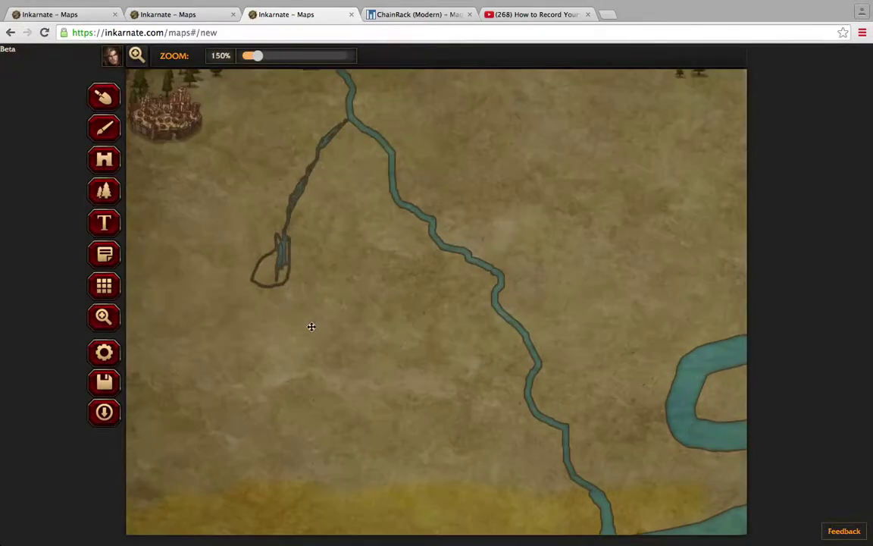
{"action": "left_click_drag", "start_coordinate": [278, 266], "coordinate": [313, 311]}
{"action": "left_click", "coordinate": [319, 336]}
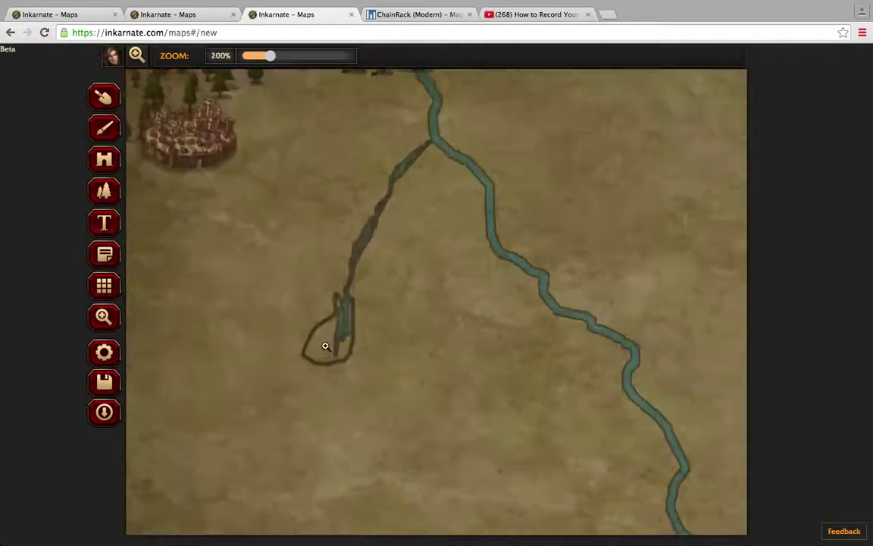
{"action": "left_click", "coordinate": [103, 106]}
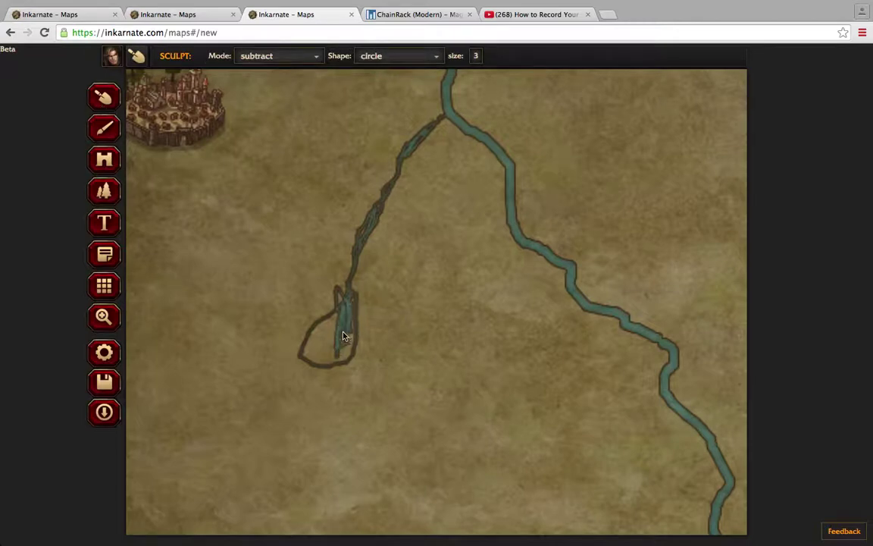
{"action": "mouse_move", "coordinate": [340, 339]}
{"action": "left_mouse_down"}
{"action": "mouse_move", "coordinate": [328, 357]}
{"action": "mouse_move", "coordinate": [334, 325]}
{"action": "mouse_move", "coordinate": [324, 347]}
{"action": "mouse_move", "coordinate": [328, 333]}
{"action": "left_mouse_up"}
{"action": "left_click", "coordinate": [477, 59]}
{"action": "mouse_move", "coordinate": [424, 73]}
{"action": "left_mouse_down"}
{"action": "mouse_move", "coordinate": [435, 78]}
{"action": "mouse_move", "coordinate": [429, 72]}
{"action": "left_mouse_up"}
{"action": "mouse_move", "coordinate": [361, 300]}
{"action": "left_mouse_down"}
{"action": "mouse_move", "coordinate": [331, 343]}
{"action": "mouse_move", "coordinate": [339, 309]}
{"action": "mouse_move", "coordinate": [342, 318]}
{"action": "mouse_move", "coordinate": [318, 347]}
{"action": "mouse_move", "coordinate": [347, 335]}
{"action": "mouse_move", "coordinate": [346, 326]}
{"action": "mouse_move", "coordinate": [321, 335]}
{"action": "mouse_move", "coordinate": [308, 356]}
{"action": "mouse_move", "coordinate": [347, 351]}
{"action": "mouse_move", "coordinate": [344, 335]}
{"action": "mouse_move", "coordinate": [323, 350]}
{"action": "mouse_move", "coordinate": [338, 311]}
{"action": "left_mouse_up"}
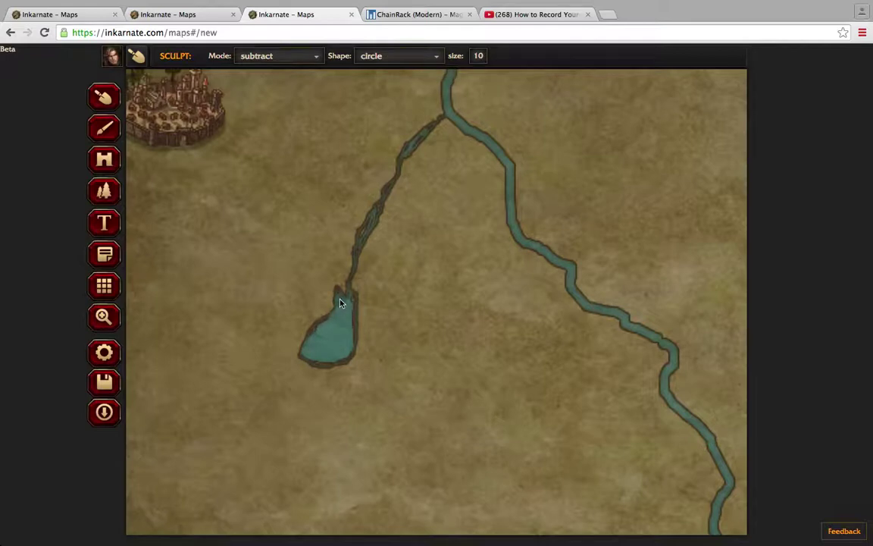
{"action": "mouse_move", "coordinate": [342, 303]}
{"action": "left_mouse_down"}
{"action": "mouse_move", "coordinate": [312, 345]}
{"action": "mouse_move", "coordinate": [351, 312]}
{"action": "mouse_move", "coordinate": [340, 361]}
{"action": "left_mouse_up"}
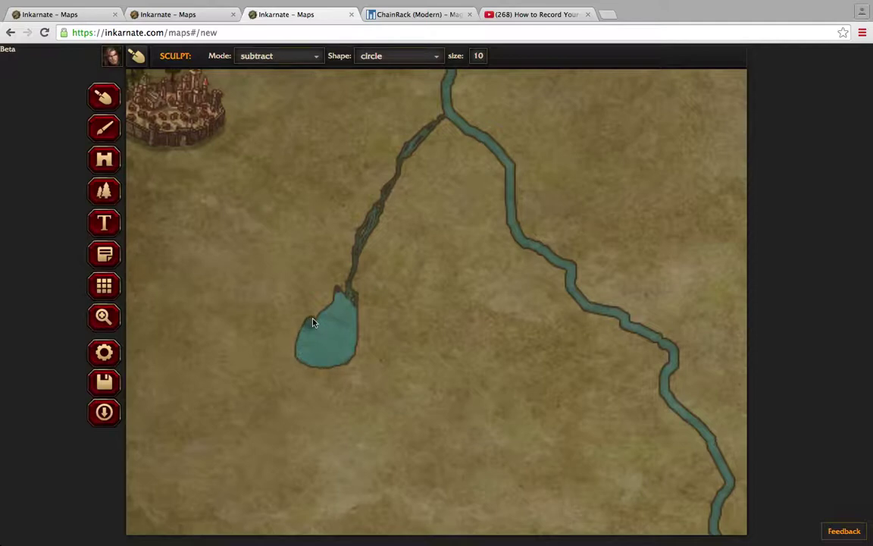
{"action": "left_click_drag", "start_coordinate": [329, 307], "coordinate": [337, 304]}
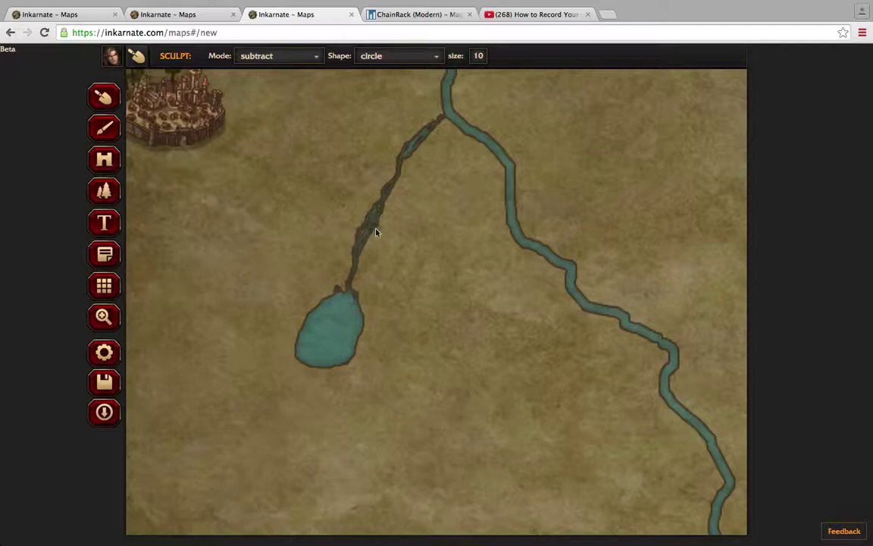
- Widen the thin branch between the river fork and the small lake using a size 4 circle in subtract mode
{"action": "left_click", "coordinate": [478, 56]}
{"action": "left_click", "coordinate": [103, 318]}
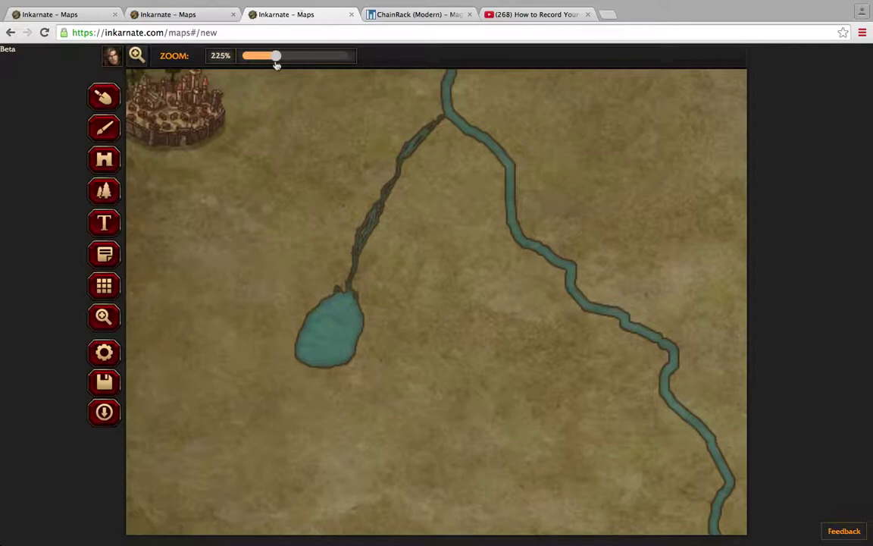
{"action": "left_click_drag", "start_coordinate": [277, 64], "coordinate": [203, 52]}
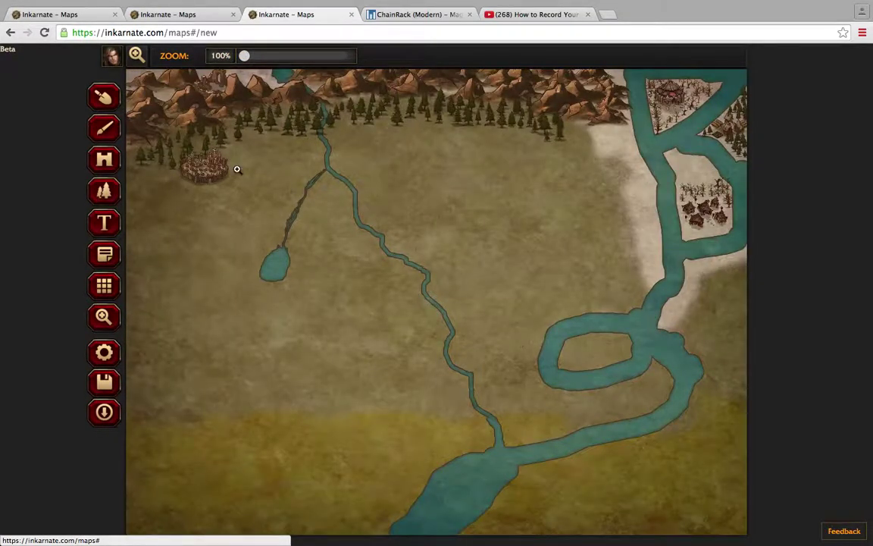
{"action": "left_click", "coordinate": [103, 99]}
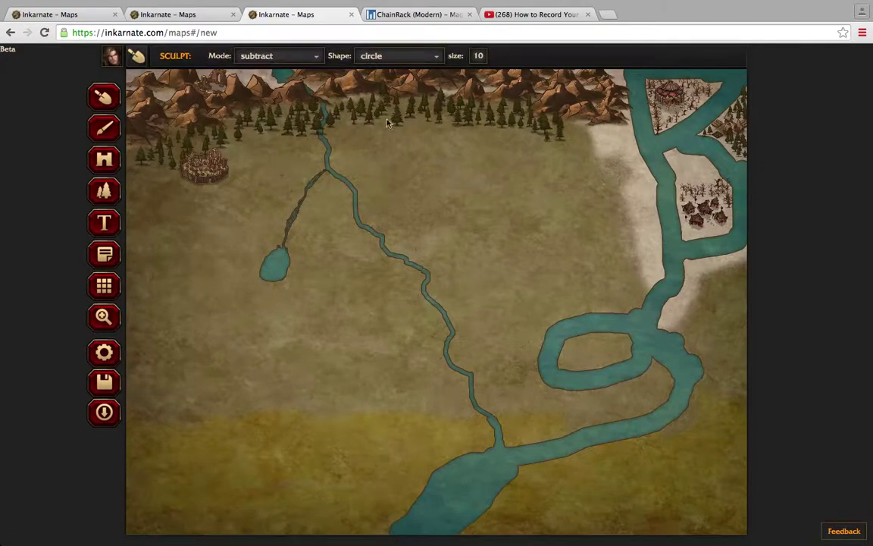
{"action": "left_click", "coordinate": [478, 56]}
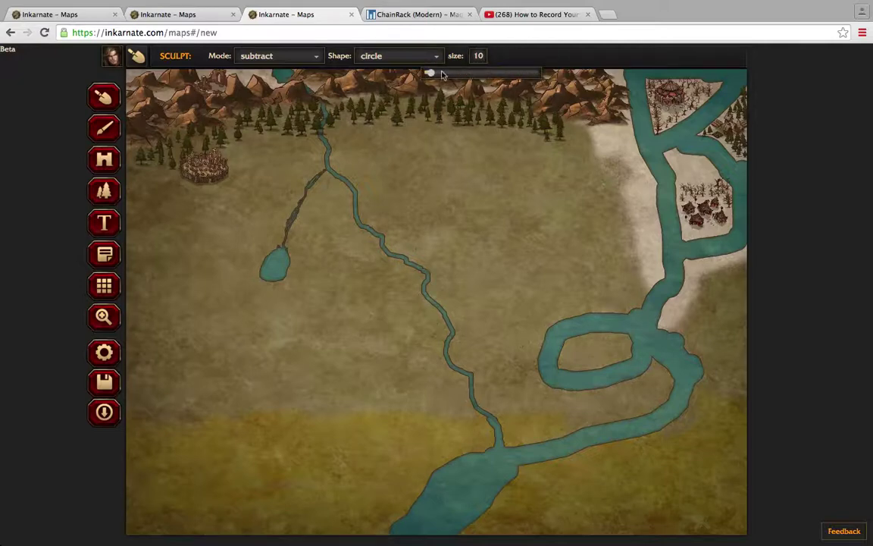
{"action": "left_click_drag", "start_coordinate": [430, 74], "coordinate": [426, 76]}
{"action": "mouse_move", "coordinate": [328, 172]}
{"action": "left_mouse_down"}
{"action": "mouse_move", "coordinate": [285, 232]}
{"action": "mouse_move", "coordinate": [296, 213]}
{"action": "mouse_move", "coordinate": [294, 222]}
{"action": "left_mouse_up"}
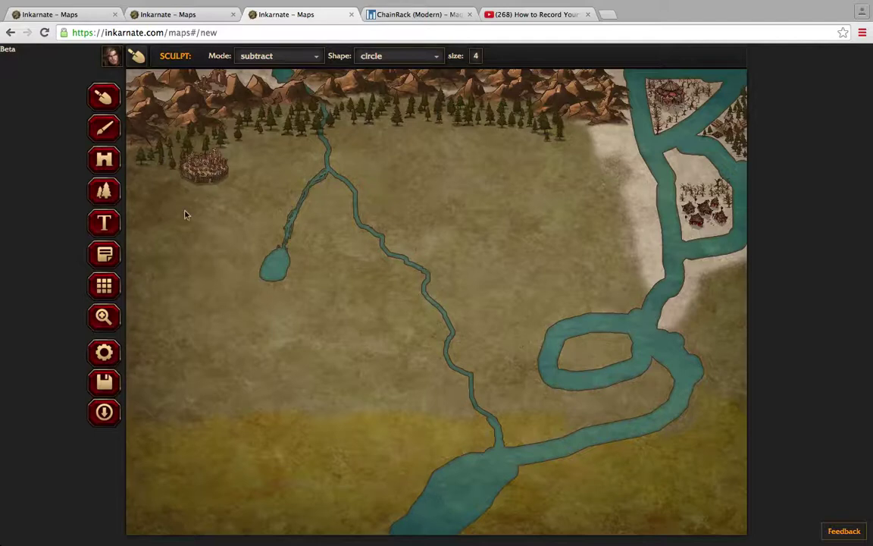
- Move the capital east to the river's west bank, just above the fork, and deselect it
{"action": "left_click", "coordinate": [104, 160]}
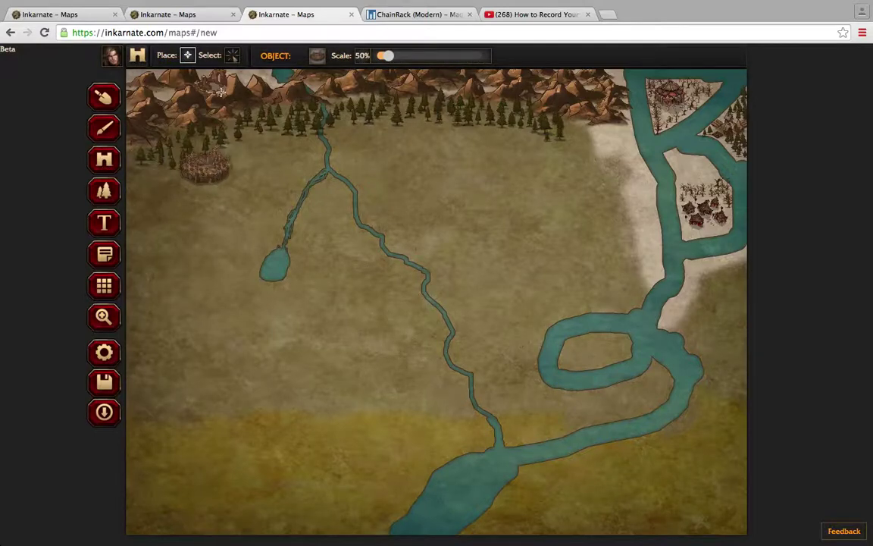
{"action": "left_click", "coordinate": [231, 56]}
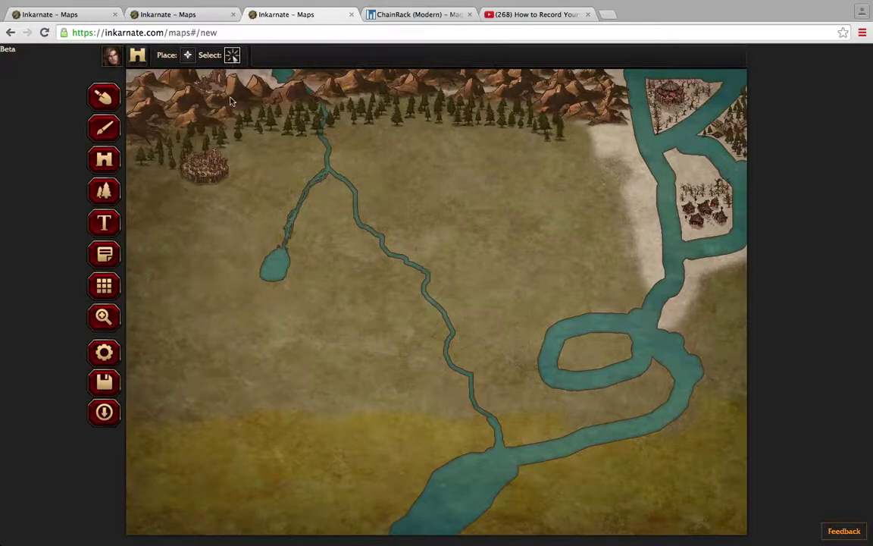
{"action": "left_click", "coordinate": [194, 156]}
{"action": "left_click_drag", "start_coordinate": [231, 165], "coordinate": [306, 156]}
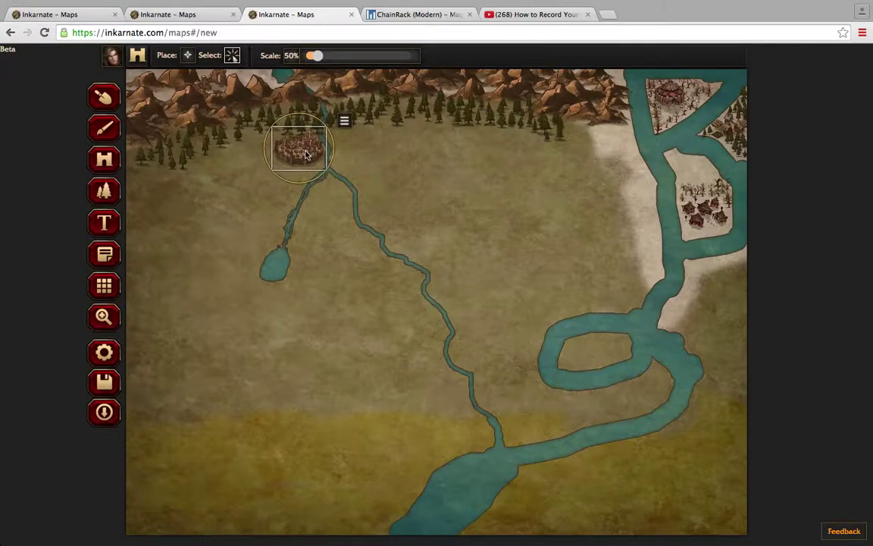
{"action": "left_click", "coordinate": [350, 166]}
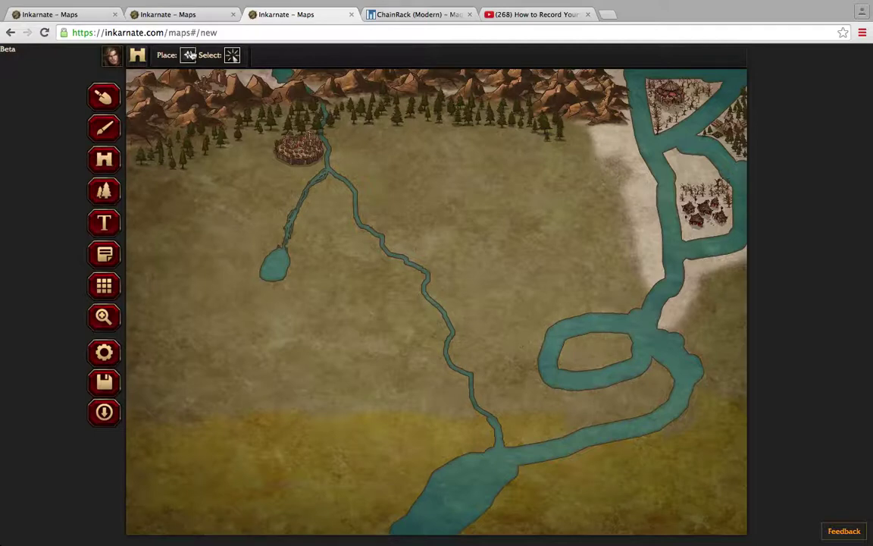
- Place a citadel at 50% scale on the land just southeast of the wide southern river
{"action": "left_click", "coordinate": [190, 55]}
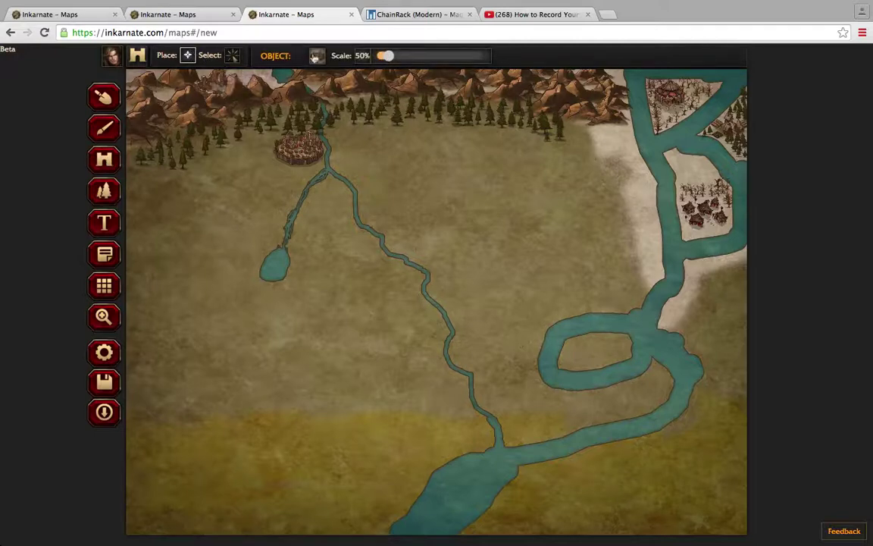
{"action": "left_click", "coordinate": [317, 57]}
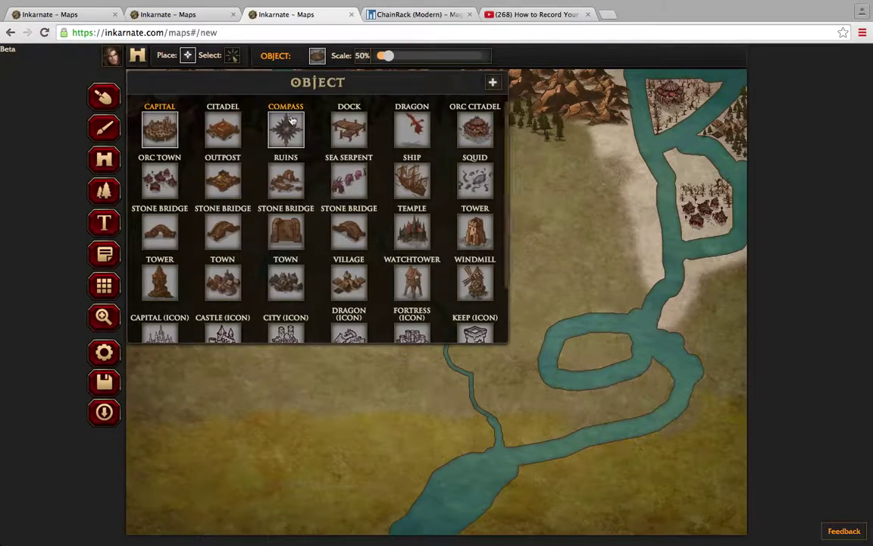
{"action": "left_click", "coordinate": [231, 131]}
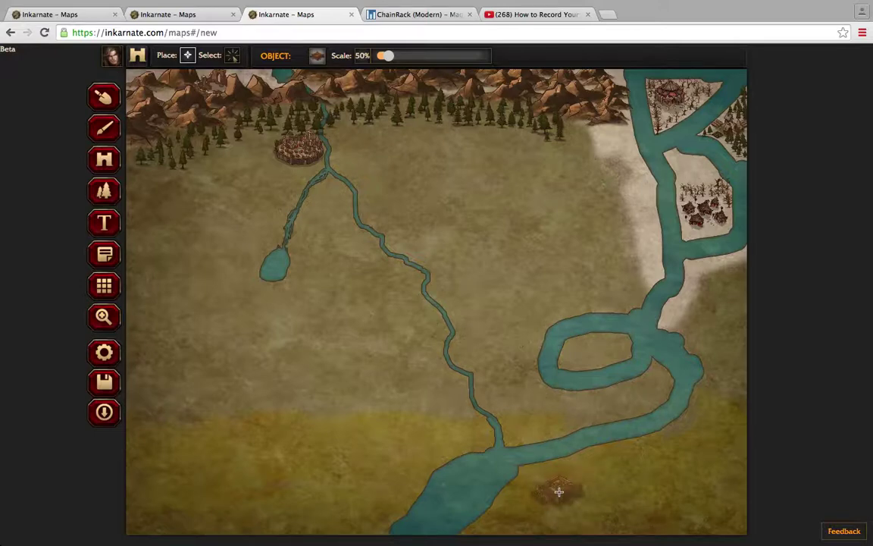
{"action": "left_click", "coordinate": [558, 492]}
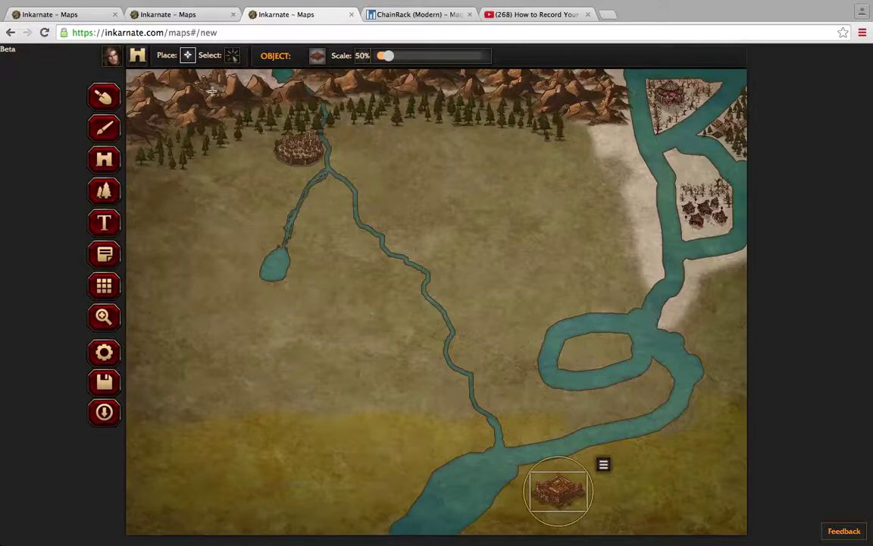
- Place a line of leafy trees at 50% scale along the riverbank west and northwest of the citadel
{"action": "left_click", "coordinate": [105, 189]}
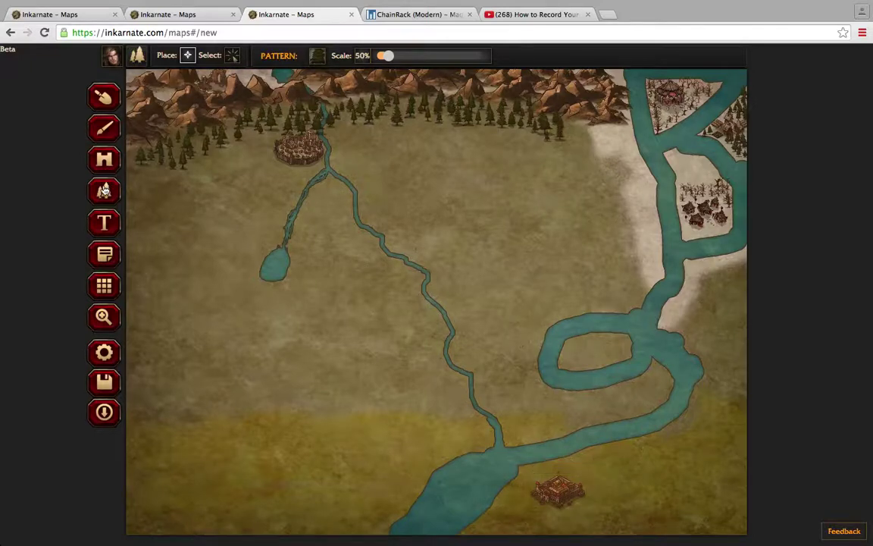
{"action": "left_click", "coordinate": [316, 59]}
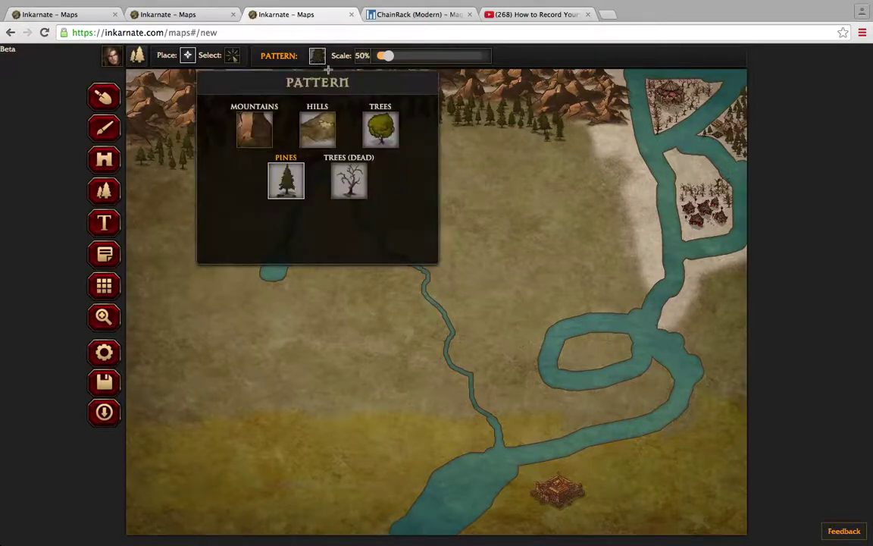
{"action": "left_click", "coordinate": [382, 127]}
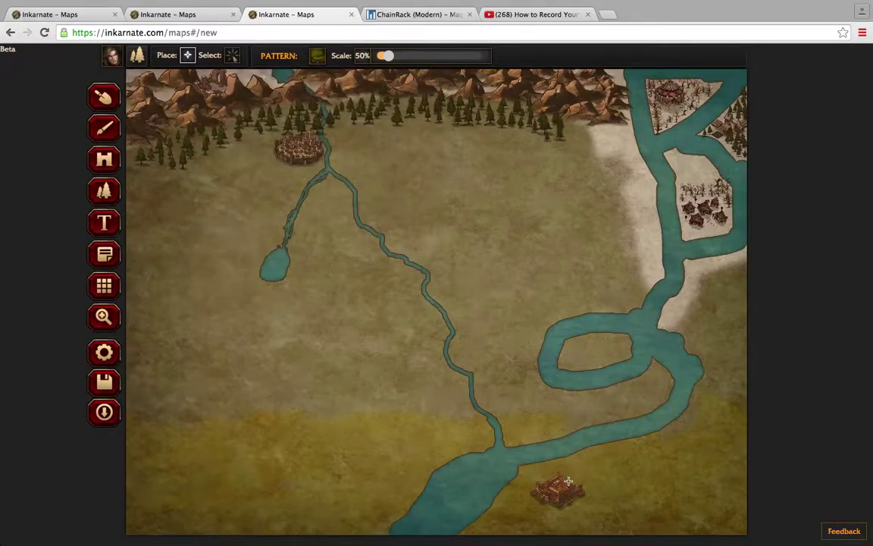
{"action": "left_click", "coordinate": [476, 529]}
{"action": "left_click", "coordinate": [486, 526]}
{"action": "left_click", "coordinate": [496, 515]}
{"action": "left_click", "coordinate": [505, 506]}
{"action": "left_click", "coordinate": [510, 498]}
{"action": "left_click", "coordinate": [513, 494]}
{"action": "left_click", "coordinate": [521, 478]}
{"action": "left_click", "coordinate": [537, 468]}
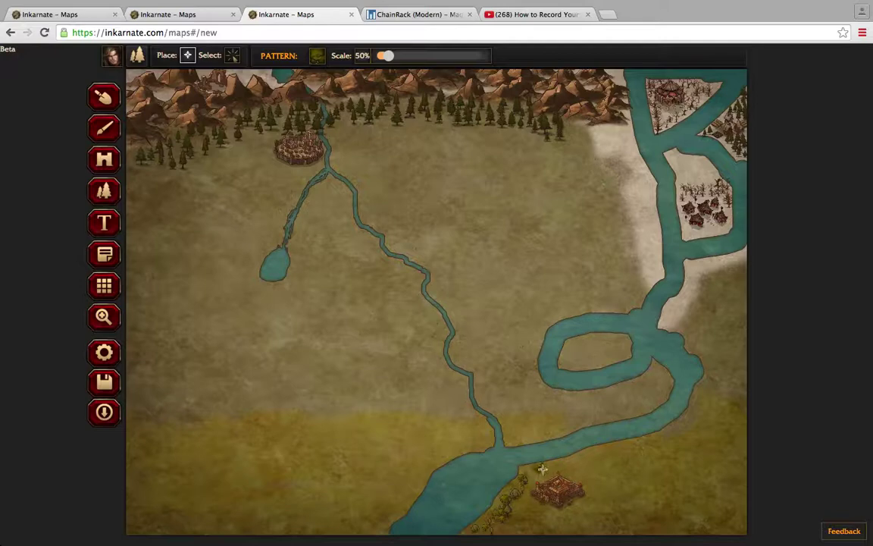
- Continue the row of trees eastward between the citadel's north side and the river
{"action": "left_click", "coordinate": [547, 467]}
{"action": "left_click", "coordinate": [558, 465]}
{"action": "left_click", "coordinate": [575, 460]}
{"action": "left_click", "coordinate": [588, 462]}
{"action": "left_click", "coordinate": [602, 465]}
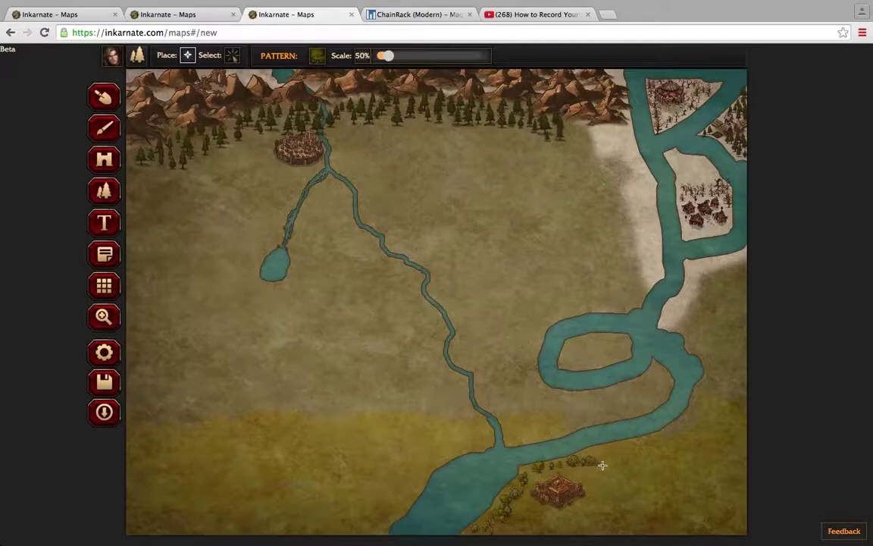
- Fill the land along the map's southern edge, south and east of the citadel, with a forest of leafy trees
{"action": "left_click", "coordinate": [566, 529]}
{"action": "left_click", "coordinate": [591, 529]}
{"action": "left_click", "coordinate": [614, 531]}
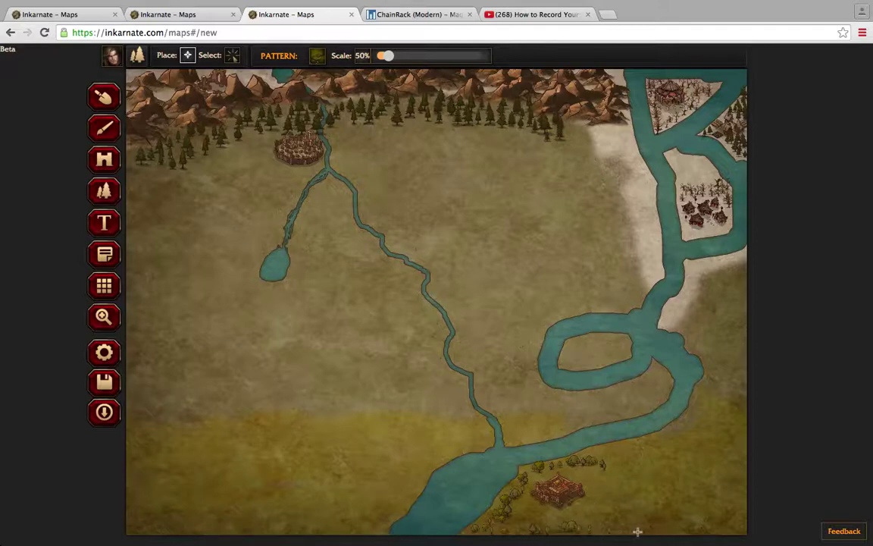
{"action": "left_click", "coordinate": [594, 529]}
{"action": "left_click", "coordinate": [645, 528]}
{"action": "left_click", "coordinate": [658, 528]}
{"action": "left_click", "coordinate": [692, 529]}
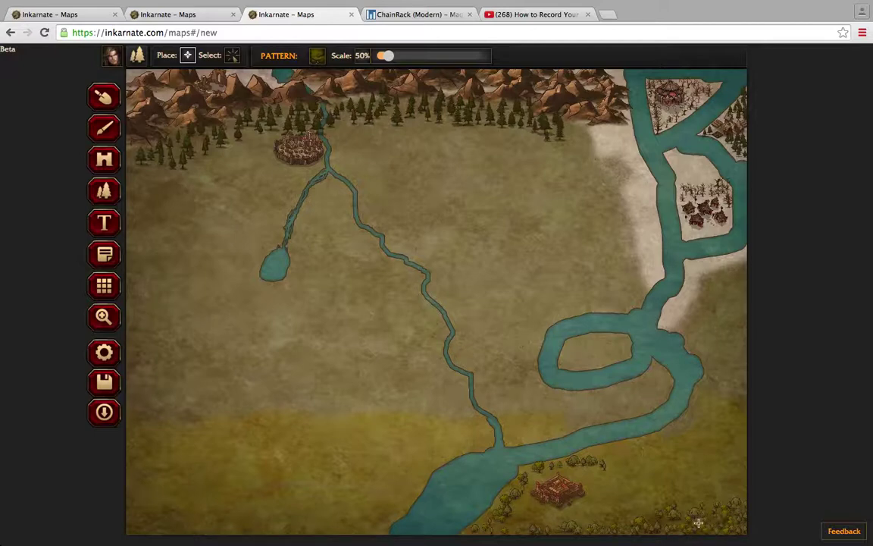
{"action": "left_click", "coordinate": [629, 490]}
{"action": "left_click", "coordinate": [611, 523]}
{"action": "left_click", "coordinate": [596, 516]}
{"action": "left_click", "coordinate": [614, 507]}
- Choose a town object for placement and set its scale to 35%
{"action": "left_click", "coordinate": [104, 161]}
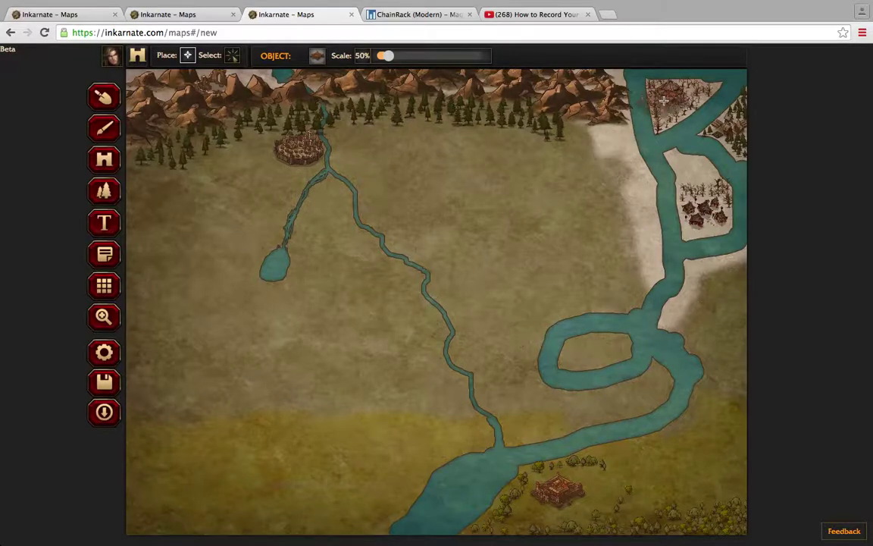
{"action": "left_click", "coordinate": [232, 56]}
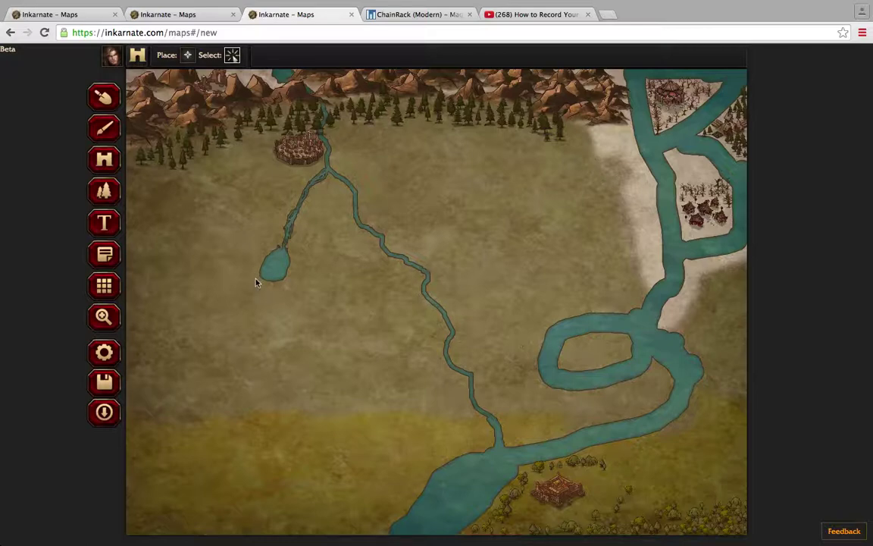
{"action": "left_click", "coordinate": [187, 55]}
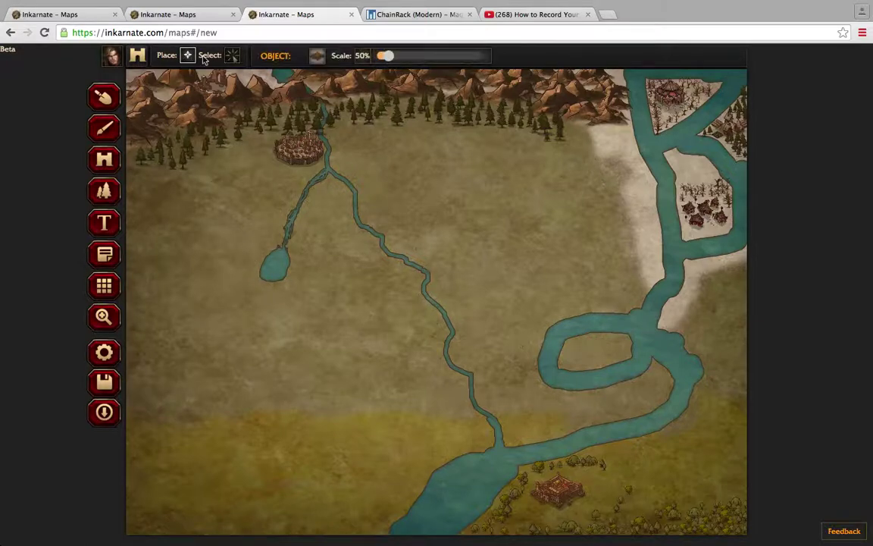
{"action": "left_click", "coordinate": [275, 260]}
{"action": "left_click", "coordinate": [317, 56]}
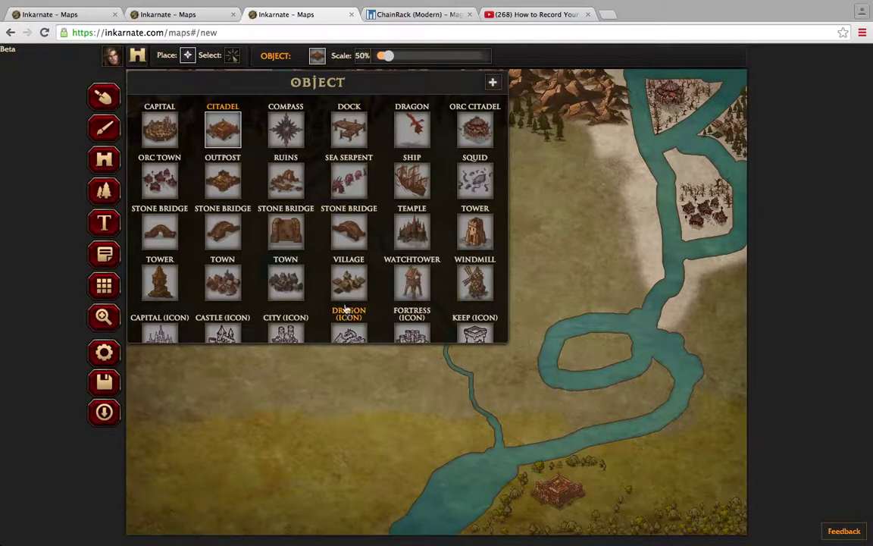
{"action": "left_click", "coordinate": [293, 292]}
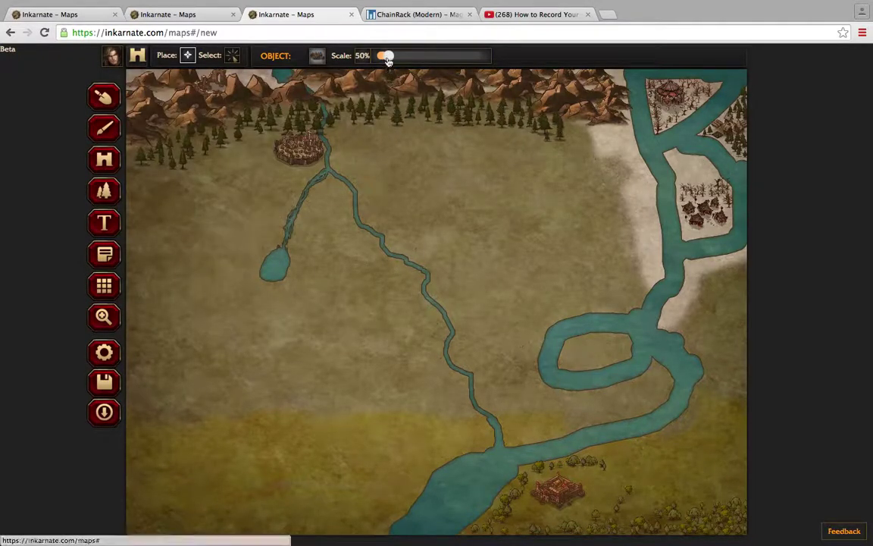
{"action": "left_click_drag", "start_coordinate": [386, 57], "coordinate": [341, 55]}
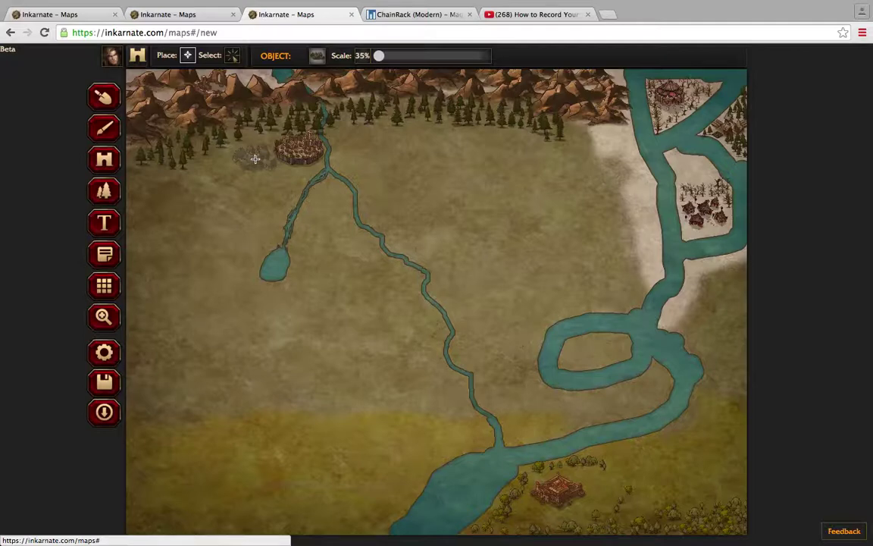
- Place a village at 35% scale on the west shore of the small lake and rotate it slightly
{"action": "left_click", "coordinate": [312, 61]}
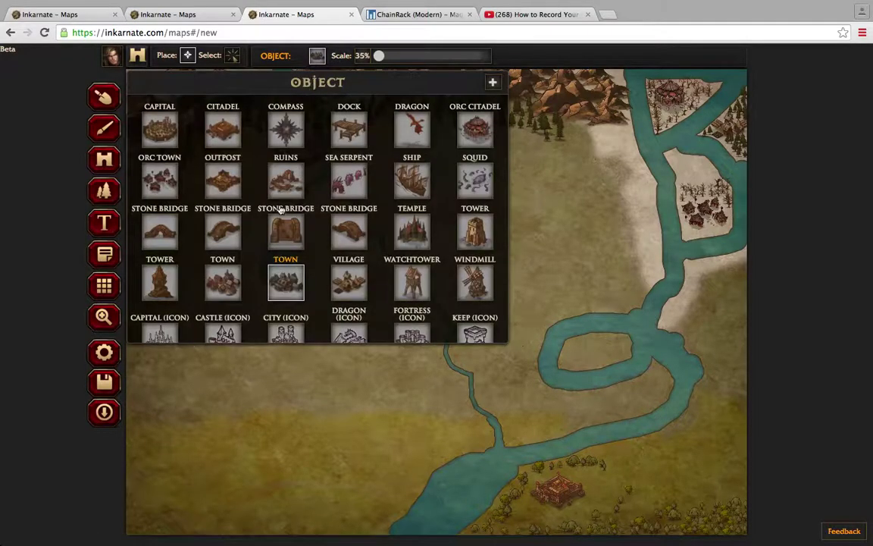
{"action": "left_click", "coordinate": [238, 292]}
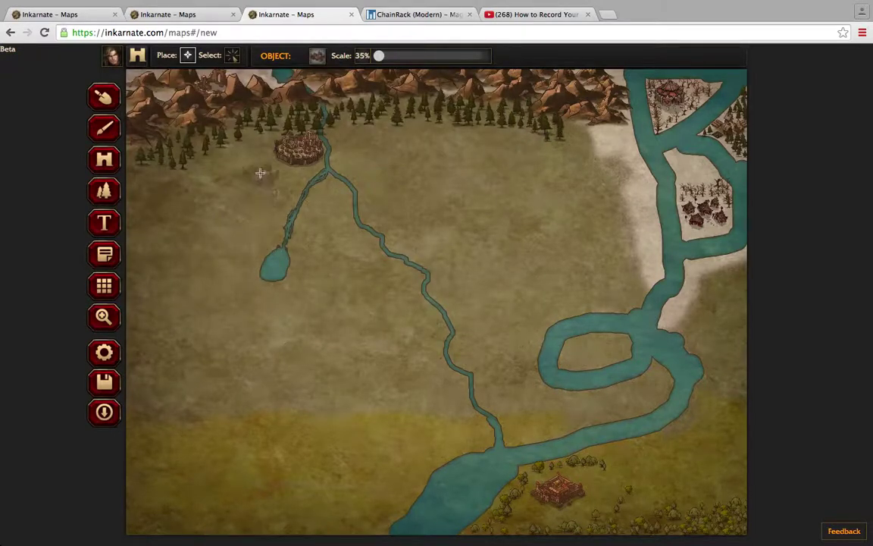
{"action": "left_click", "coordinate": [317, 61]}
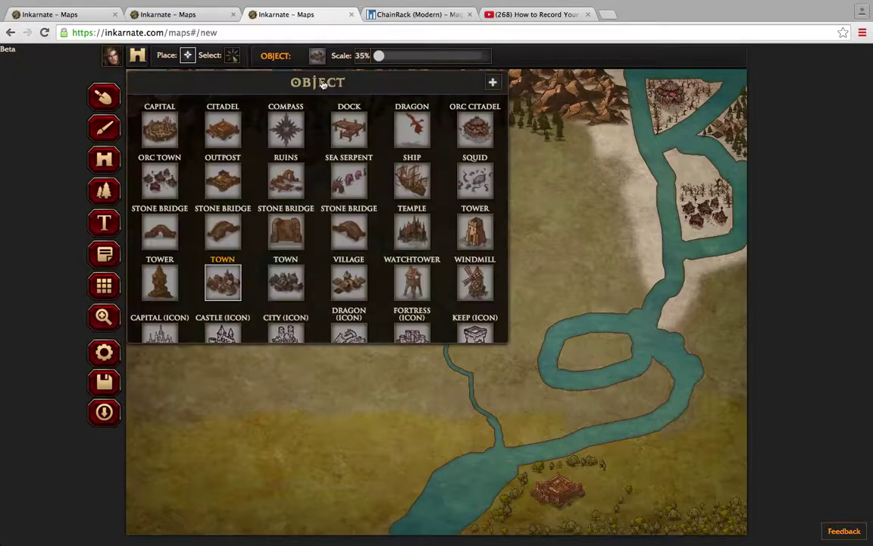
{"action": "left_click", "coordinate": [341, 286]}
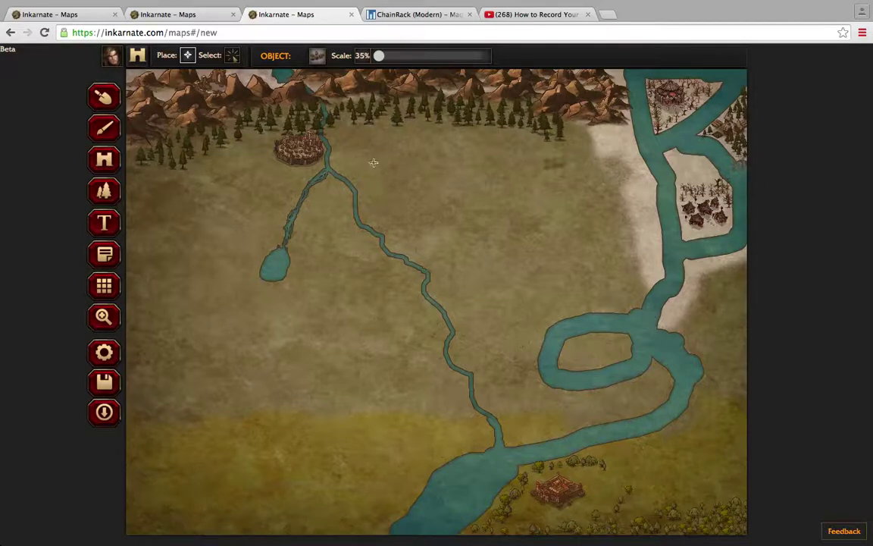
{"action": "left_click", "coordinate": [252, 260]}
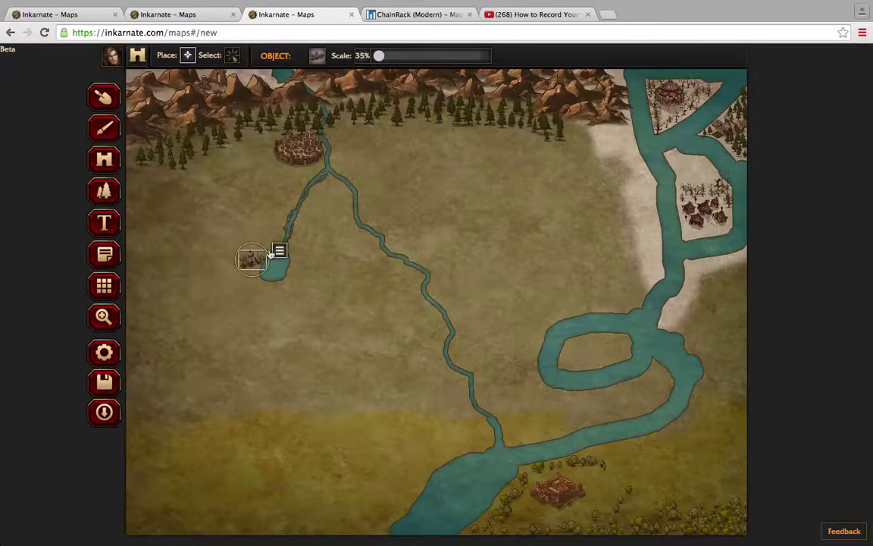
{"action": "left_click_drag", "start_coordinate": [256, 245], "coordinate": [250, 246]}
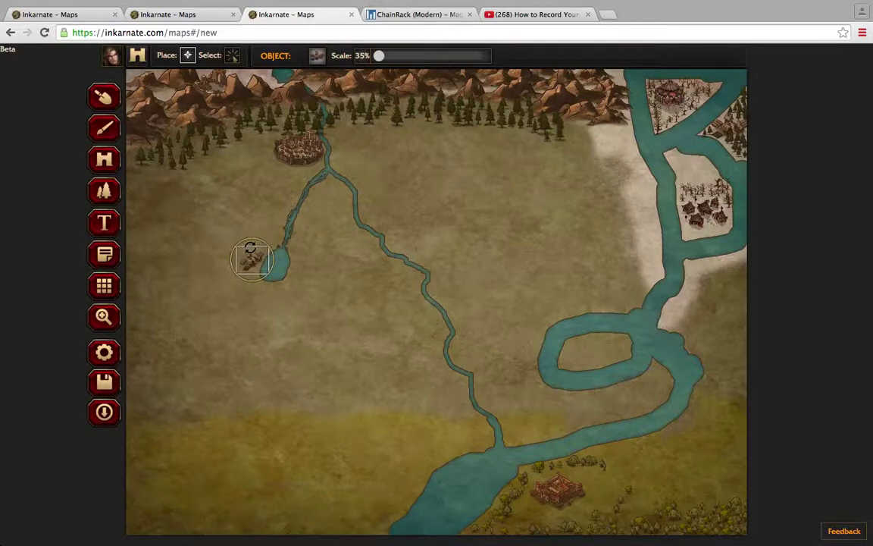
{"action": "mouse_move", "coordinate": [251, 256]}
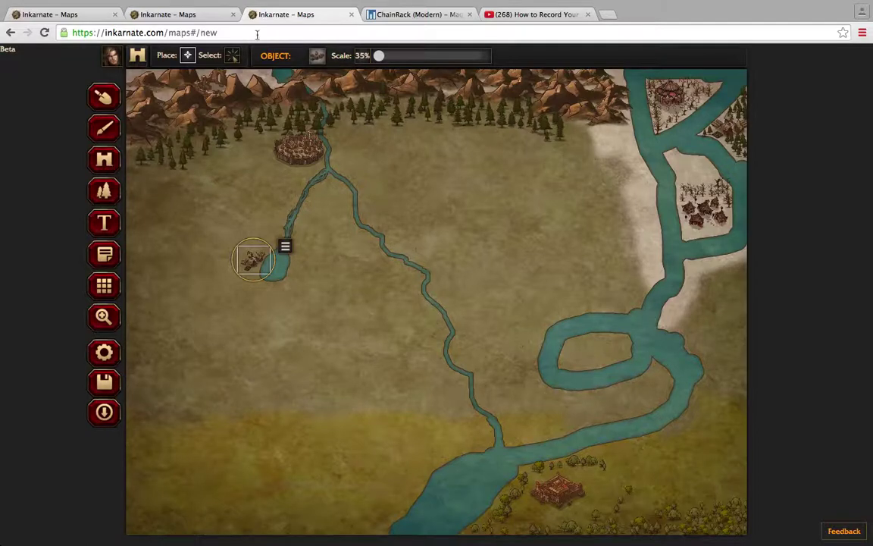
- Place a tower at 35% scale and move it to the west bank of the stream between the capital and the small lake
{"action": "left_click", "coordinate": [314, 61]}
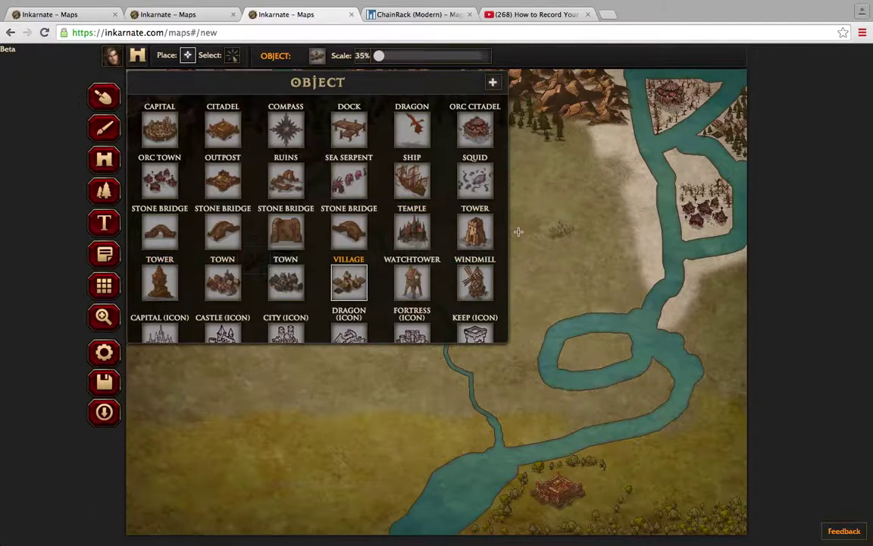
{"action": "left_click", "coordinate": [476, 231]}
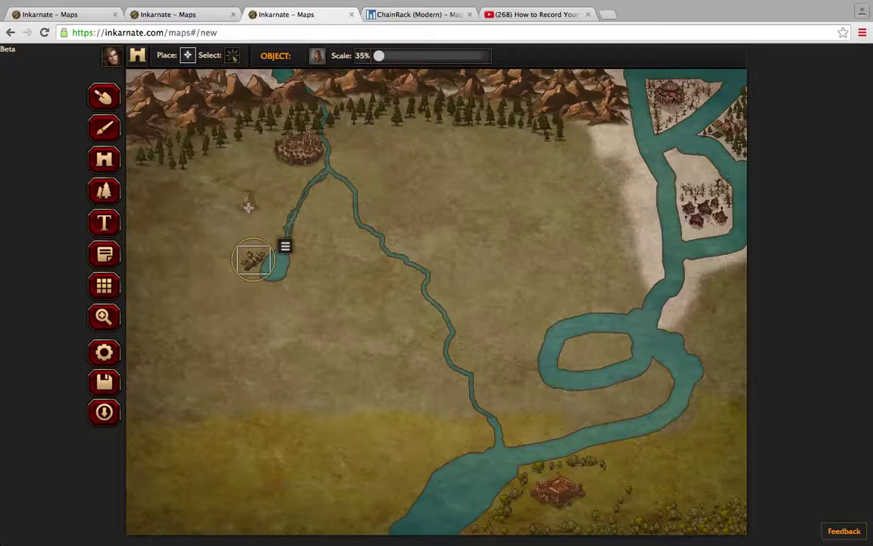
{"action": "left_click", "coordinate": [247, 205]}
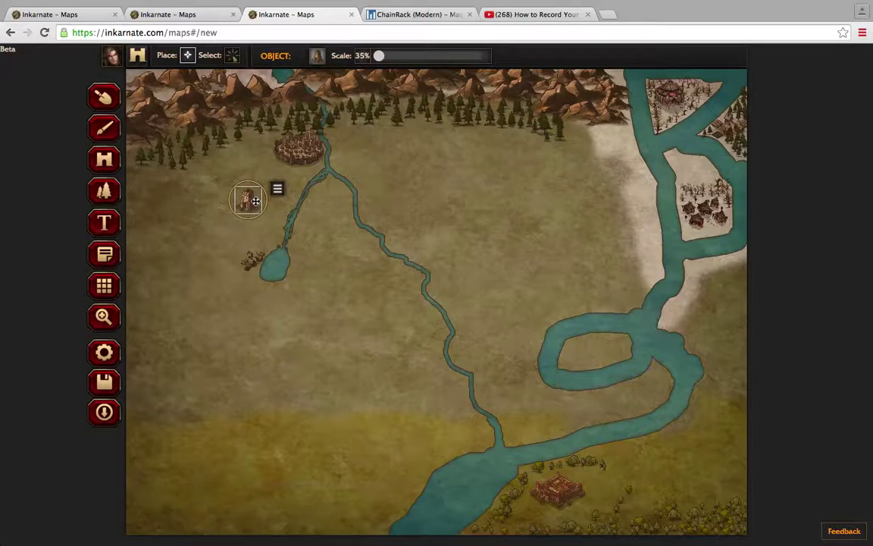
{"action": "left_click_drag", "start_coordinate": [257, 201], "coordinate": [288, 214]}
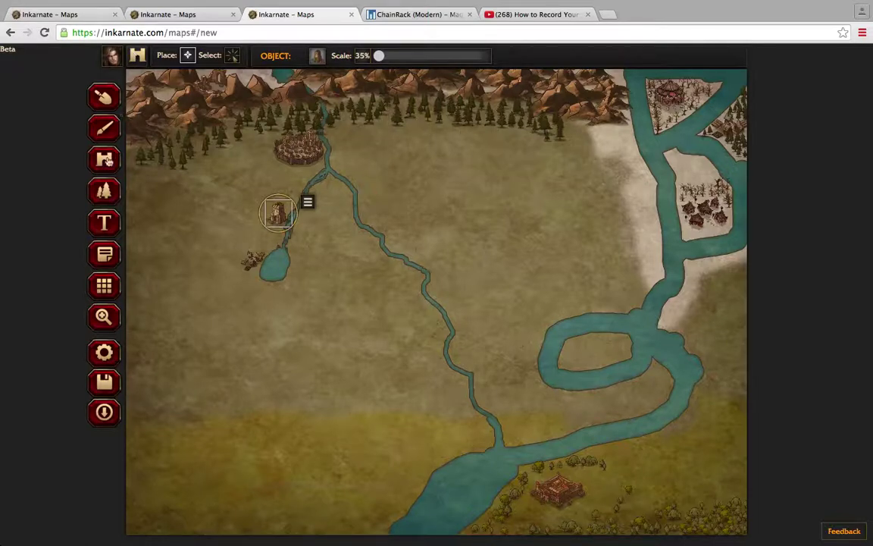
- Choose the pines pattern at 60% scale and extend the eastern end of the tree line toward the pale snowy ground
{"action": "left_click", "coordinate": [104, 196]}
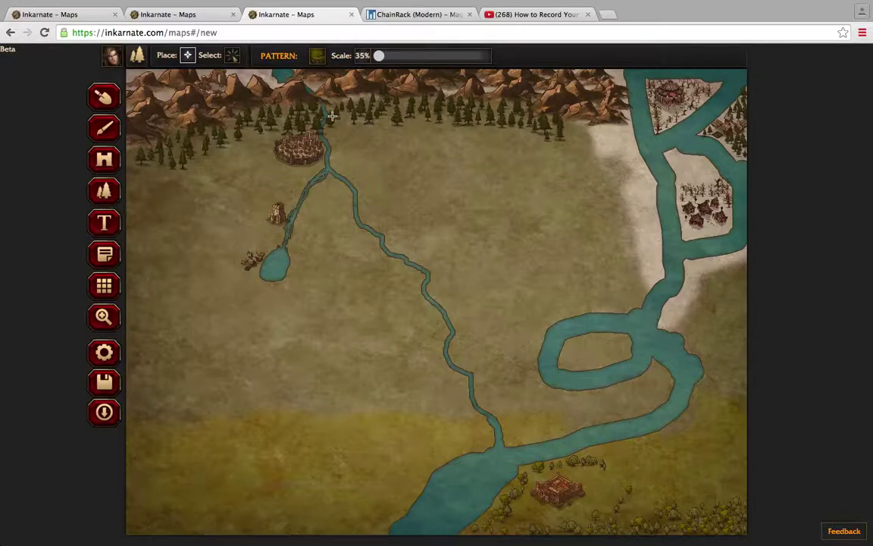
{"action": "left_click", "coordinate": [317, 56]}
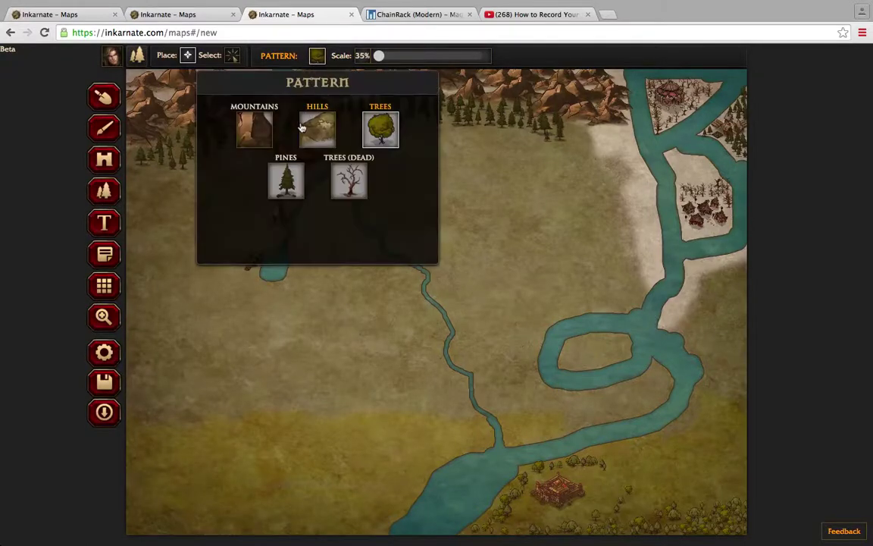
{"action": "left_click", "coordinate": [284, 180]}
{"action": "left_click_drag", "start_coordinate": [383, 59], "coordinate": [385, 57]}
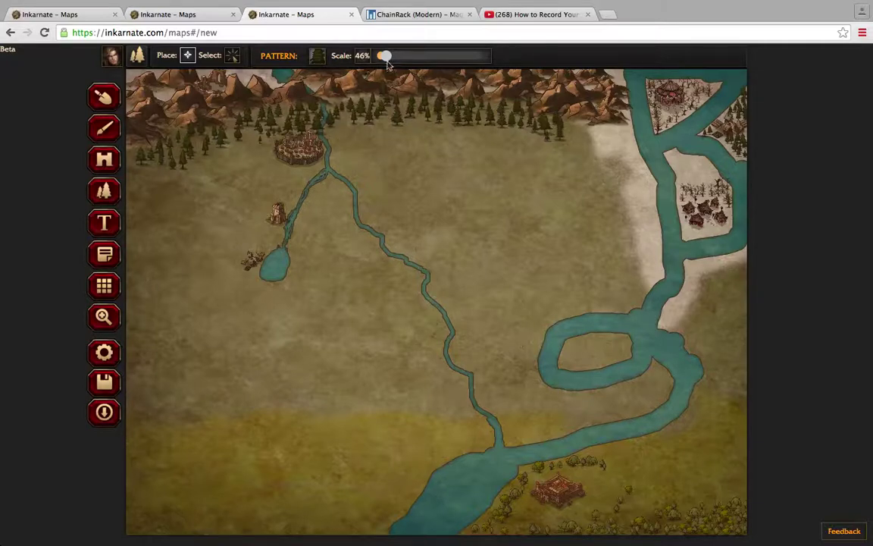
{"action": "left_click_drag", "start_coordinate": [387, 63], "coordinate": [395, 59]}
{"action": "left_click", "coordinate": [573, 123]}
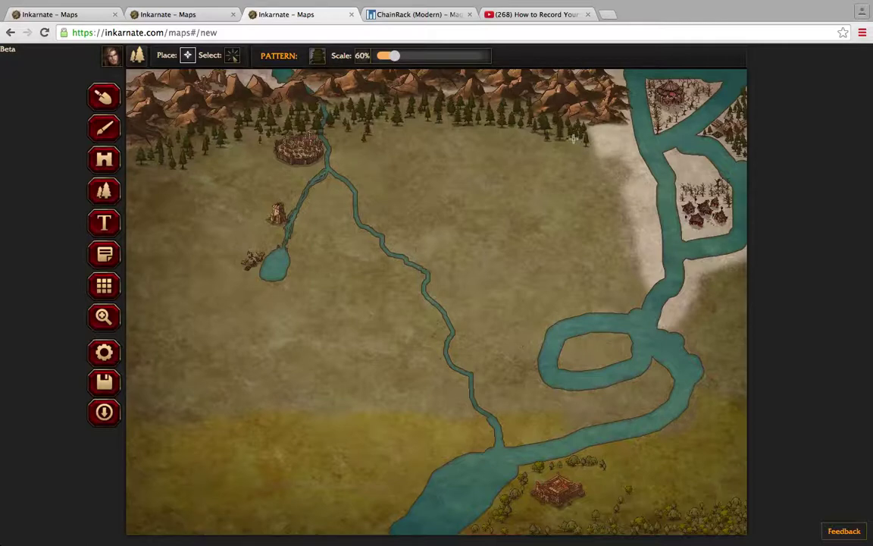
{"action": "left_click", "coordinate": [584, 149]}
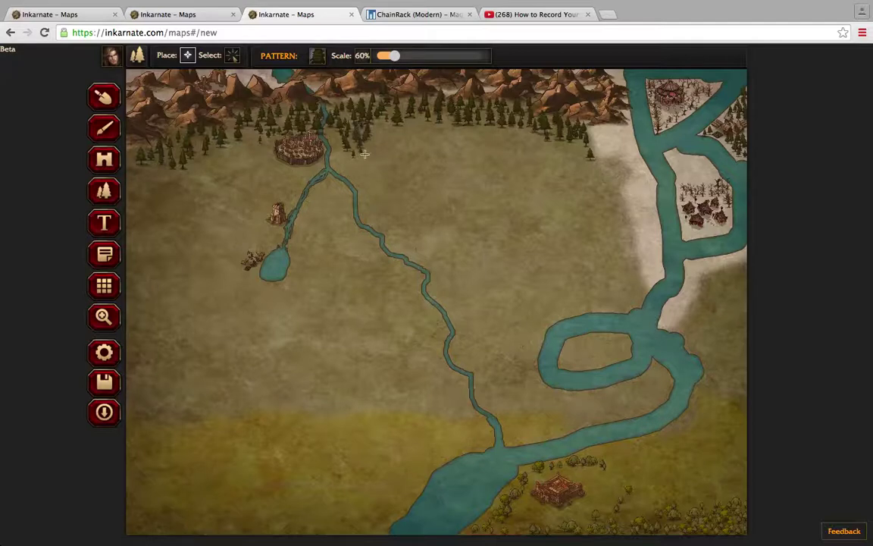
- Thicken the pine forest on the river's east bank, opposite the capital and south of the mountains
{"action": "left_click", "coordinate": [360, 160]}
{"action": "left_click", "coordinate": [350, 159]}
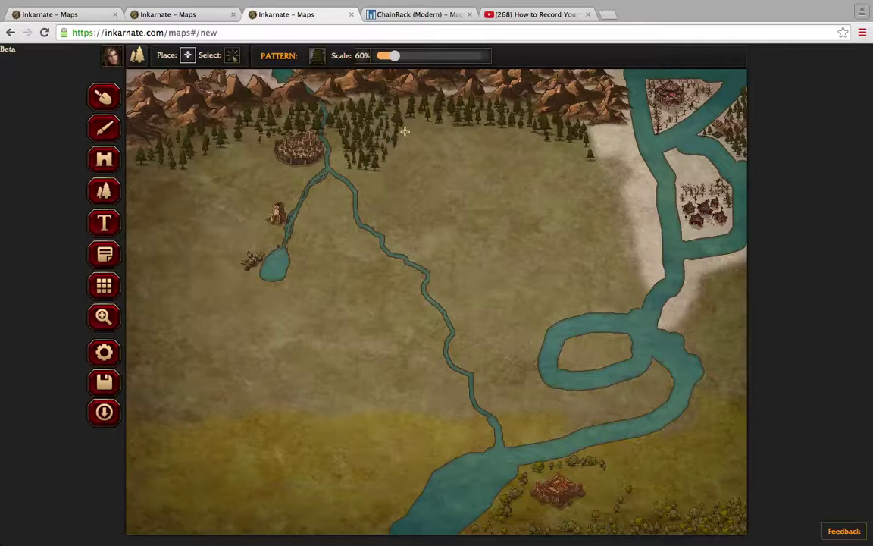
{"action": "left_click", "coordinate": [396, 144]}
{"action": "left_click", "coordinate": [388, 159]}
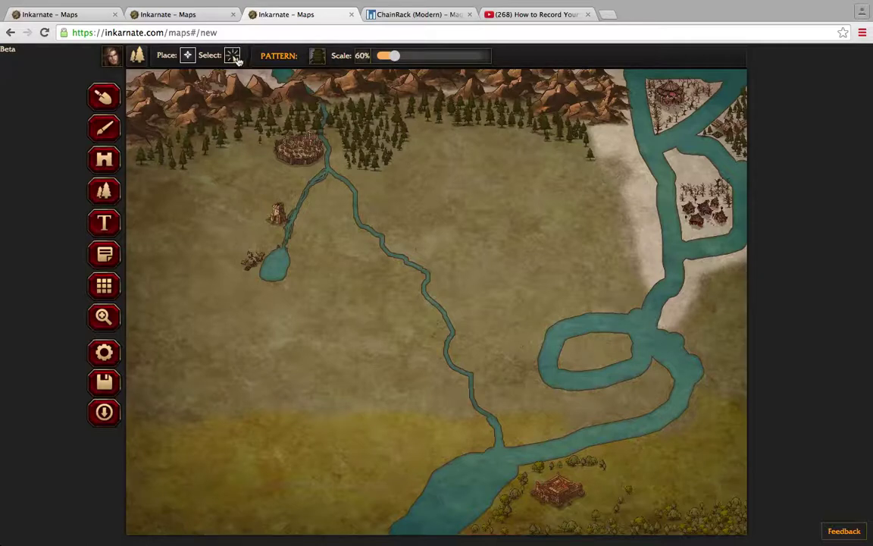
- Place a stone bridge at 39% scale across each of the two river branches just below the fork
{"action": "left_click", "coordinate": [111, 162]}
{"action": "left_click", "coordinate": [316, 58]}
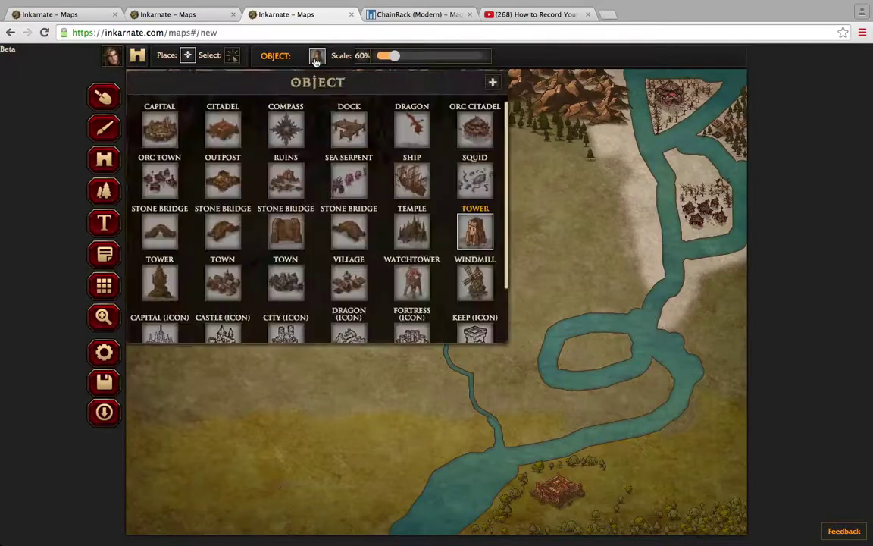
{"action": "left_click", "coordinate": [156, 237]}
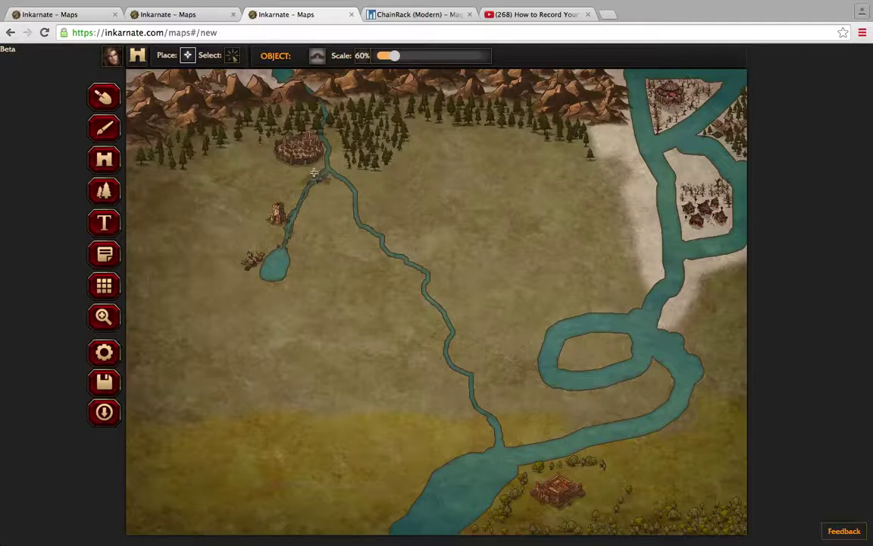
{"action": "left_click", "coordinate": [316, 56]}
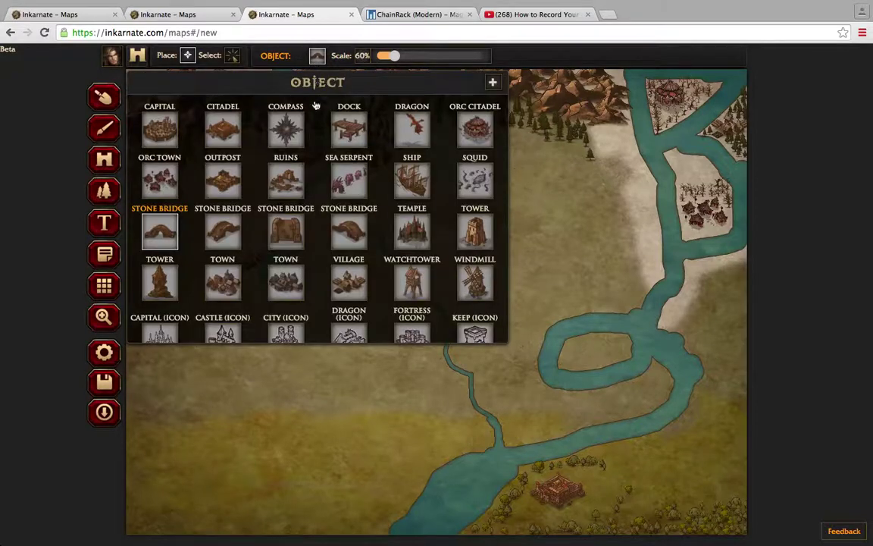
{"action": "left_click", "coordinate": [340, 224]}
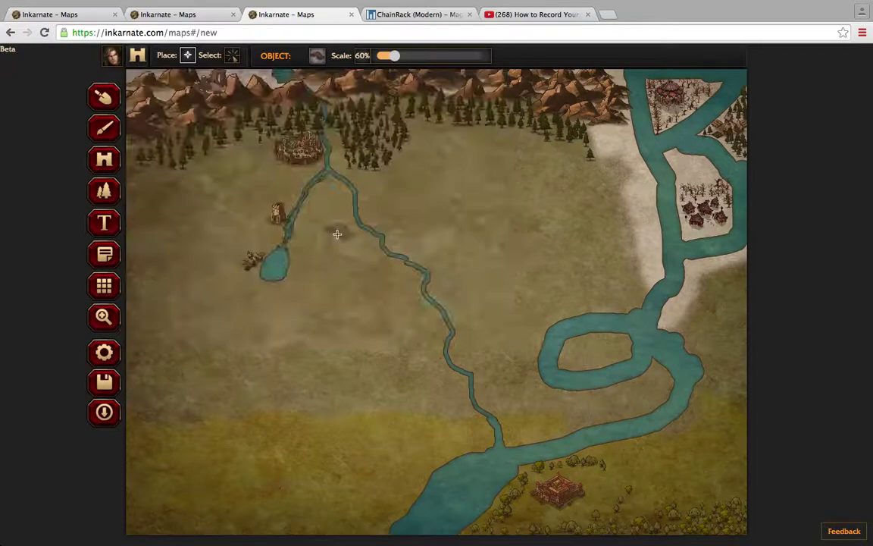
{"action": "left_click", "coordinate": [314, 181]}
{"action": "left_click", "coordinate": [390, 59]}
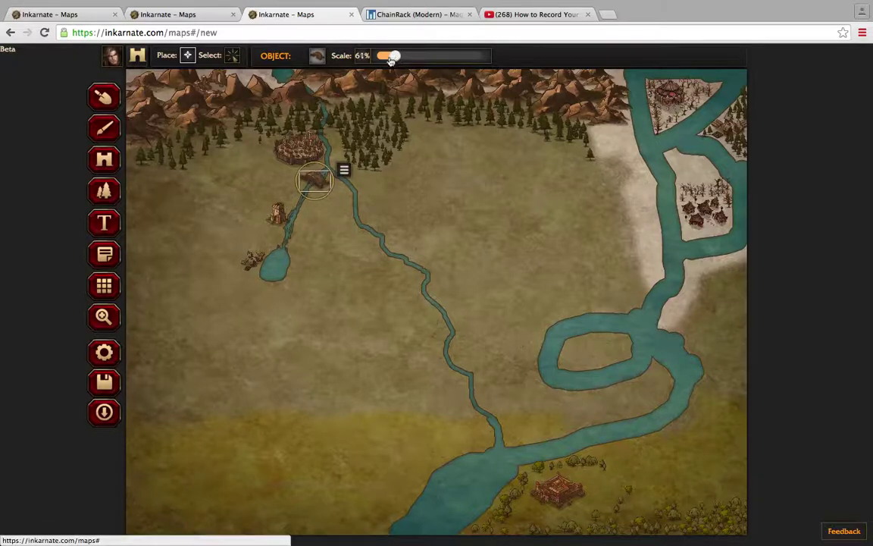
{"action": "left_click_drag", "start_coordinate": [390, 59], "coordinate": [381, 59]}
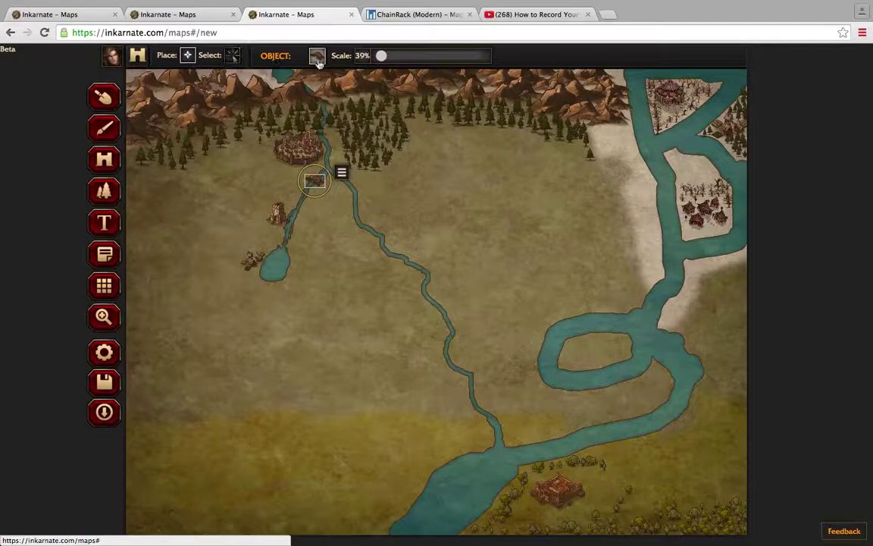
{"action": "left_click", "coordinate": [286, 56]}
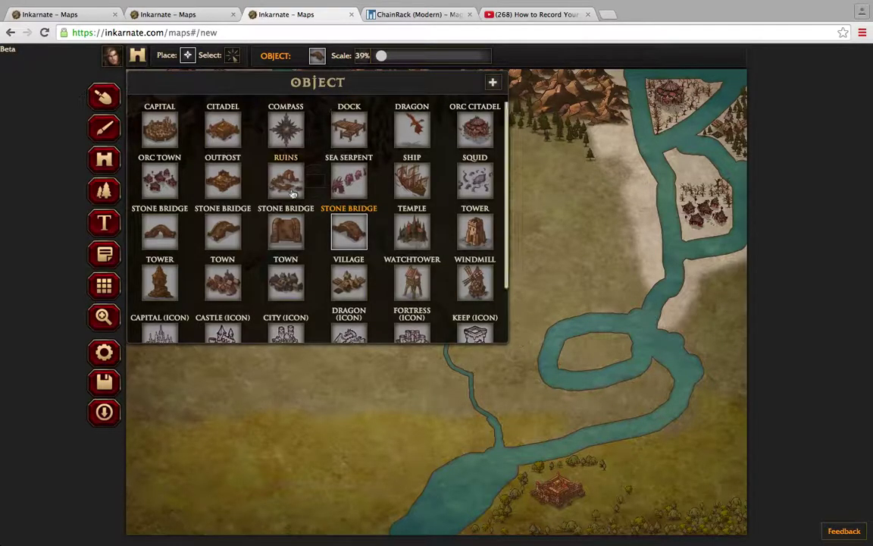
{"action": "left_click", "coordinate": [223, 230]}
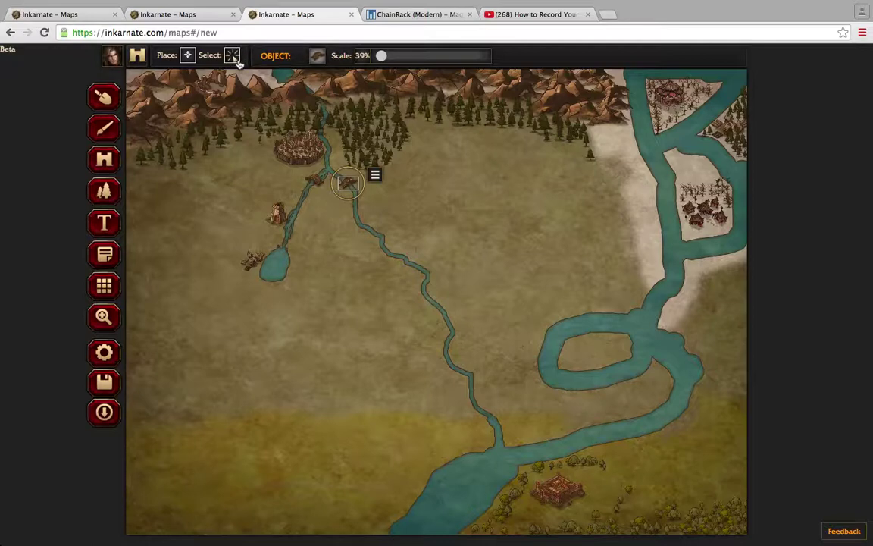
{"action": "left_click", "coordinate": [318, 58]}
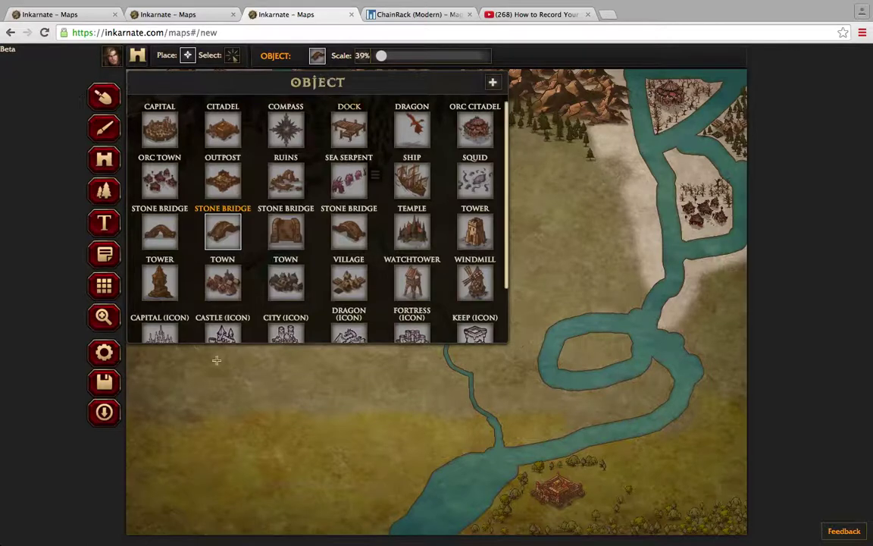
{"action": "left_click", "coordinate": [350, 284]}
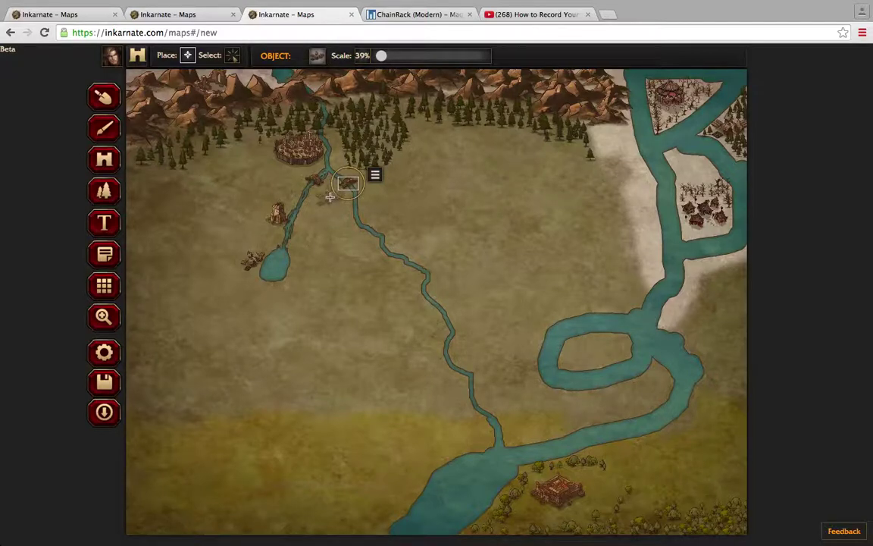
{"action": "left_click", "coordinate": [330, 197]}
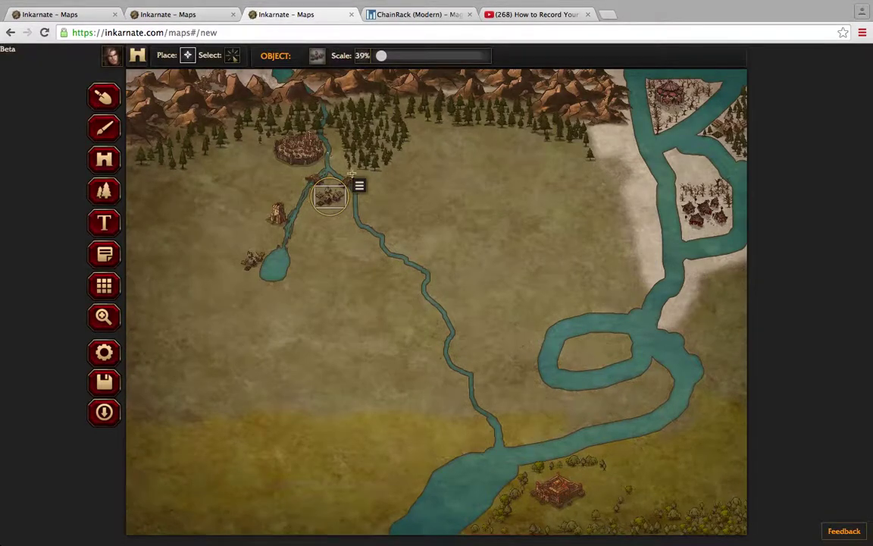
{"action": "left_click", "coordinate": [360, 187]}
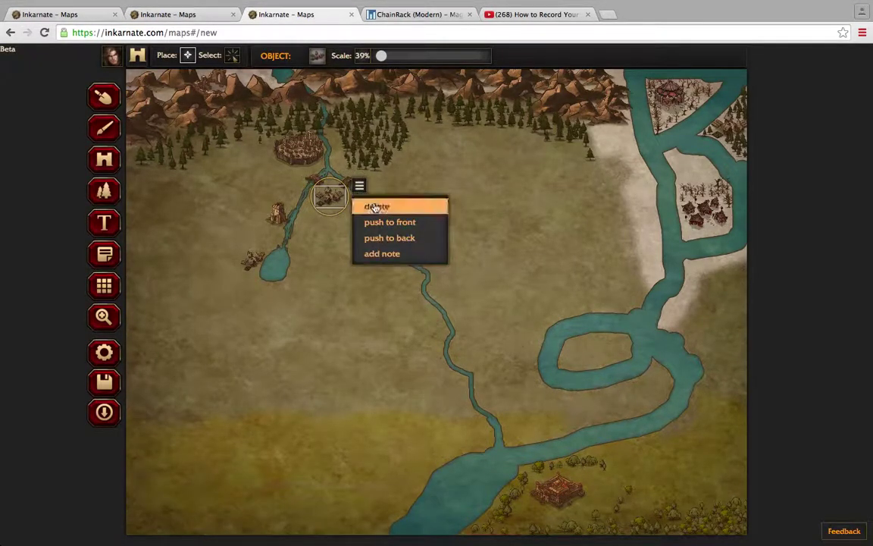
{"action": "left_click", "coordinate": [375, 206]}
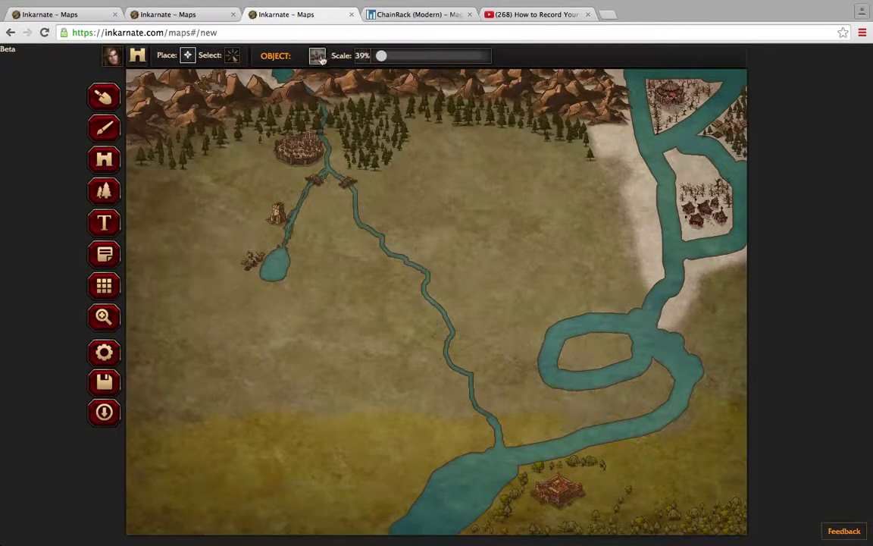
- Place a town at 35% scale in the river fork and nudge it up between the two stone bridges
{"action": "left_click", "coordinate": [289, 55]}
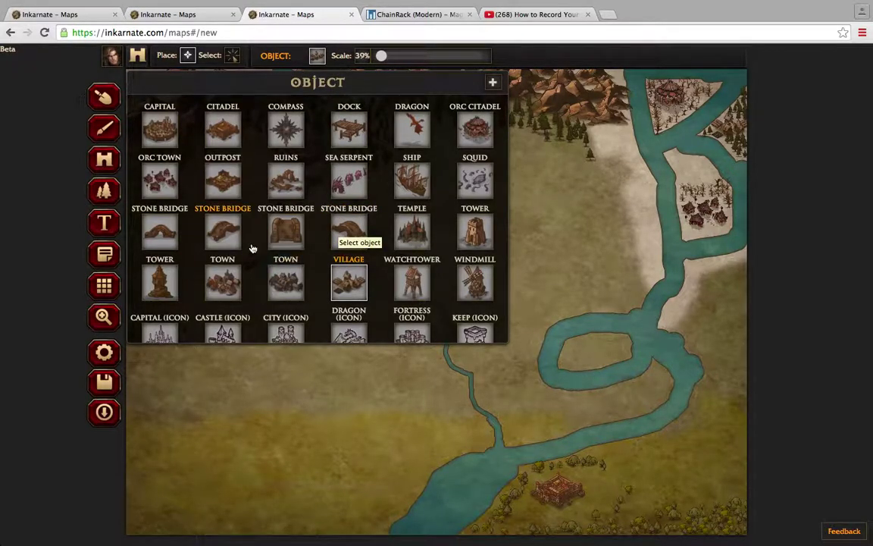
{"action": "left_click", "coordinate": [286, 282]}
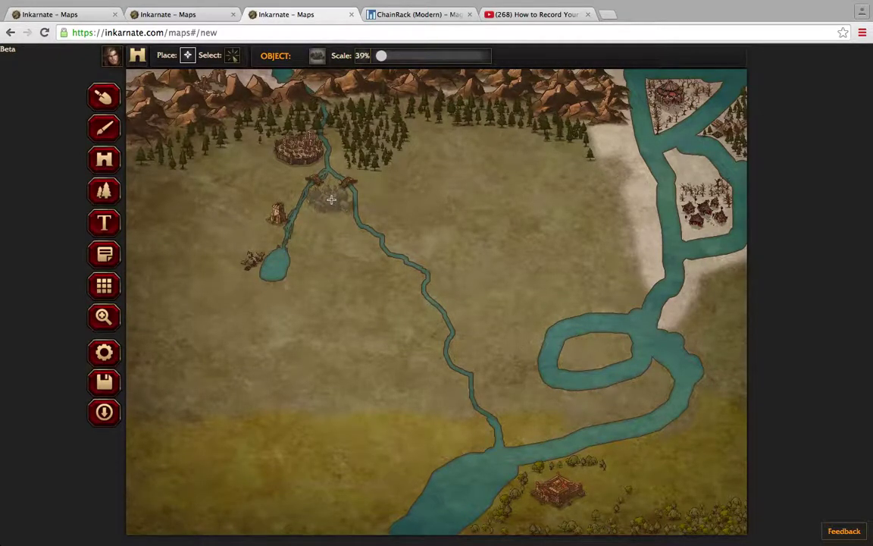
{"action": "left_click", "coordinate": [331, 199]}
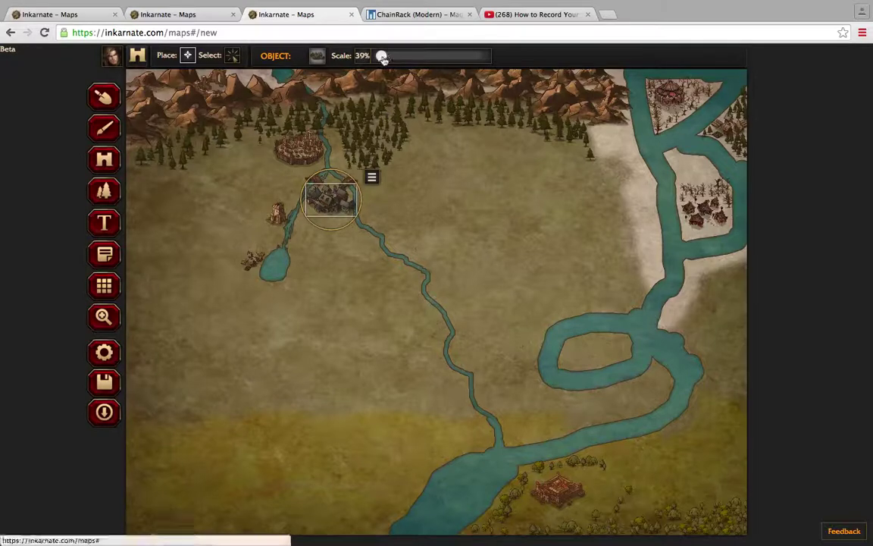
{"action": "left_click_drag", "start_coordinate": [383, 58], "coordinate": [379, 56]}
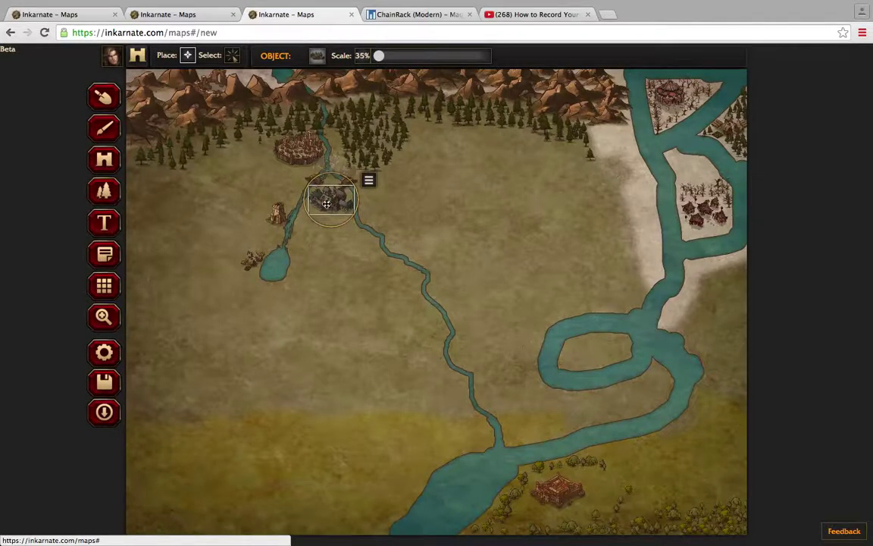
{"action": "left_click_drag", "start_coordinate": [325, 203], "coordinate": [328, 199]}
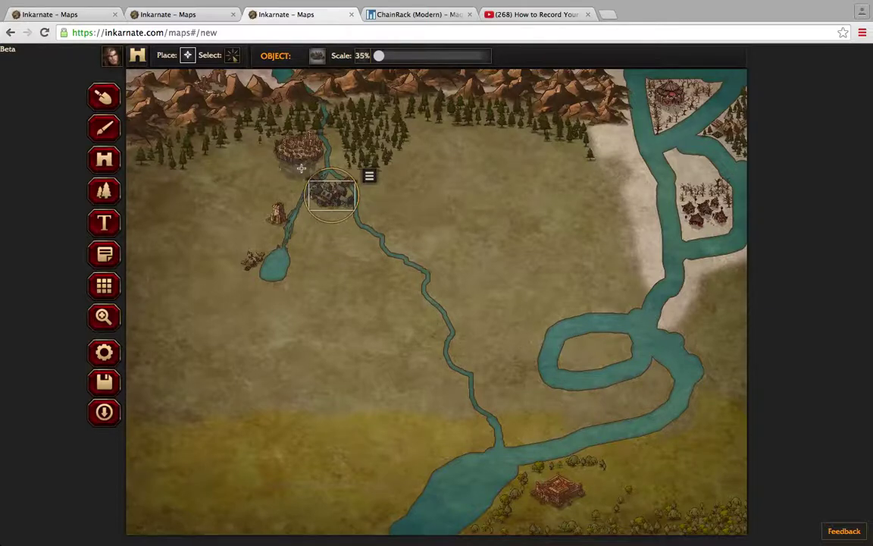
- Enlarge the capital beside the river to 61% scale, shift it slightly northwest, and return to object placement
{"action": "left_click", "coordinate": [233, 57]}
{"action": "left_click", "coordinate": [312, 144]}
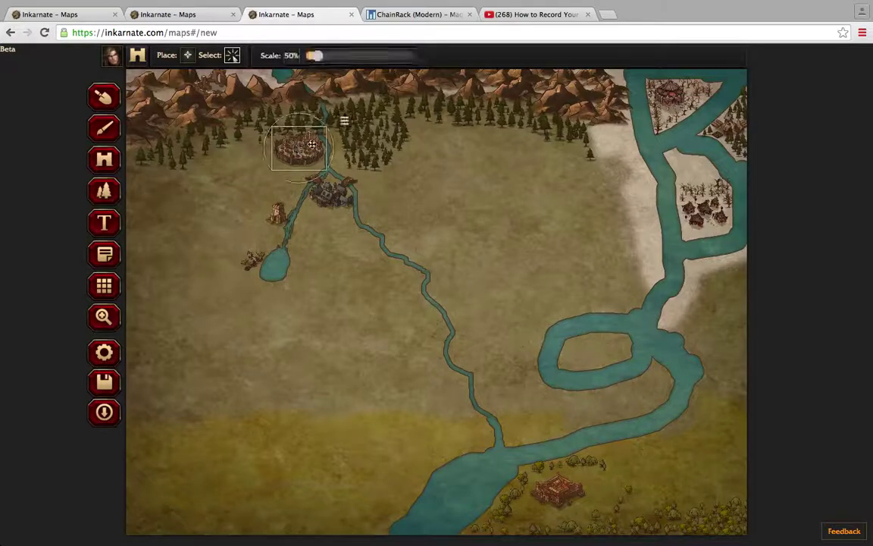
{"action": "left_click_drag", "start_coordinate": [314, 56], "coordinate": [322, 58]}
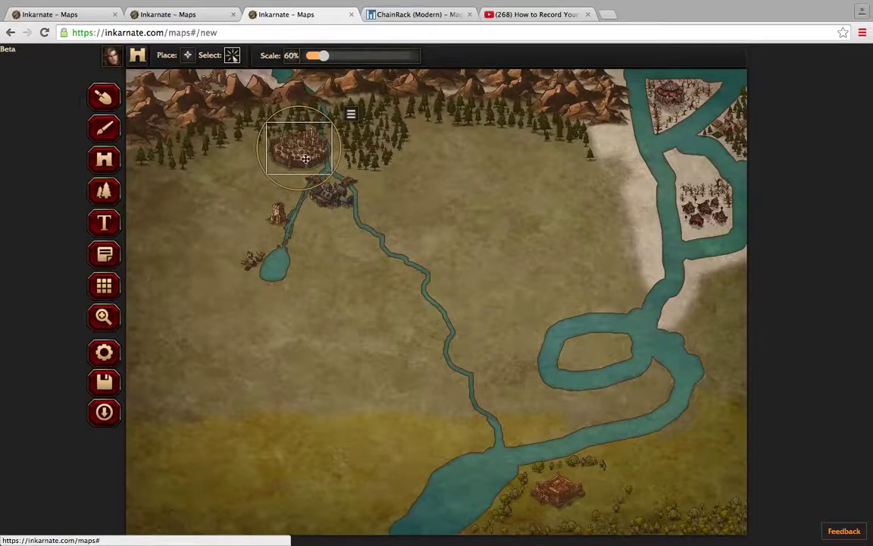
{"action": "left_click_drag", "start_coordinate": [305, 158], "coordinate": [302, 155]}
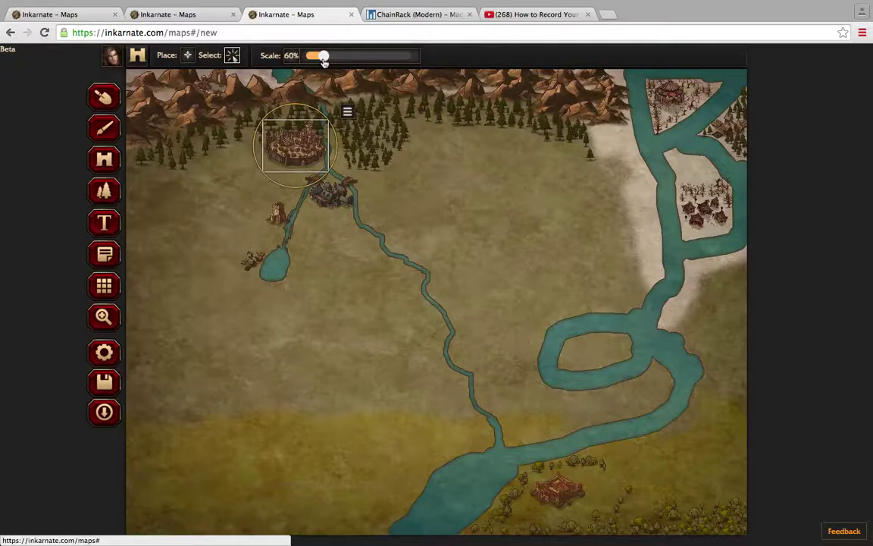
{"action": "left_click_drag", "start_coordinate": [322, 57], "coordinate": [322, 60]}
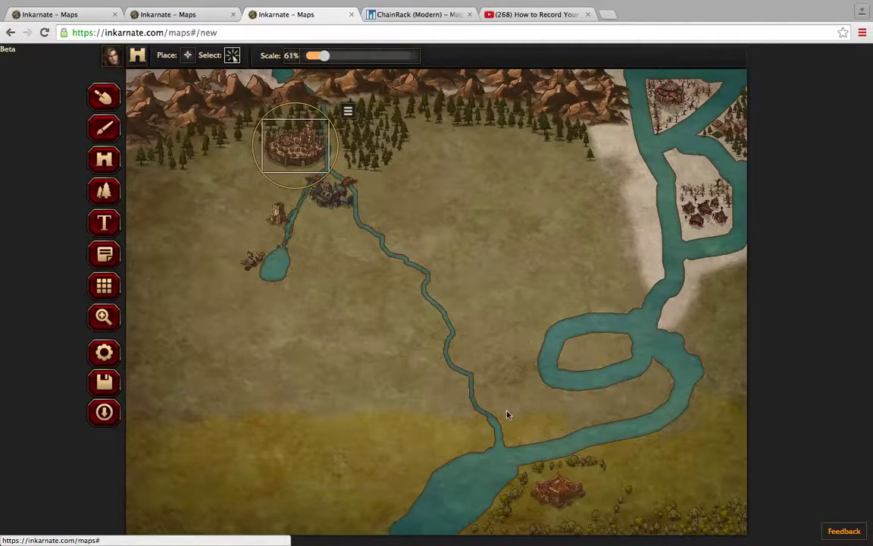
{"action": "left_click", "coordinate": [201, 163]}
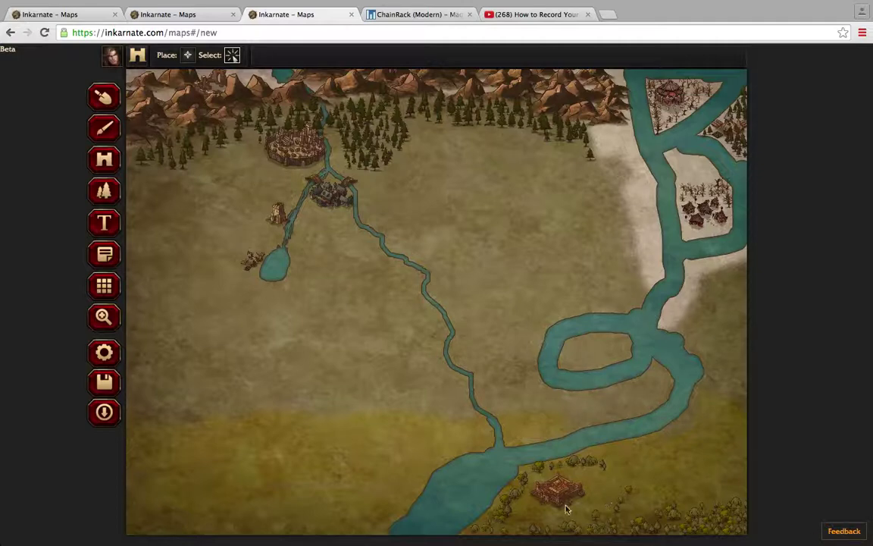
{"action": "left_click", "coordinate": [189, 56]}
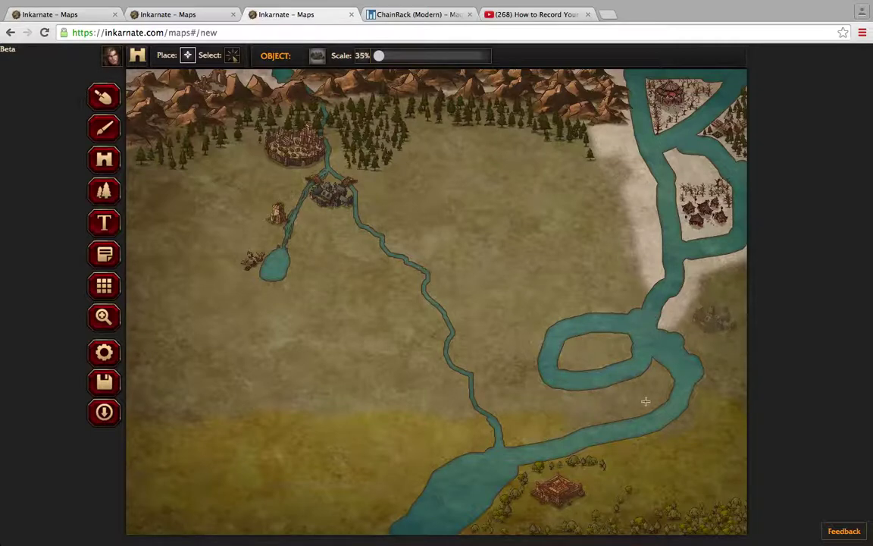
- Place an outpost at 35% scale near the map's east edge, east of the wide river's bend
{"action": "left_click", "coordinate": [319, 59]}
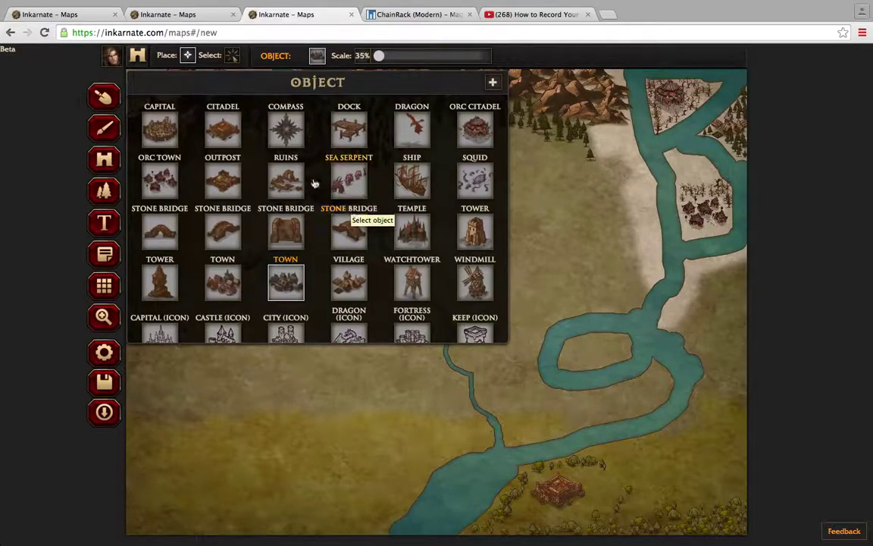
{"action": "left_click", "coordinate": [242, 188]}
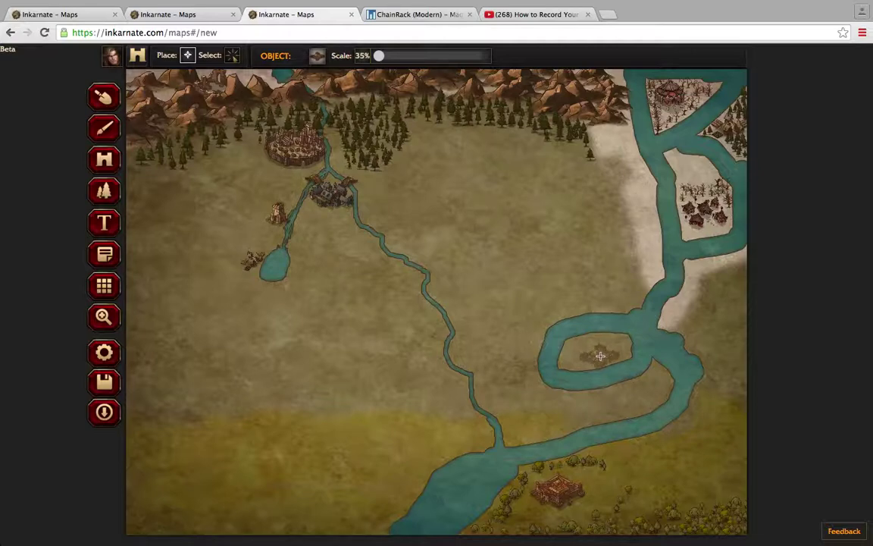
{"action": "left_click", "coordinate": [598, 358]}
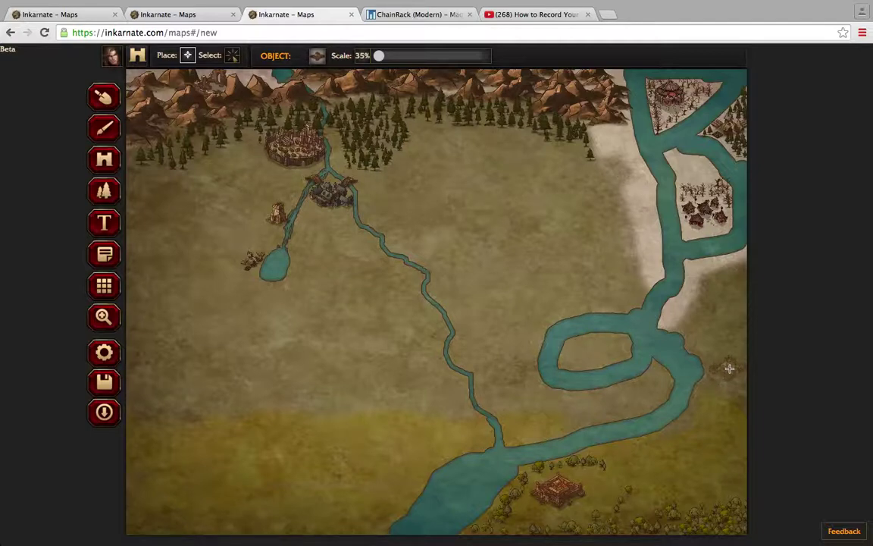
{"action": "left_click", "coordinate": [729, 368]}
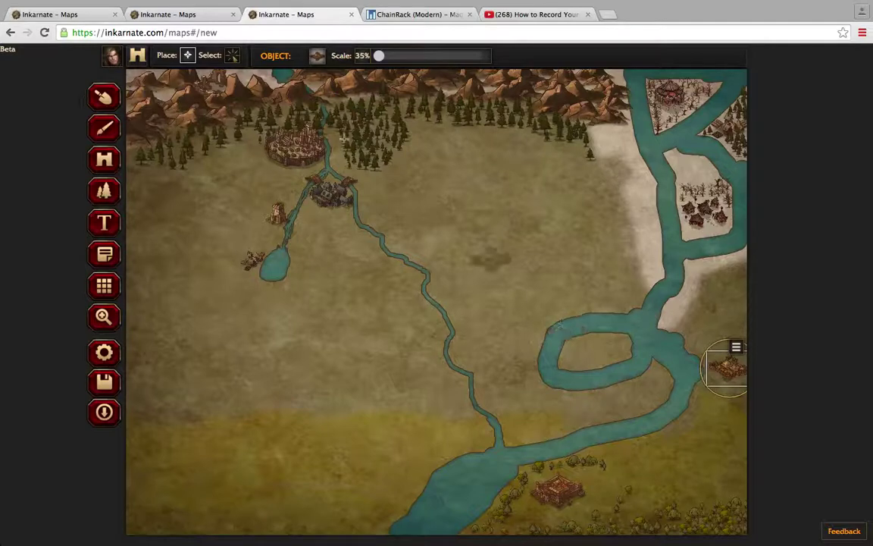
{"action": "left_click", "coordinate": [232, 57]}
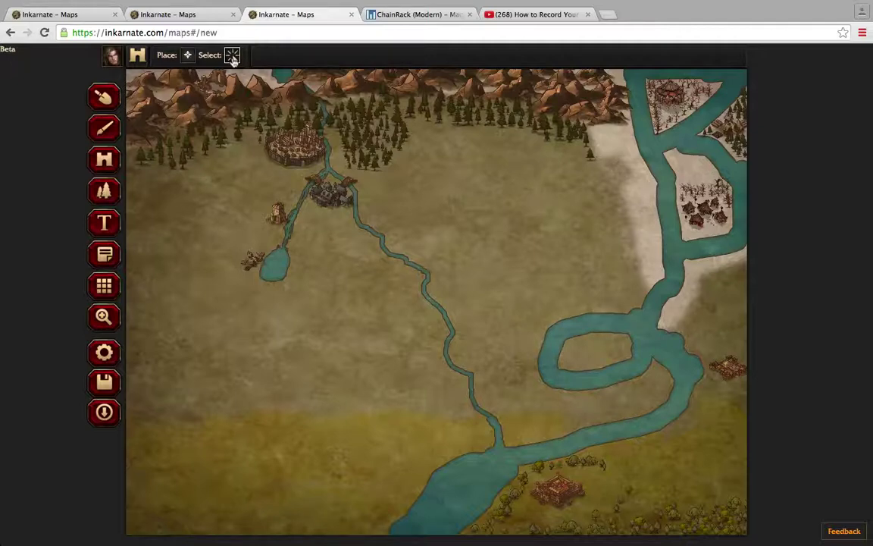
- Scatter leafy trees at 35% scale around the eastern outpost and southward along the river bank and the map's east edge
{"action": "left_click", "coordinate": [109, 191]}
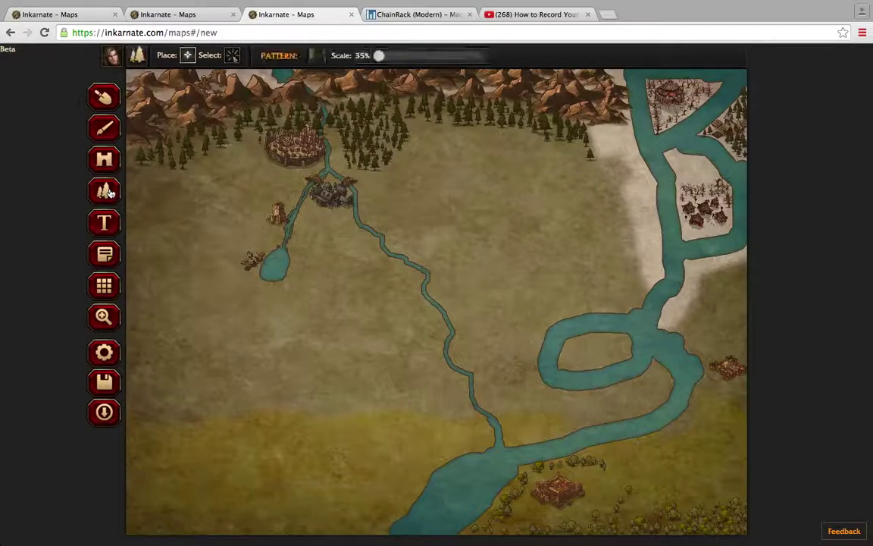
{"action": "left_click", "coordinate": [314, 61]}
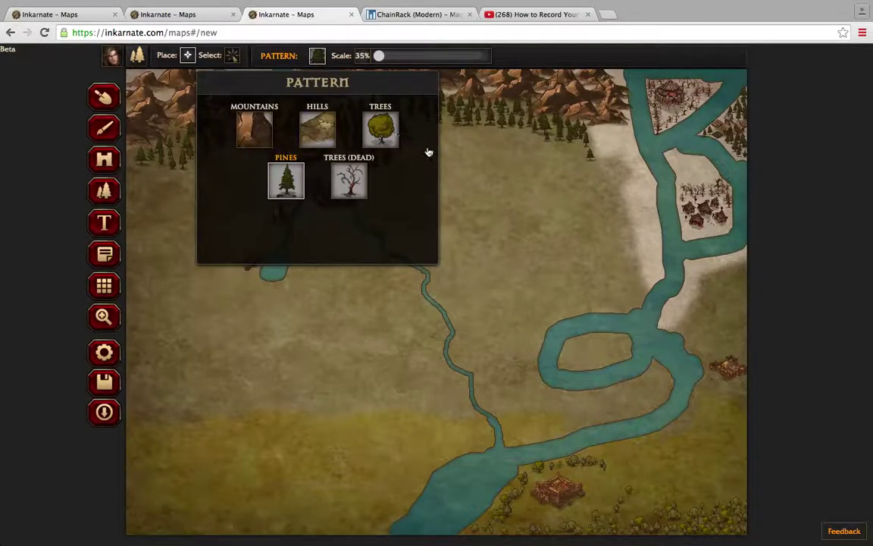
{"action": "left_click", "coordinate": [386, 133]}
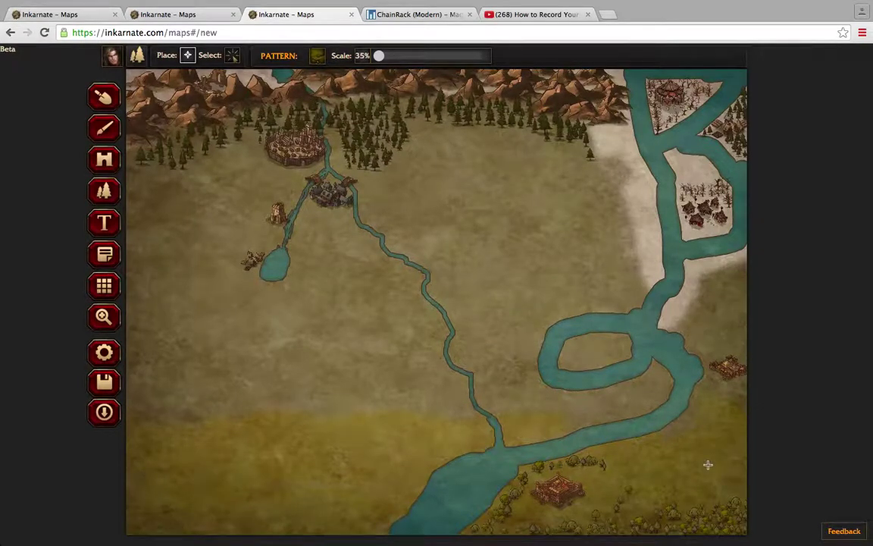
{"action": "left_click", "coordinate": [746, 462]}
{"action": "left_click", "coordinate": [736, 443]}
{"action": "left_click", "coordinate": [735, 429]}
{"action": "left_click", "coordinate": [695, 403]}
{"action": "left_click", "coordinate": [686, 424]}
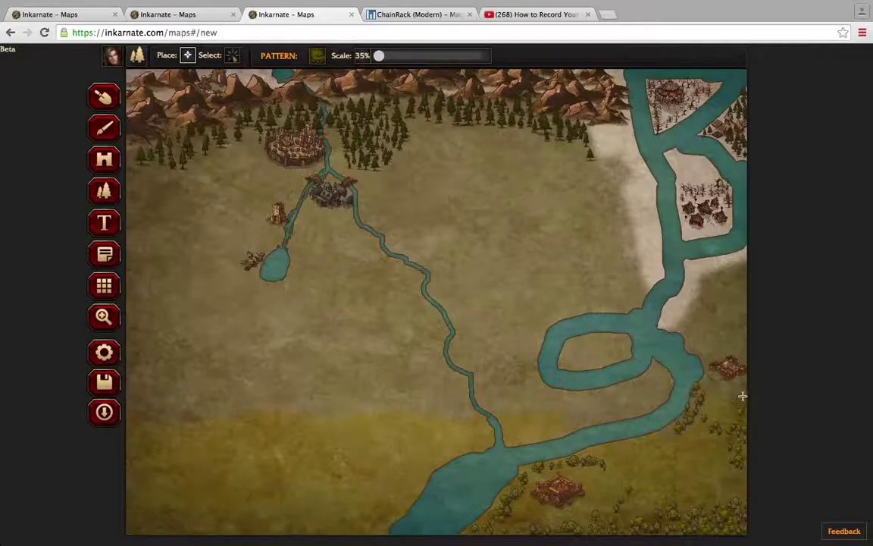
{"action": "left_click", "coordinate": [709, 349]}
- Add a cluster of hills at 35% scale just north of the eastern outpost, beside the river bend
{"action": "left_click", "coordinate": [284, 56]}
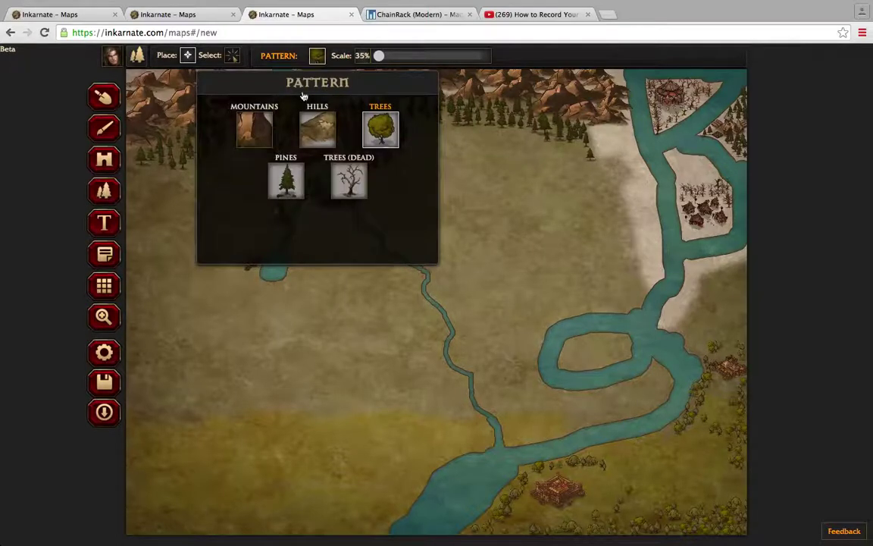
{"action": "left_click", "coordinate": [319, 123]}
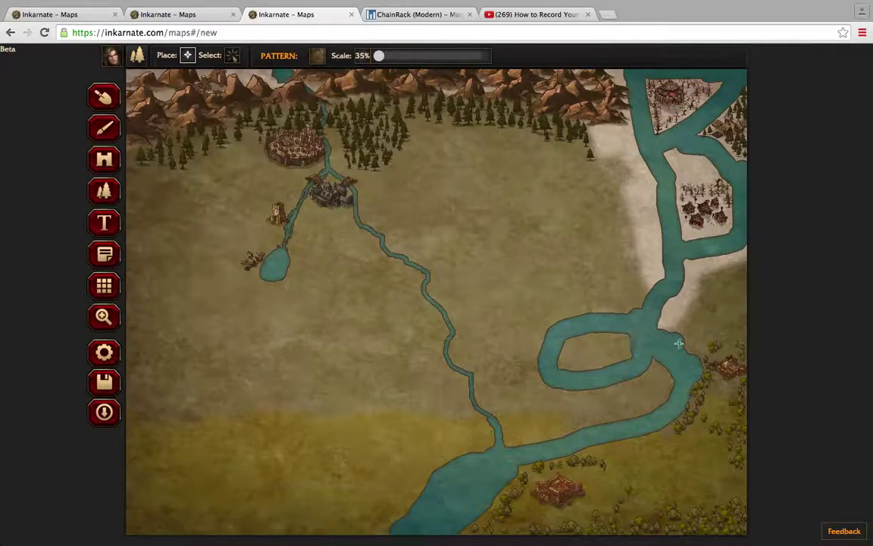
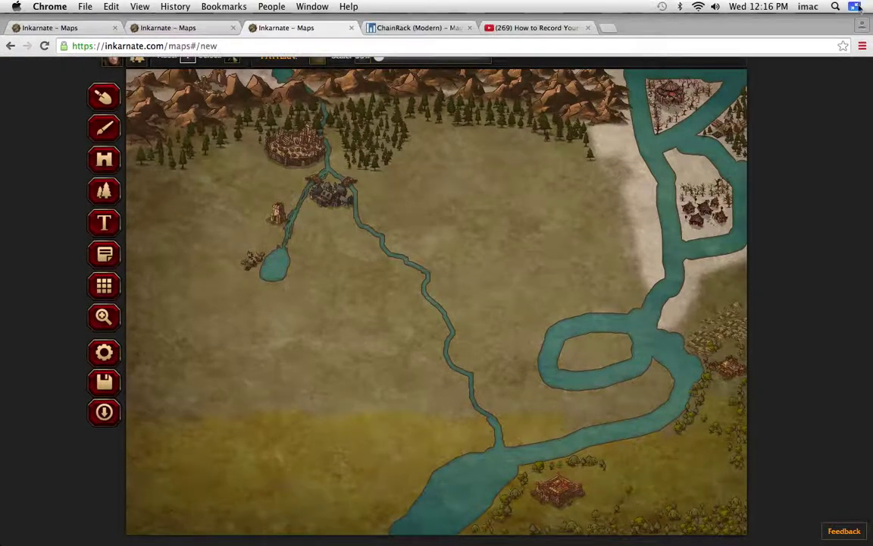
{"action": "left_click", "coordinate": [859, 7]}
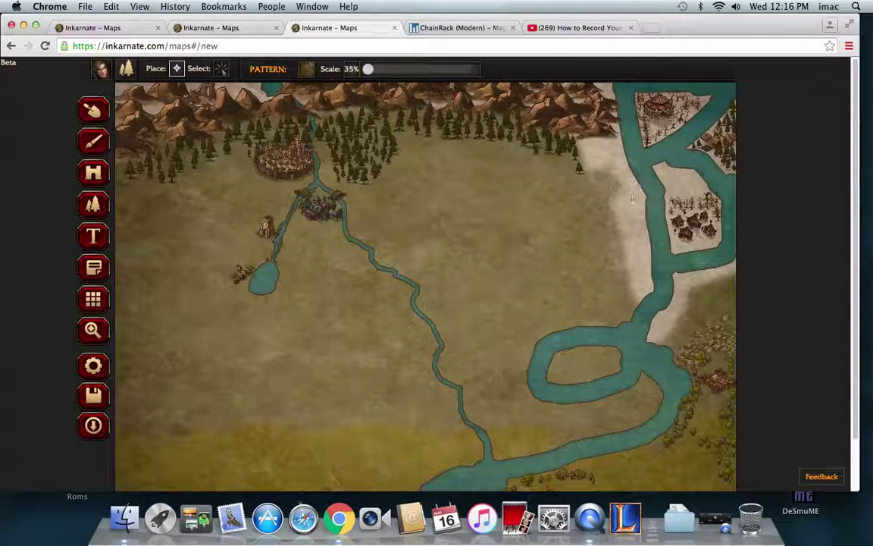
{"action": "left_click", "coordinate": [716, 534]}
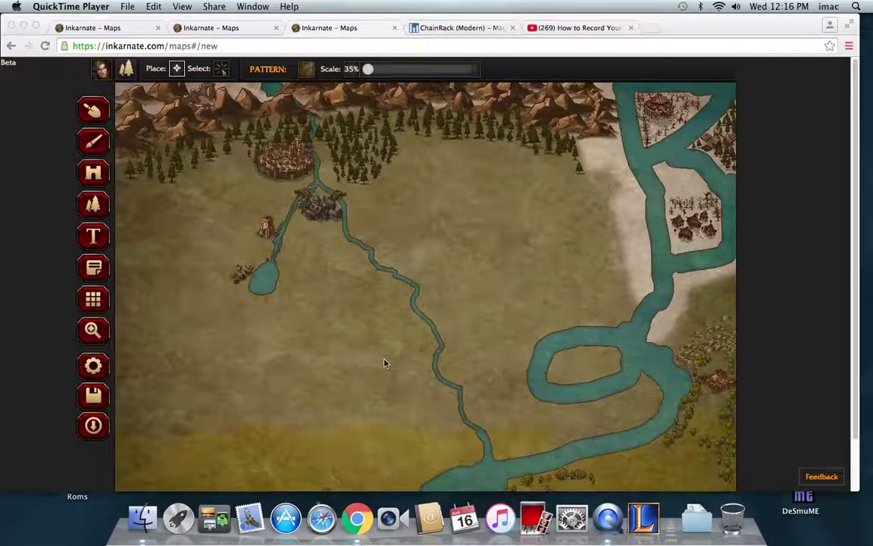